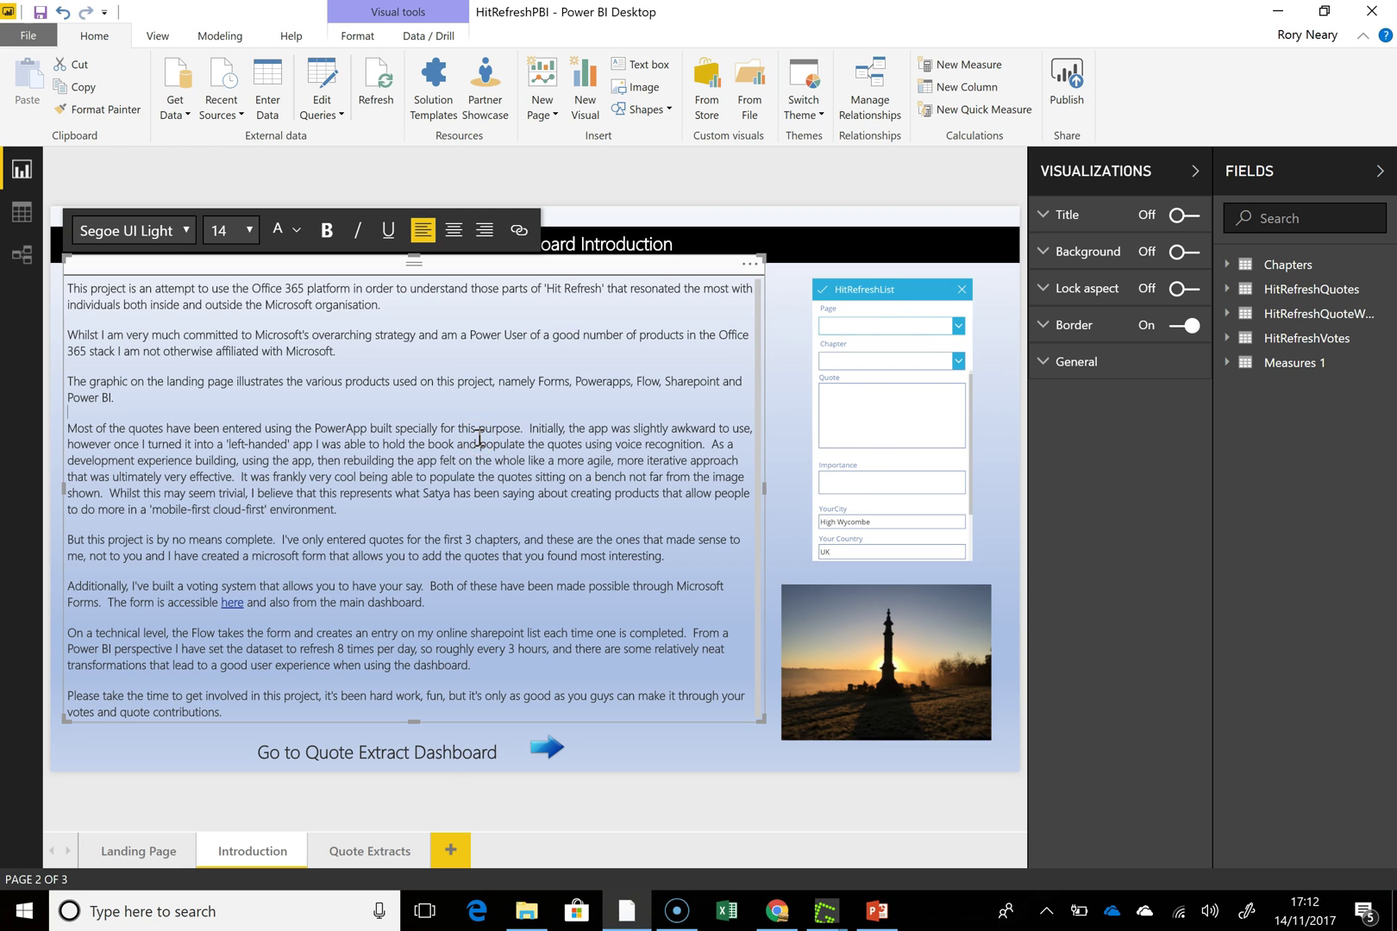
- Open the Quote Extracts page, filter the quotes for the word "first" and review the matching quotes in the table
left_click(365, 853)
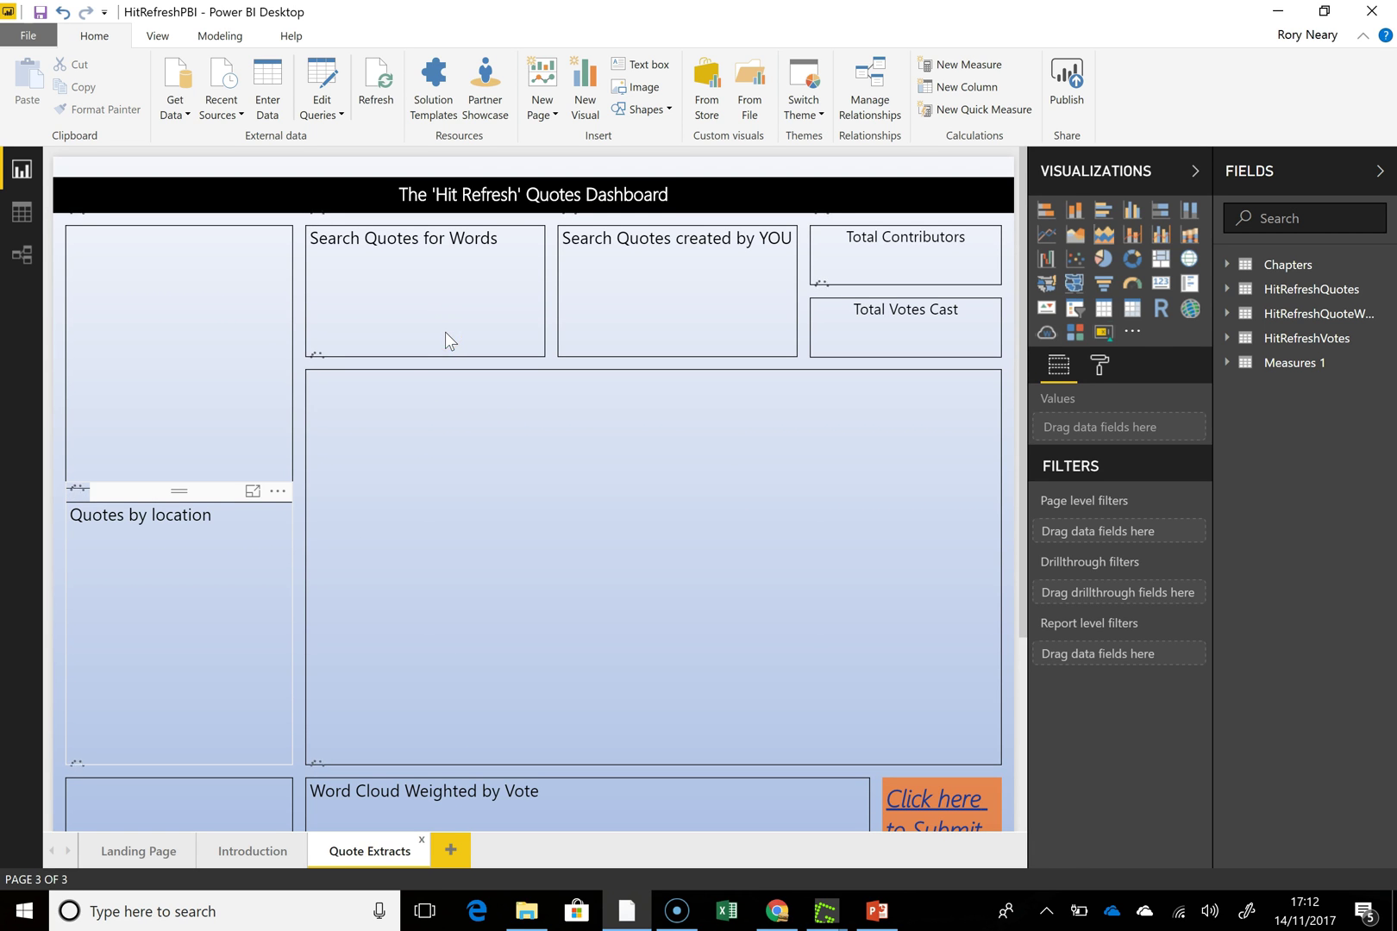
left_click(409, 321)
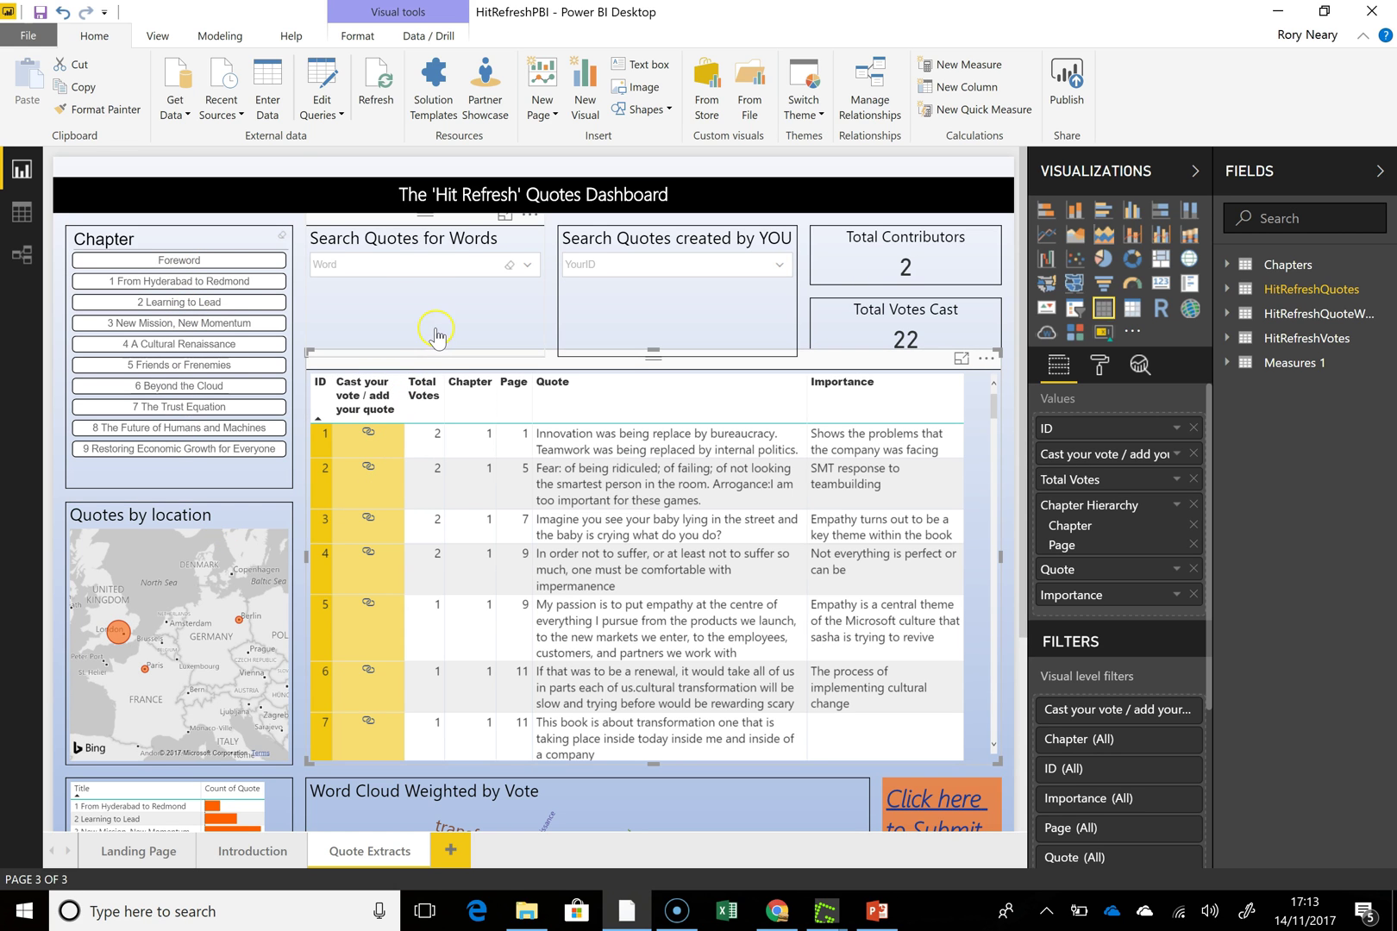
left_click(377, 268)
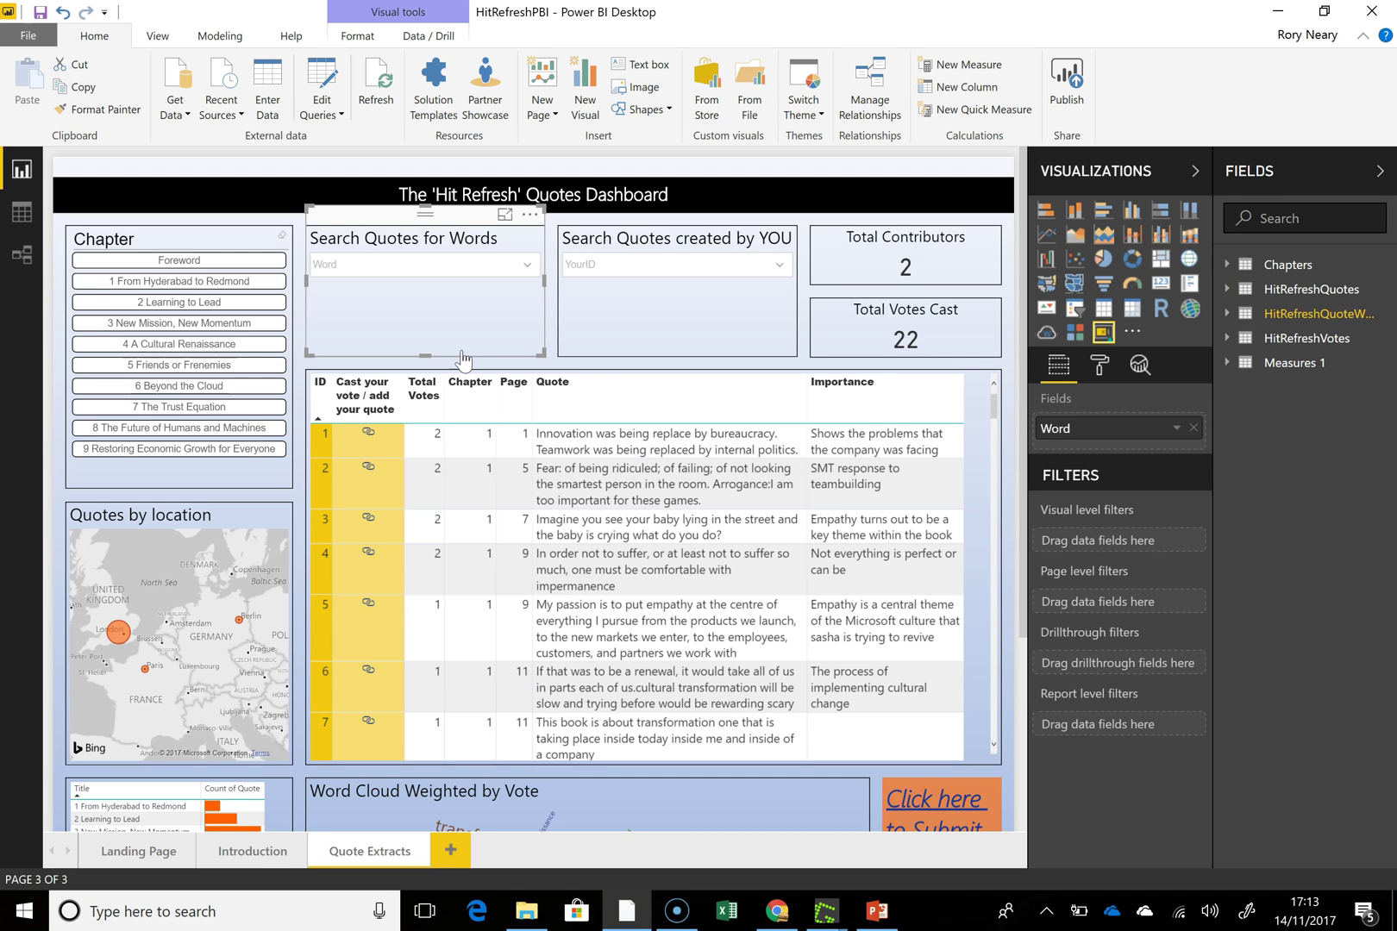
left_click(378, 267)
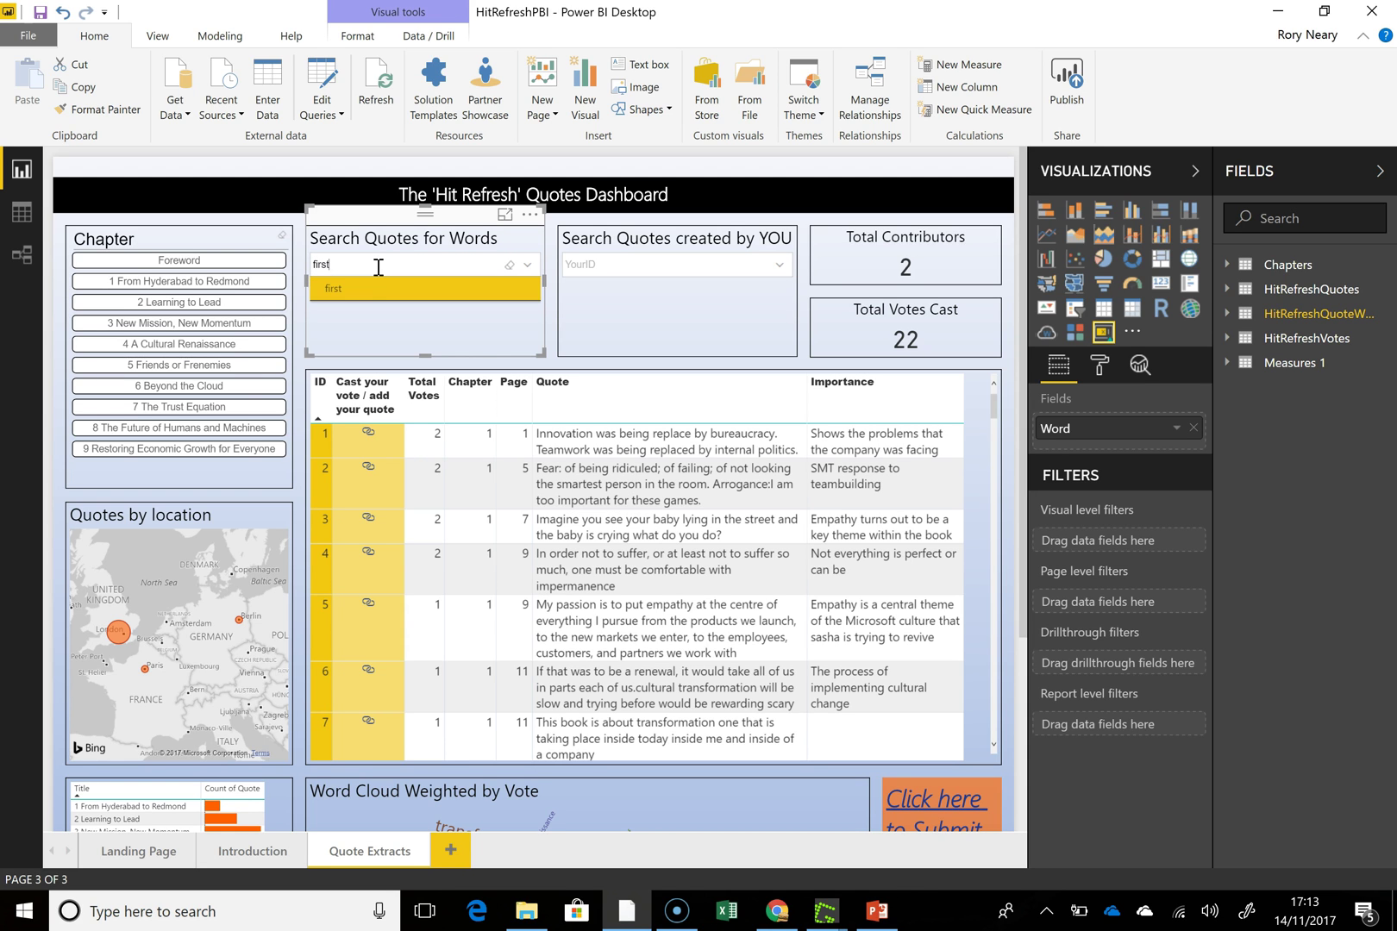
left_click(369, 288)
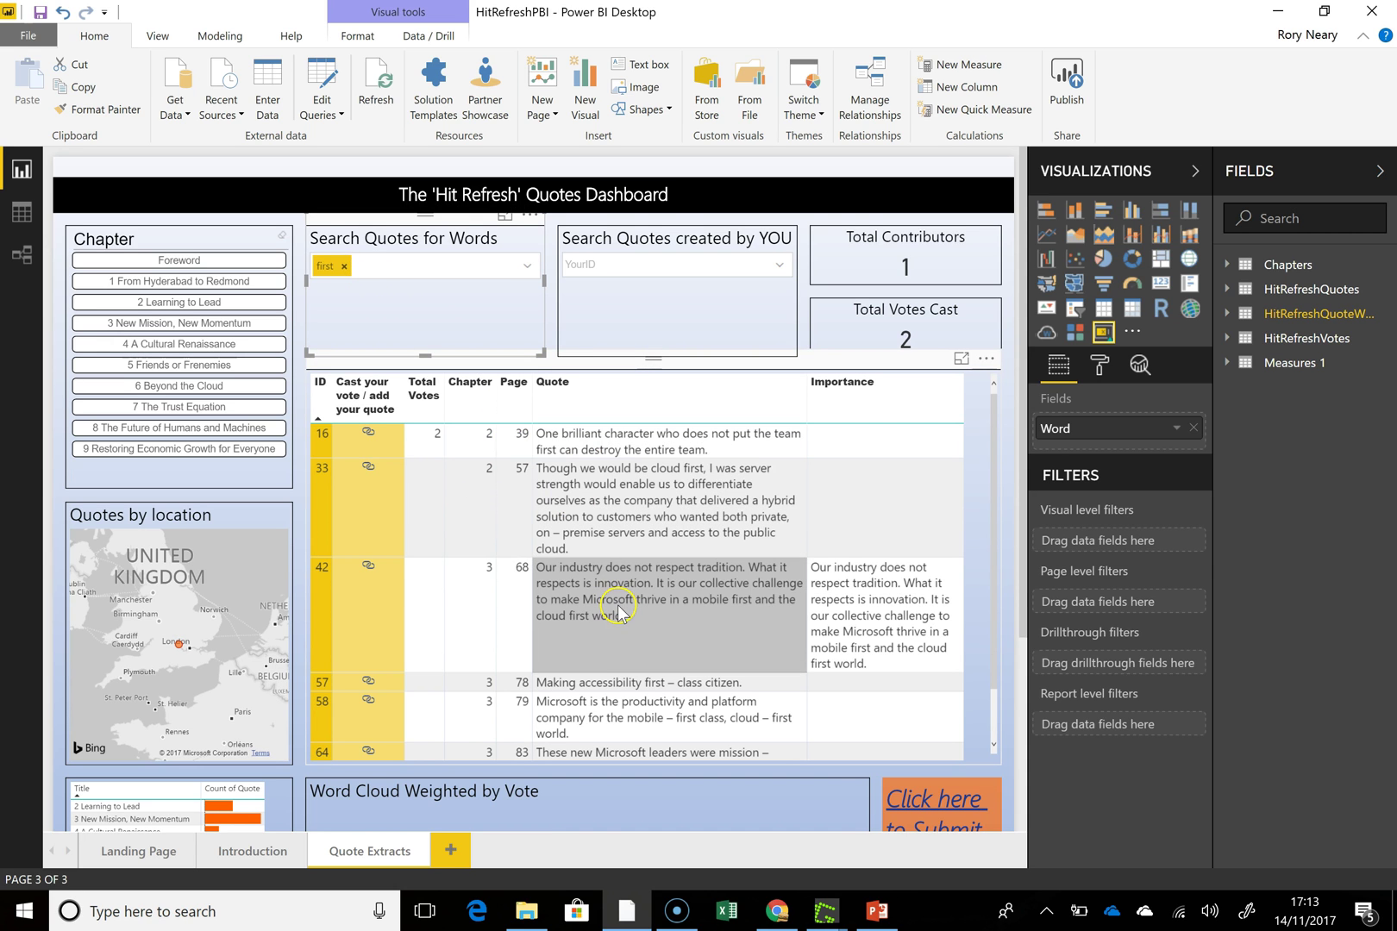
scroll(620, 608, "down", 1)
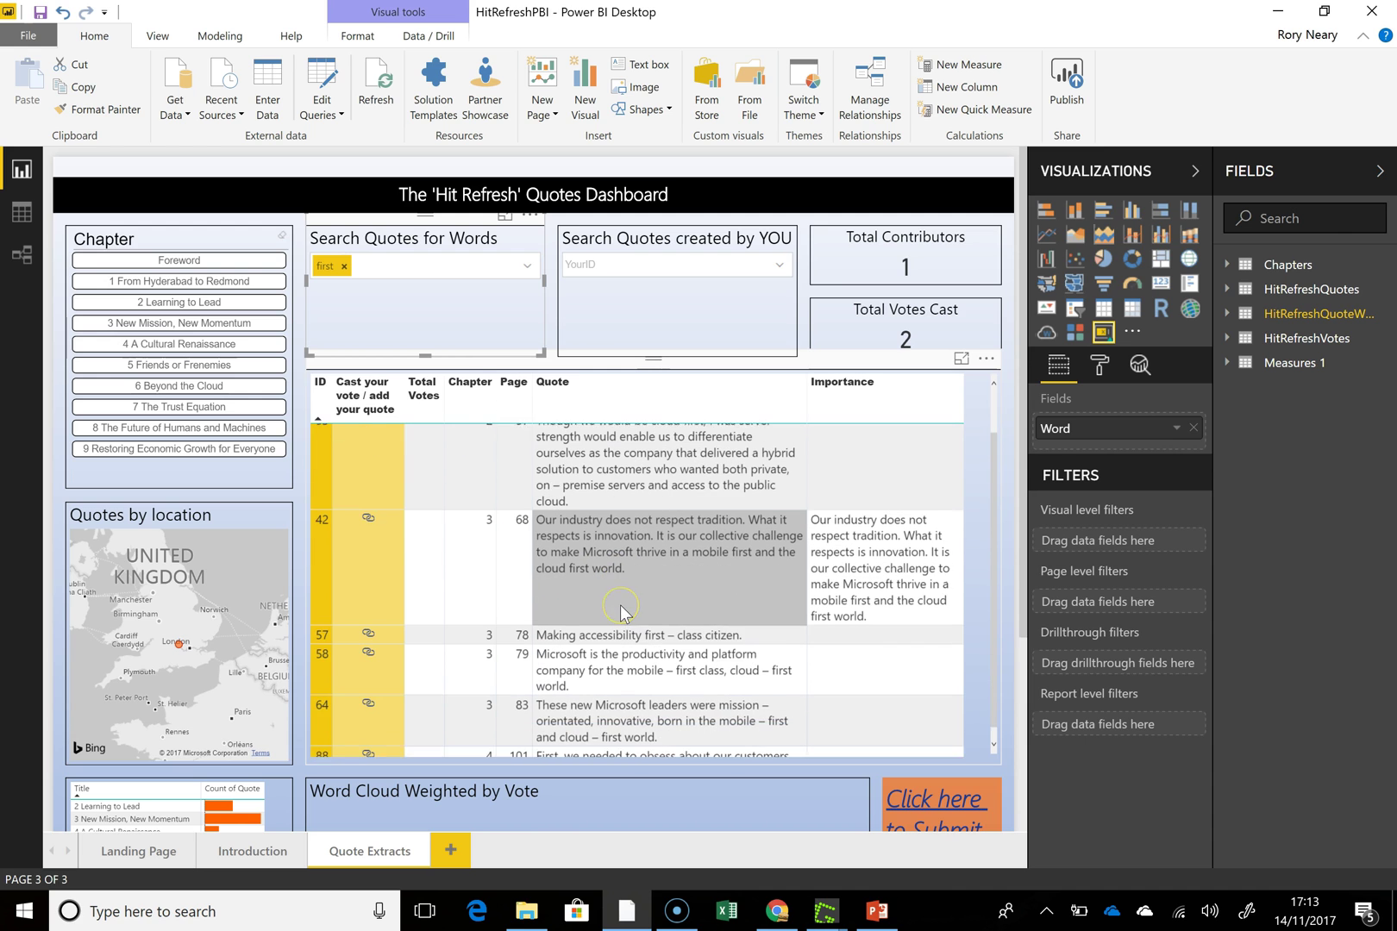
- Replace the word filter with "mobile" and review the matching quotes in the table
left_click(344, 267)
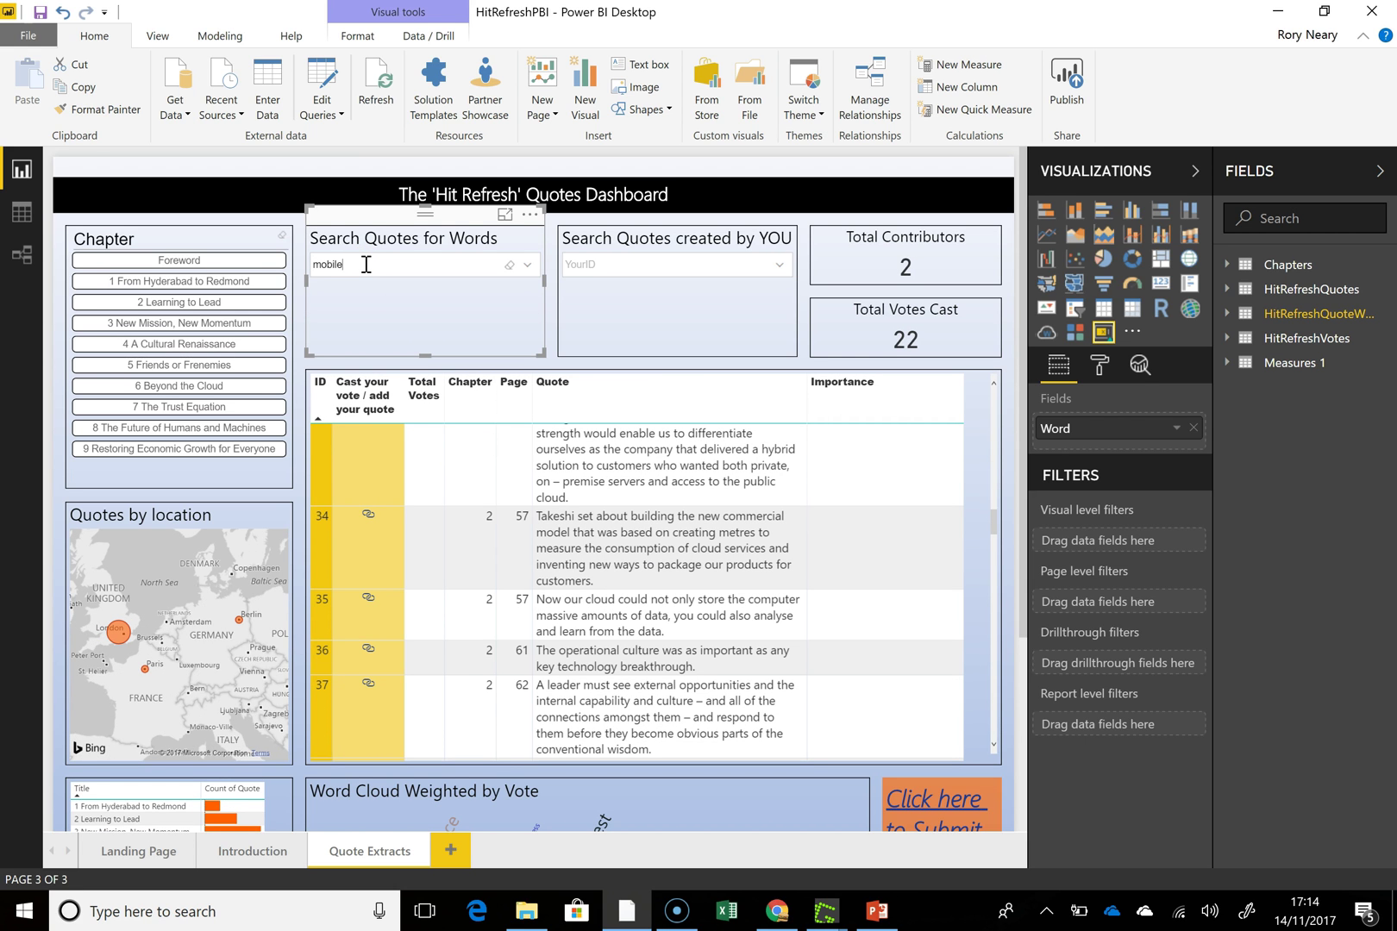
type("mobile")
left_click(362, 292)
left_click(552, 560)
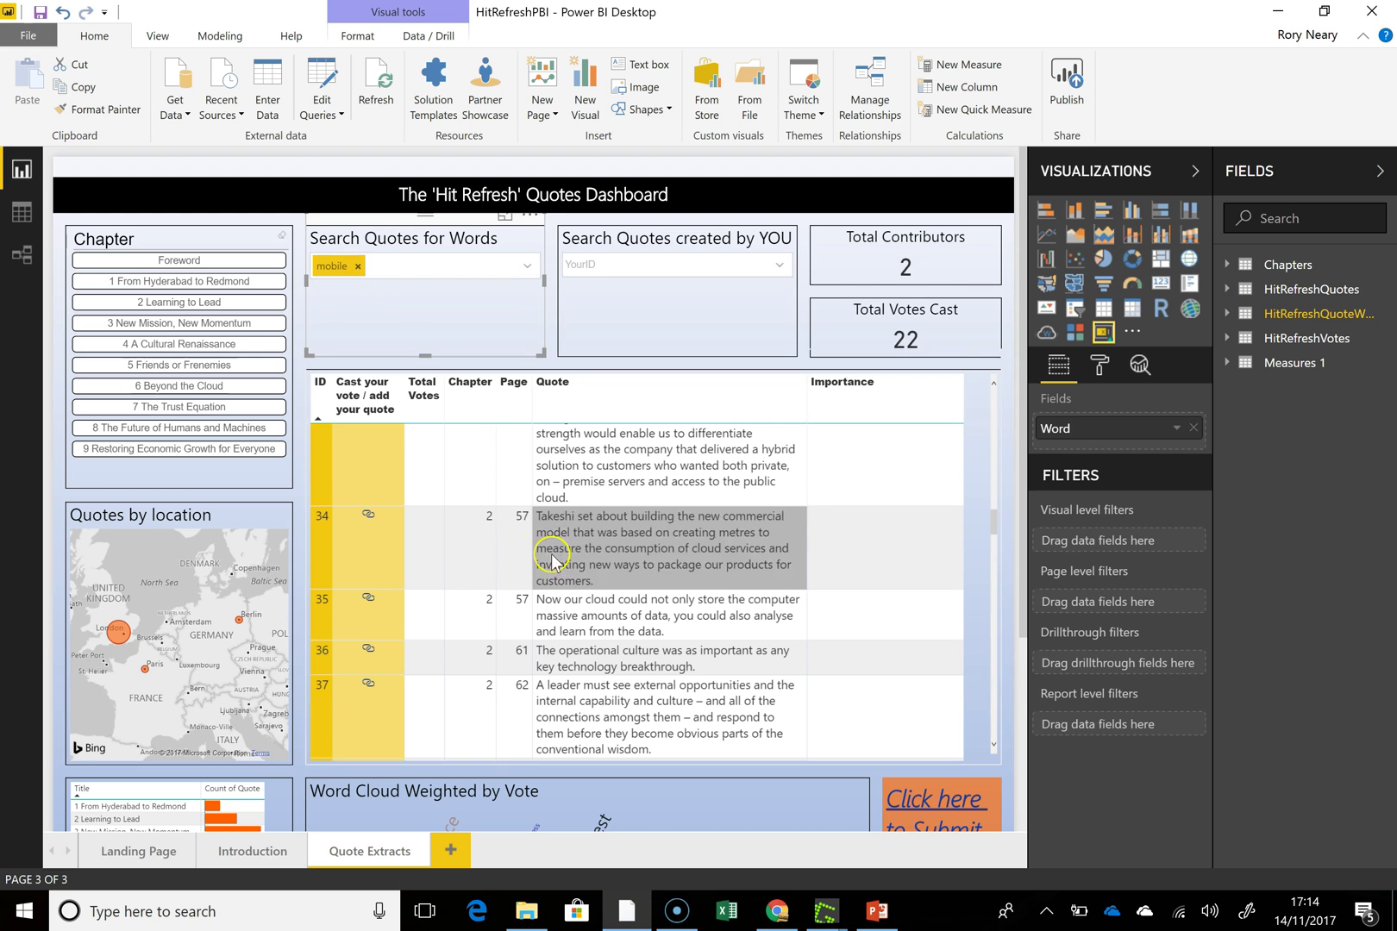
left_click(623, 528)
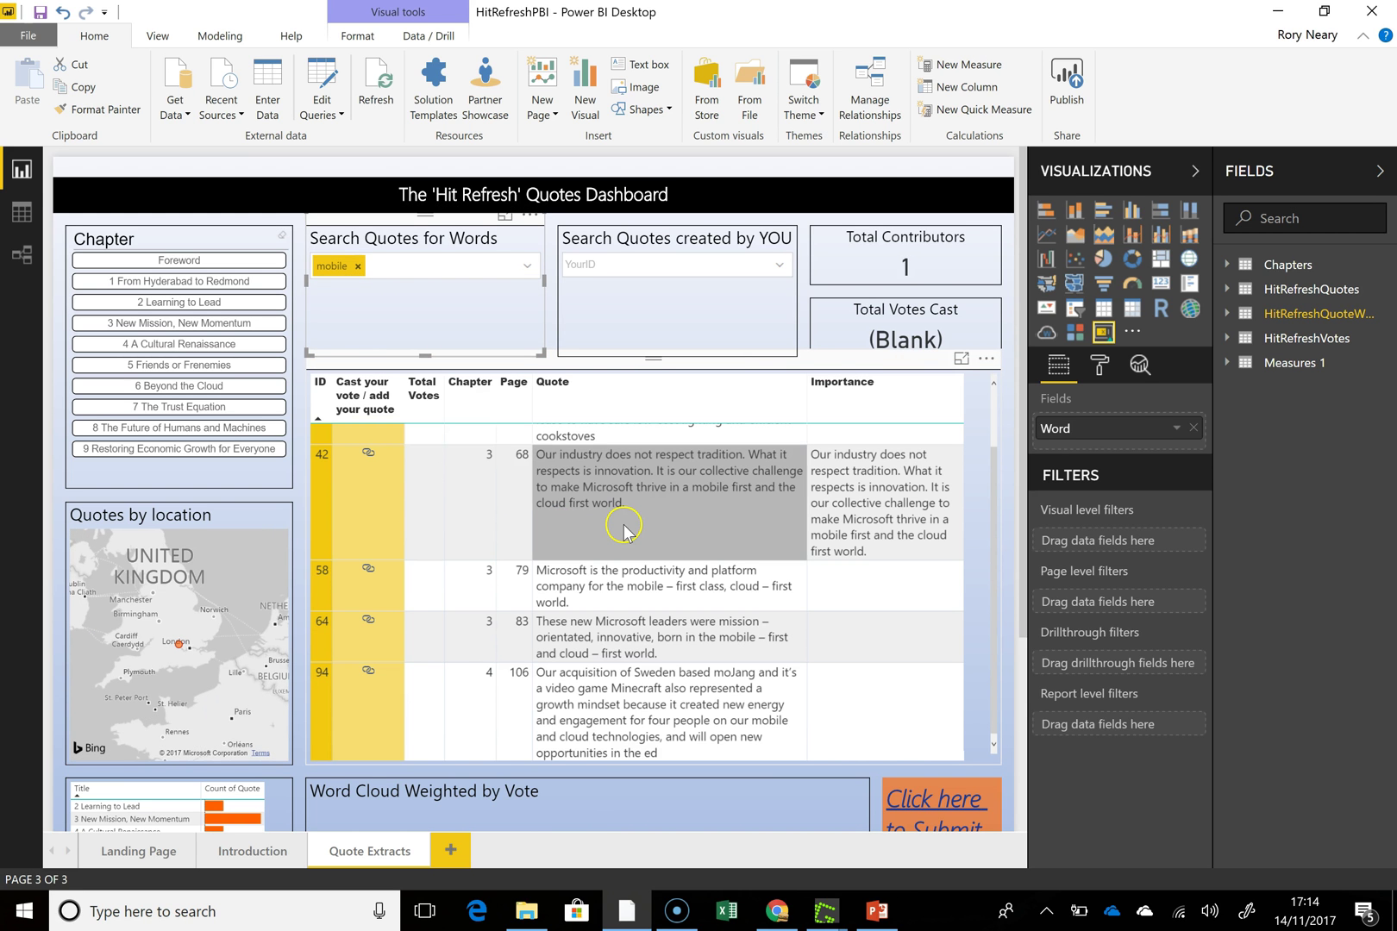
scroll(623, 528, "up", 1)
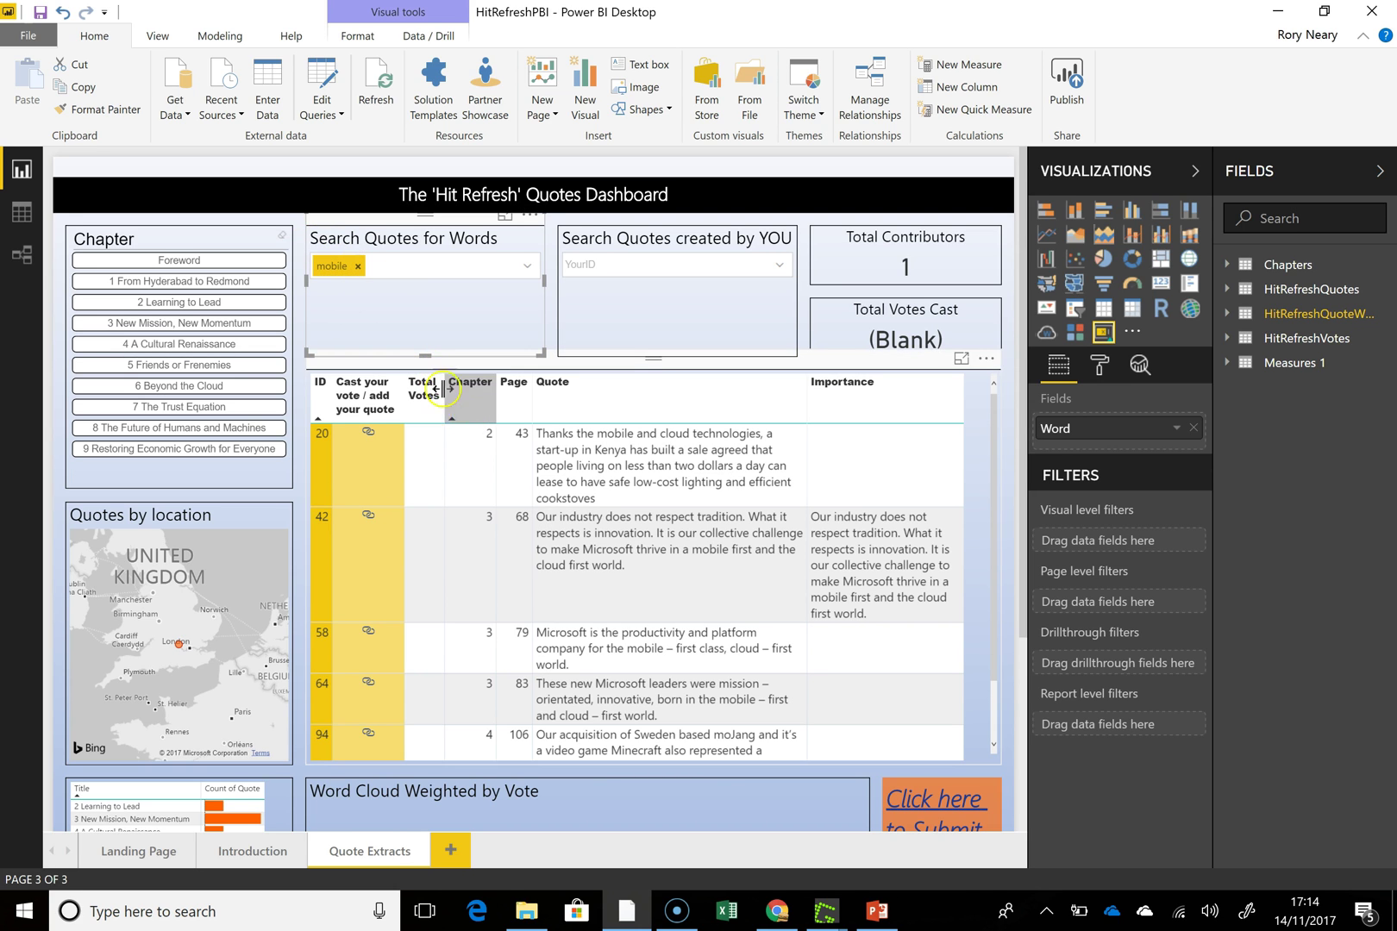
- Remove the "mobile" filter from the quote word search
left_click(369, 269)
left_click(358, 267)
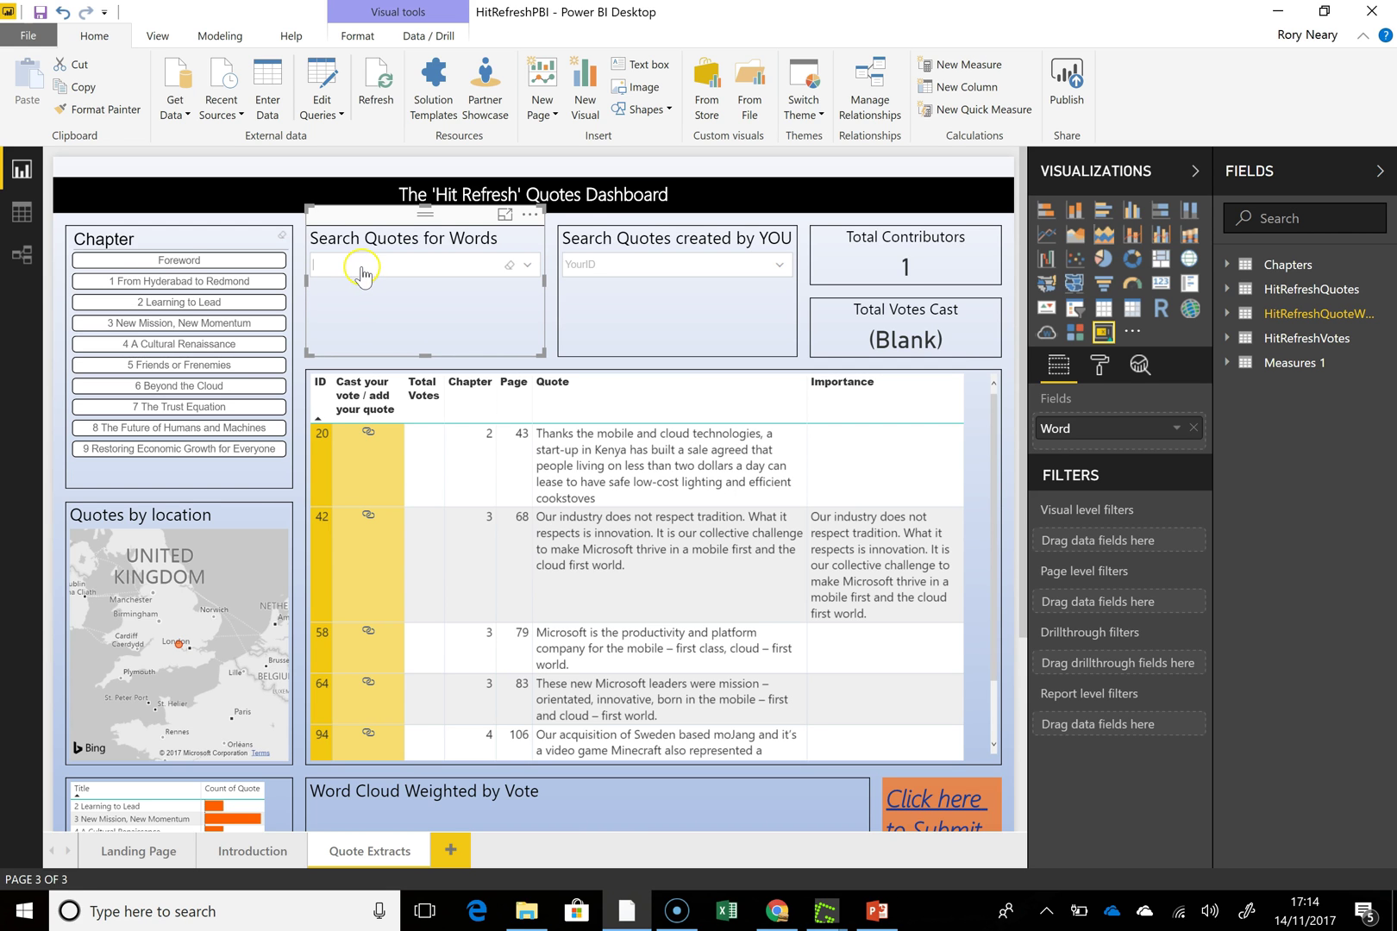
left_click(226, 259)
left_click(243, 328)
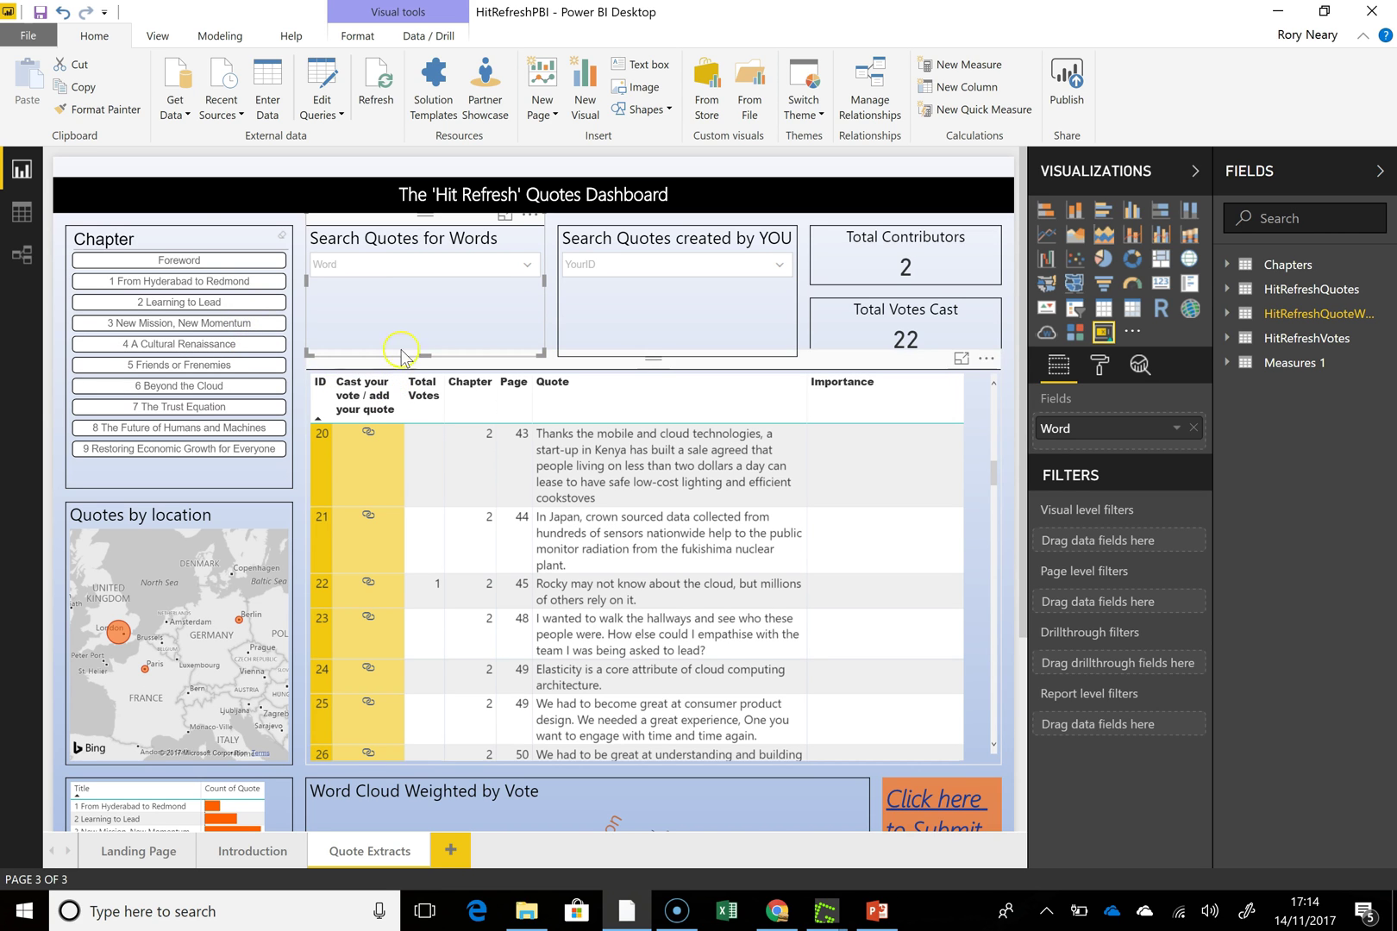
left_click(401, 311)
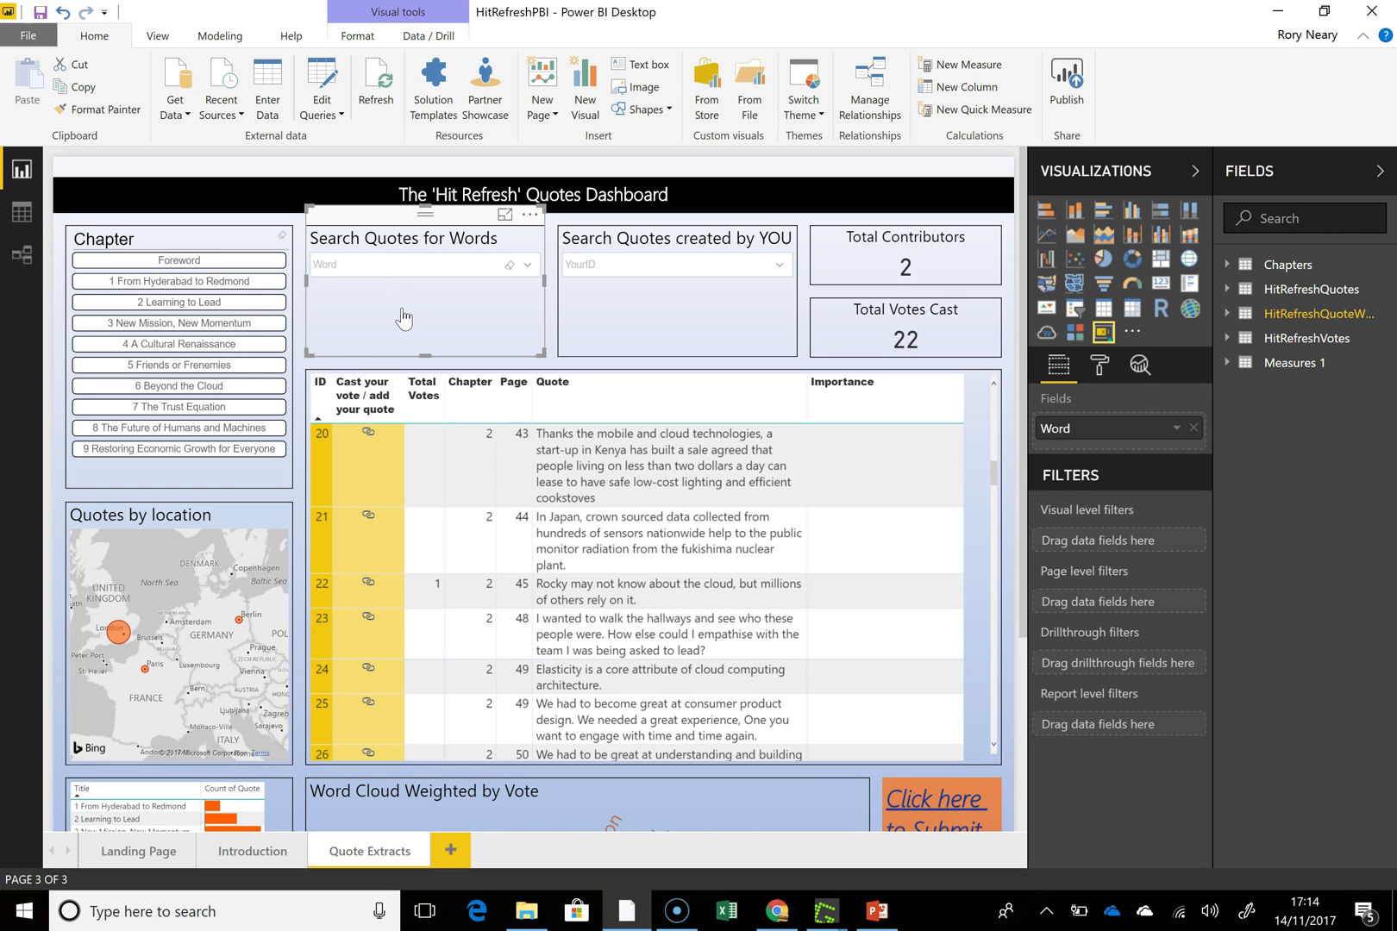
left_click(618, 312)
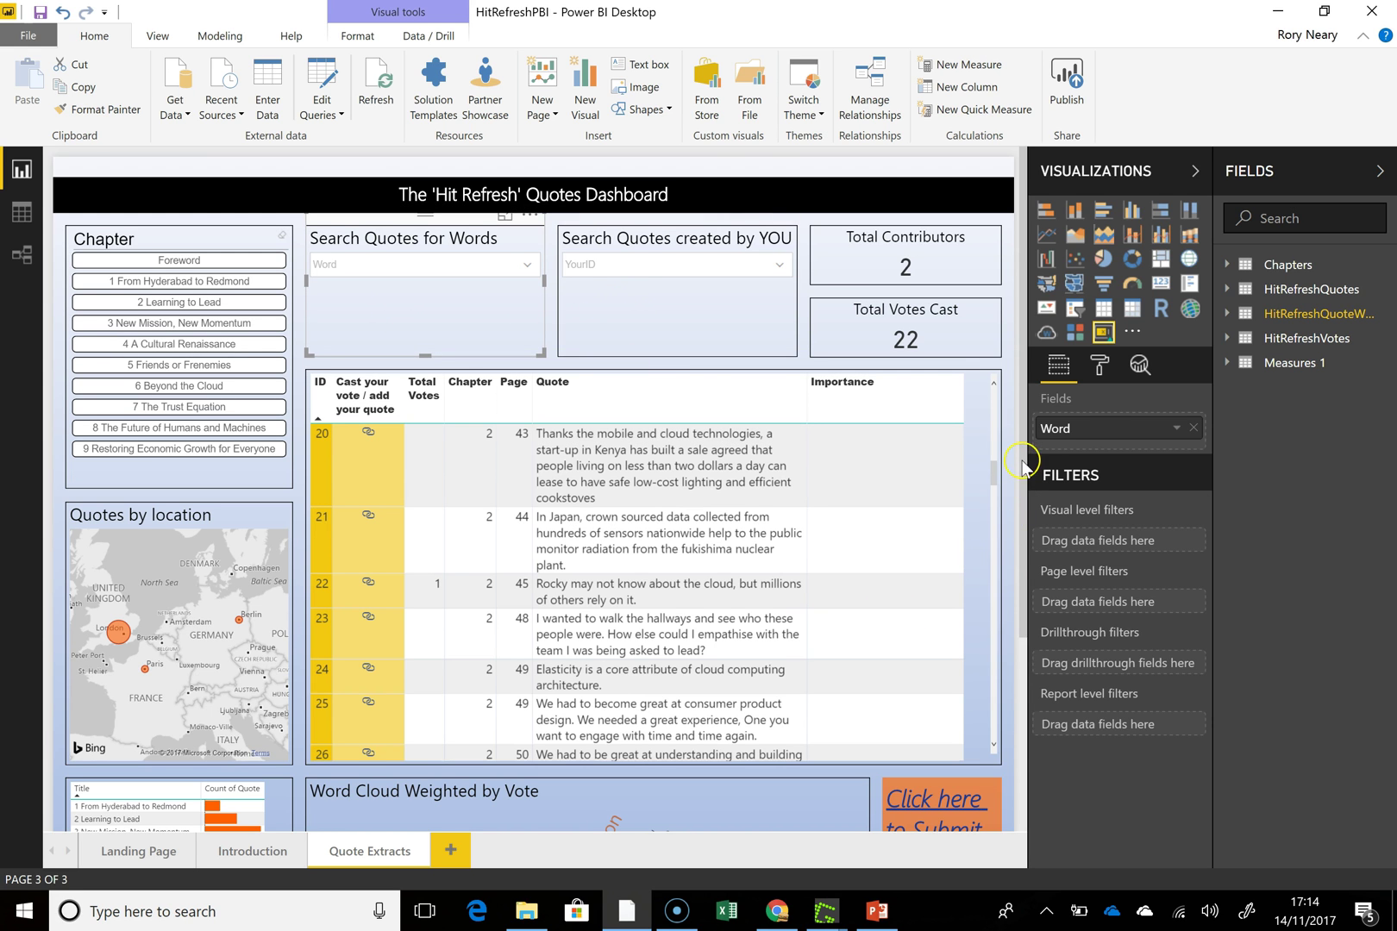
- Examine the rest of the quotes dashboard, including the weighted word cloud, location map, chapter breakdown and quote submission link
left_click_drag(1029, 436, 1020, 543)
scroll(1020, 543, "down", 3)
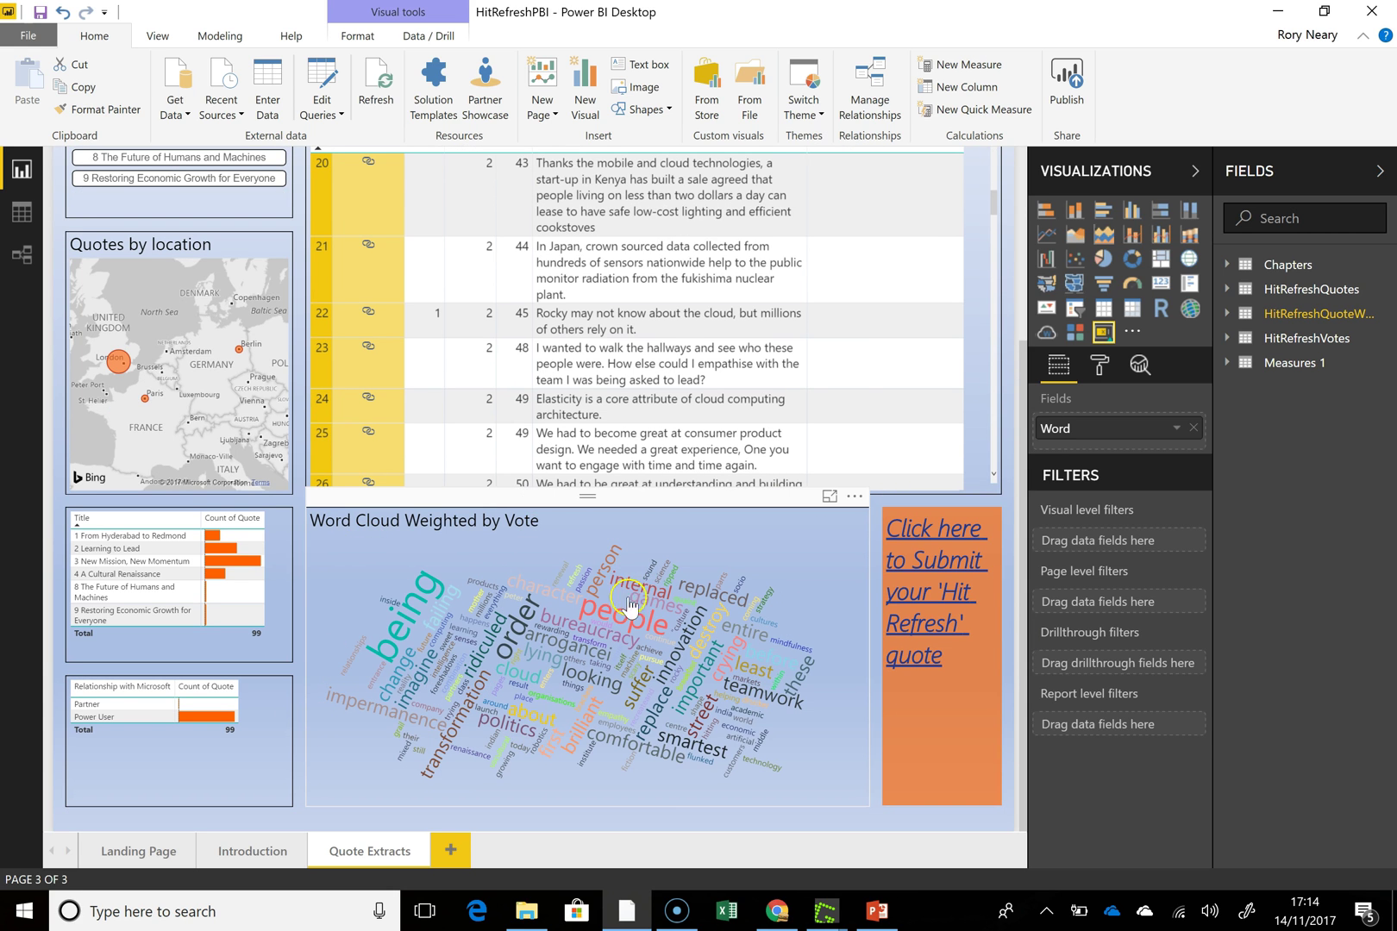
scroll(467, 431, "down", 3)
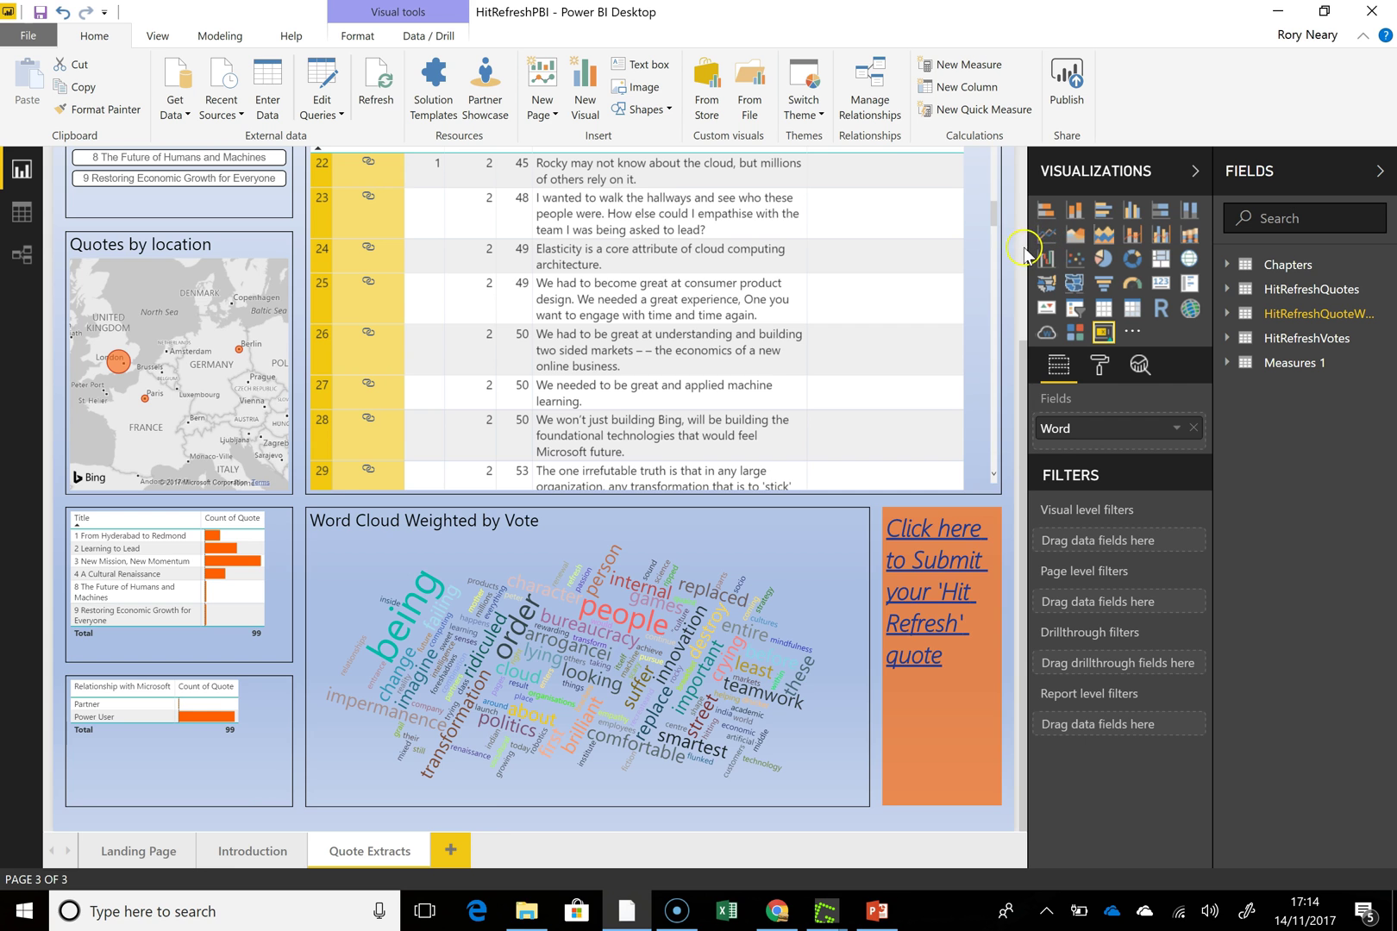
scroll(1021, 258, "up", 4)
scroll(1009, 326, "down", 2)
scroll(1013, 303, "up", 3)
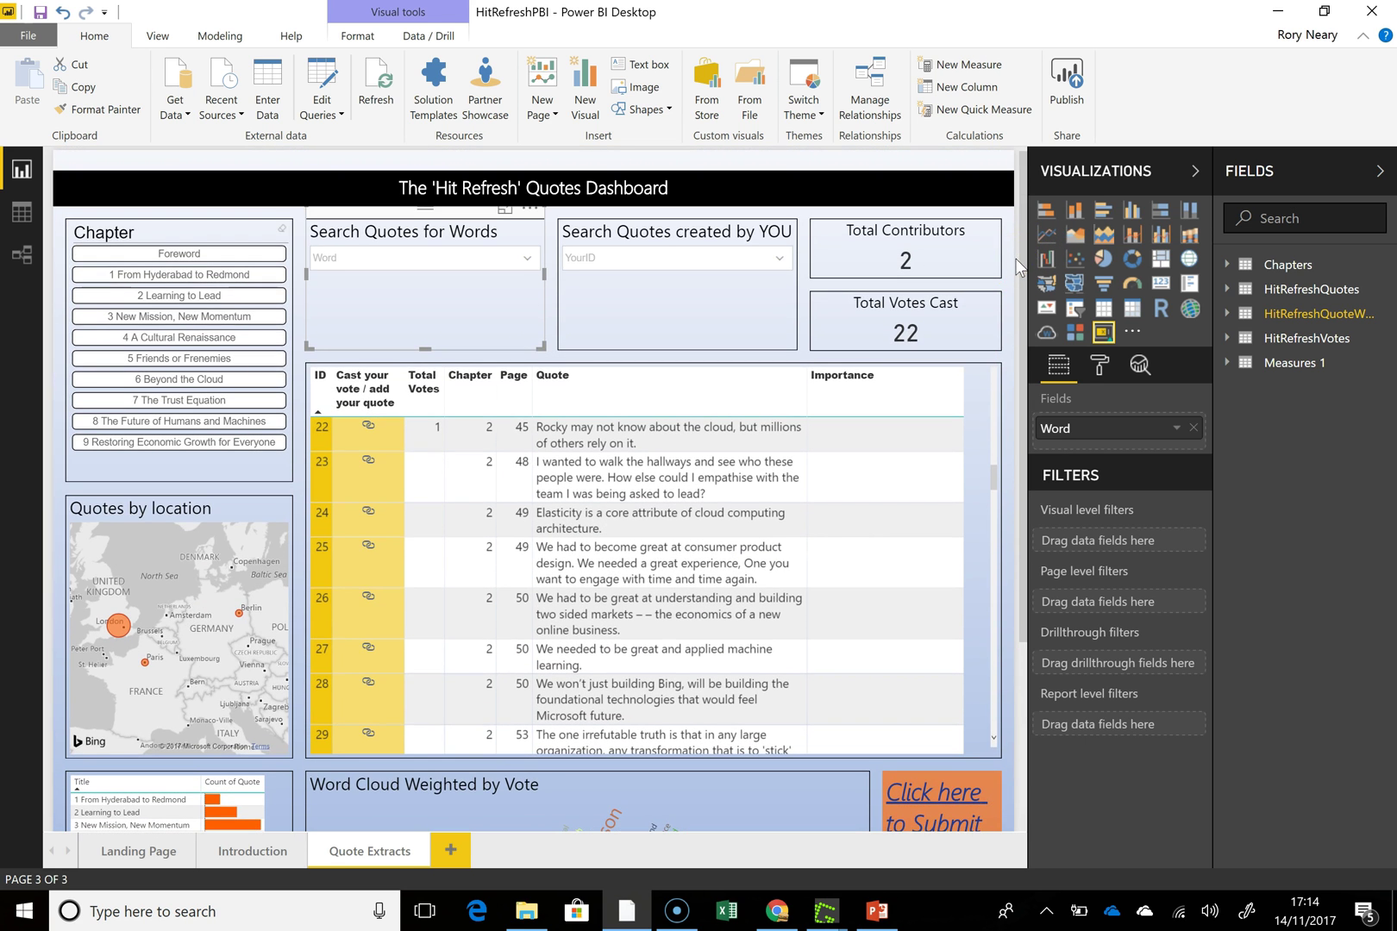
left_click(1023, 257)
left_click_drag(1023, 251, 1022, 397)
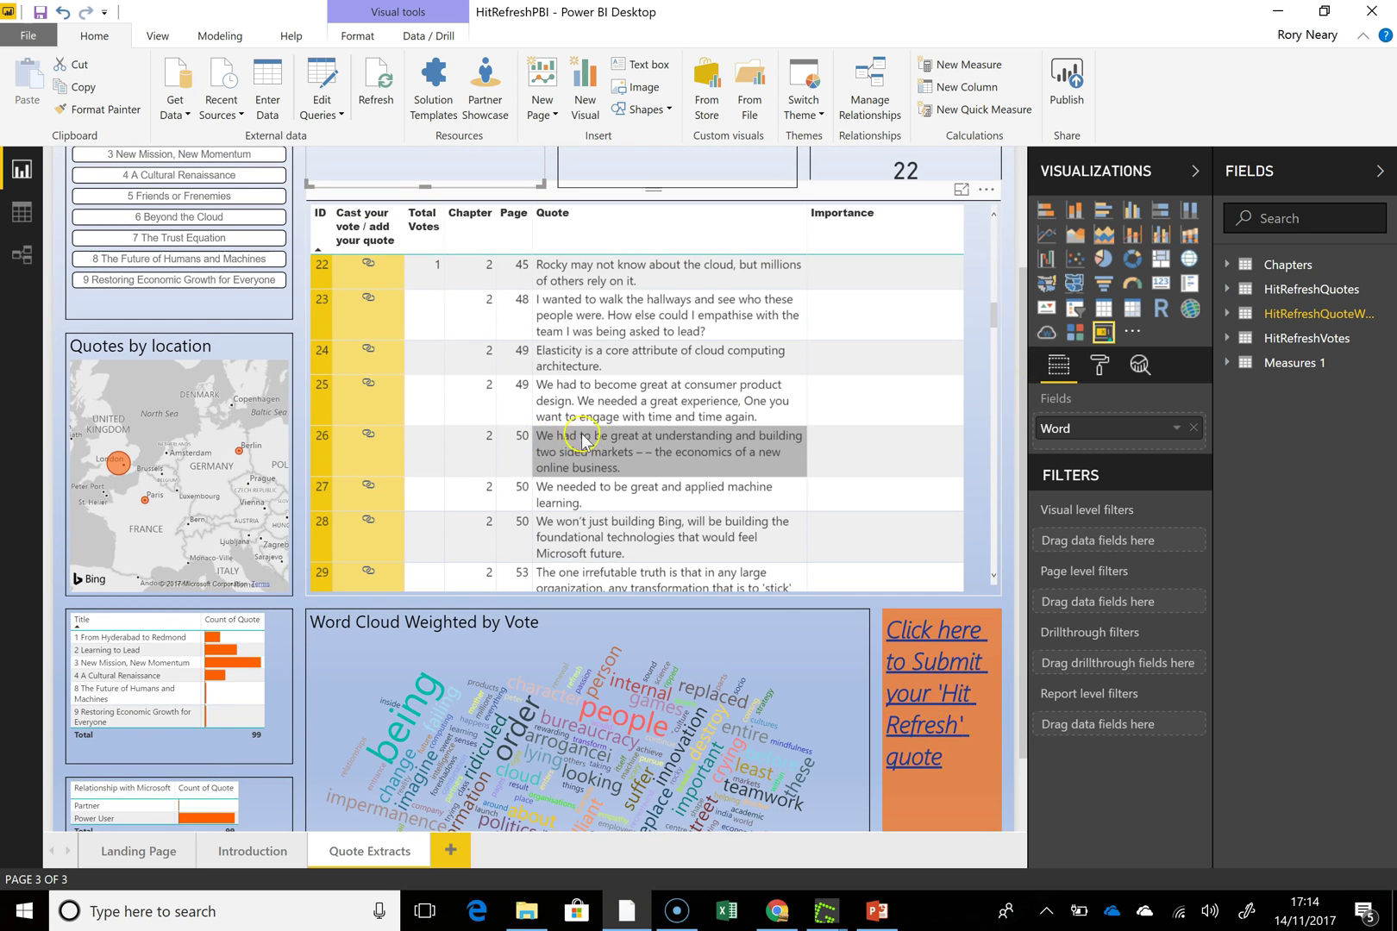
left_click(474, 412)
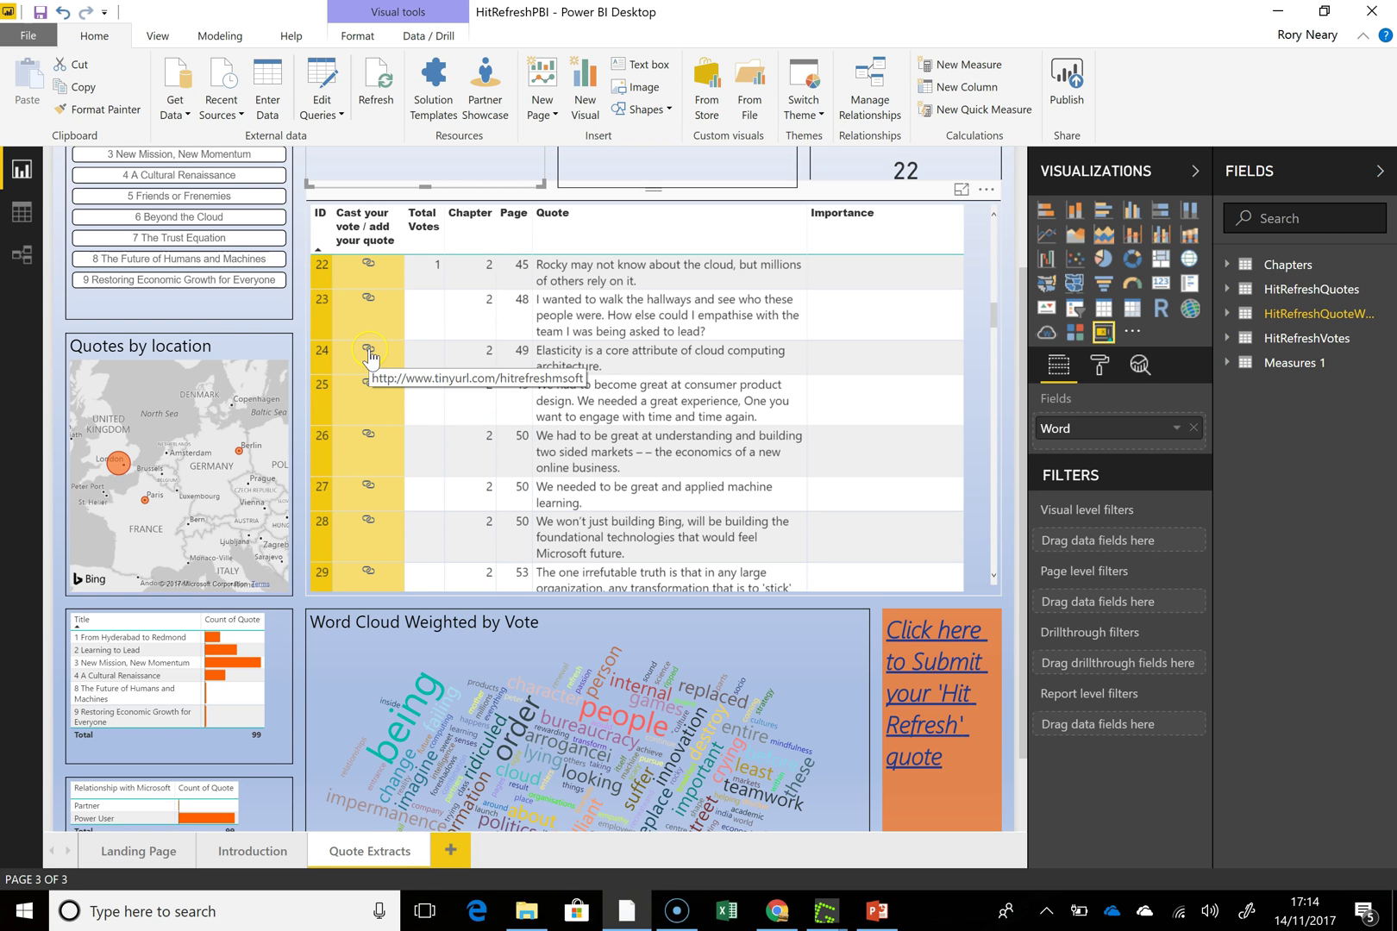
left_click_drag(369, 356, 338, 342)
left_click(62, 12)
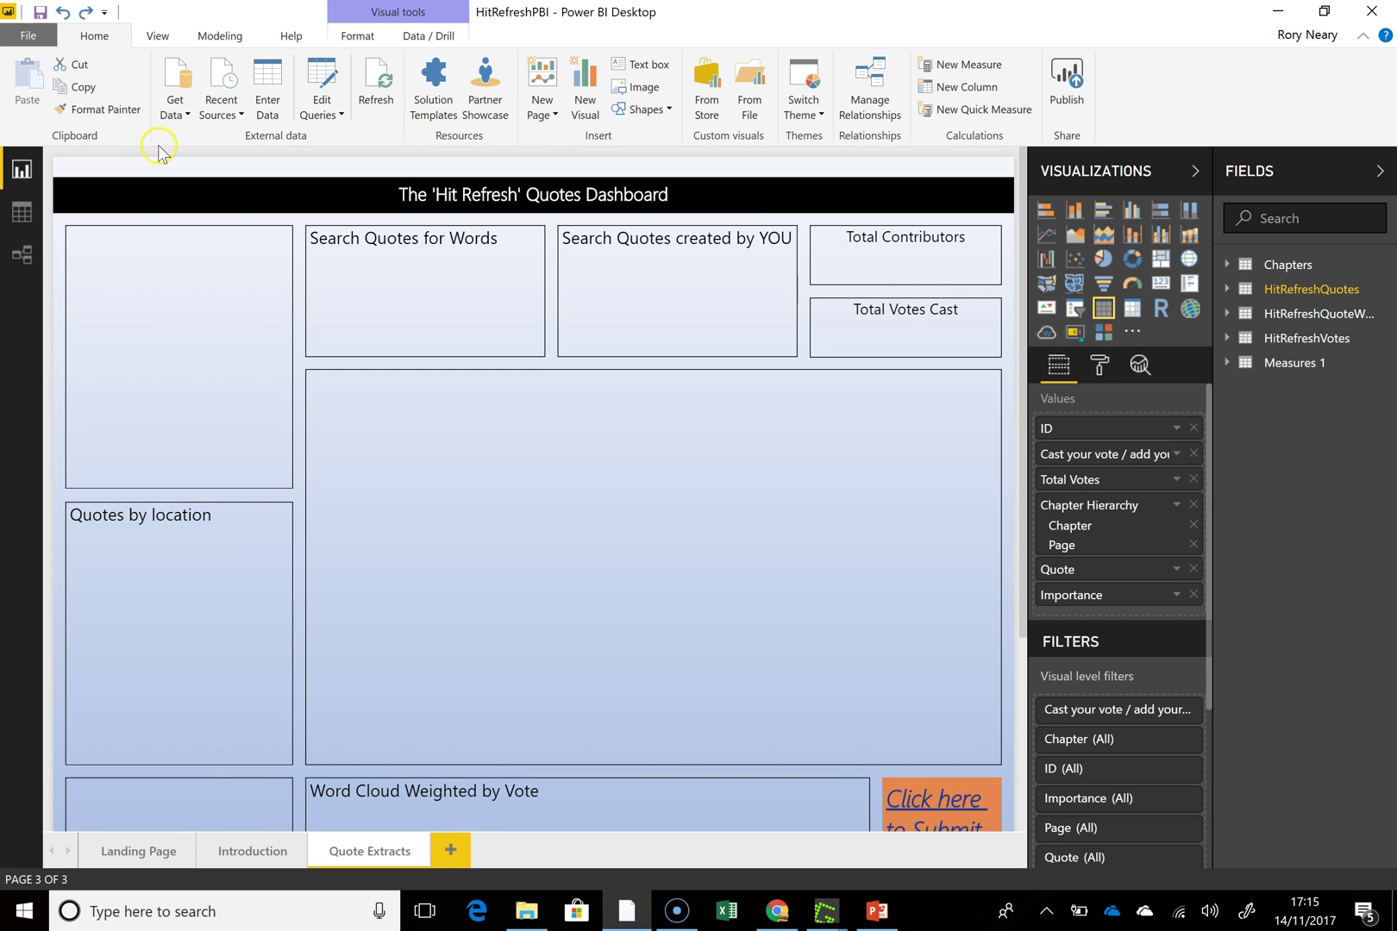
- Open the Hit Refresh Quotes form through the vote link of quote 21 in the quotes table
left_click(468, 406)
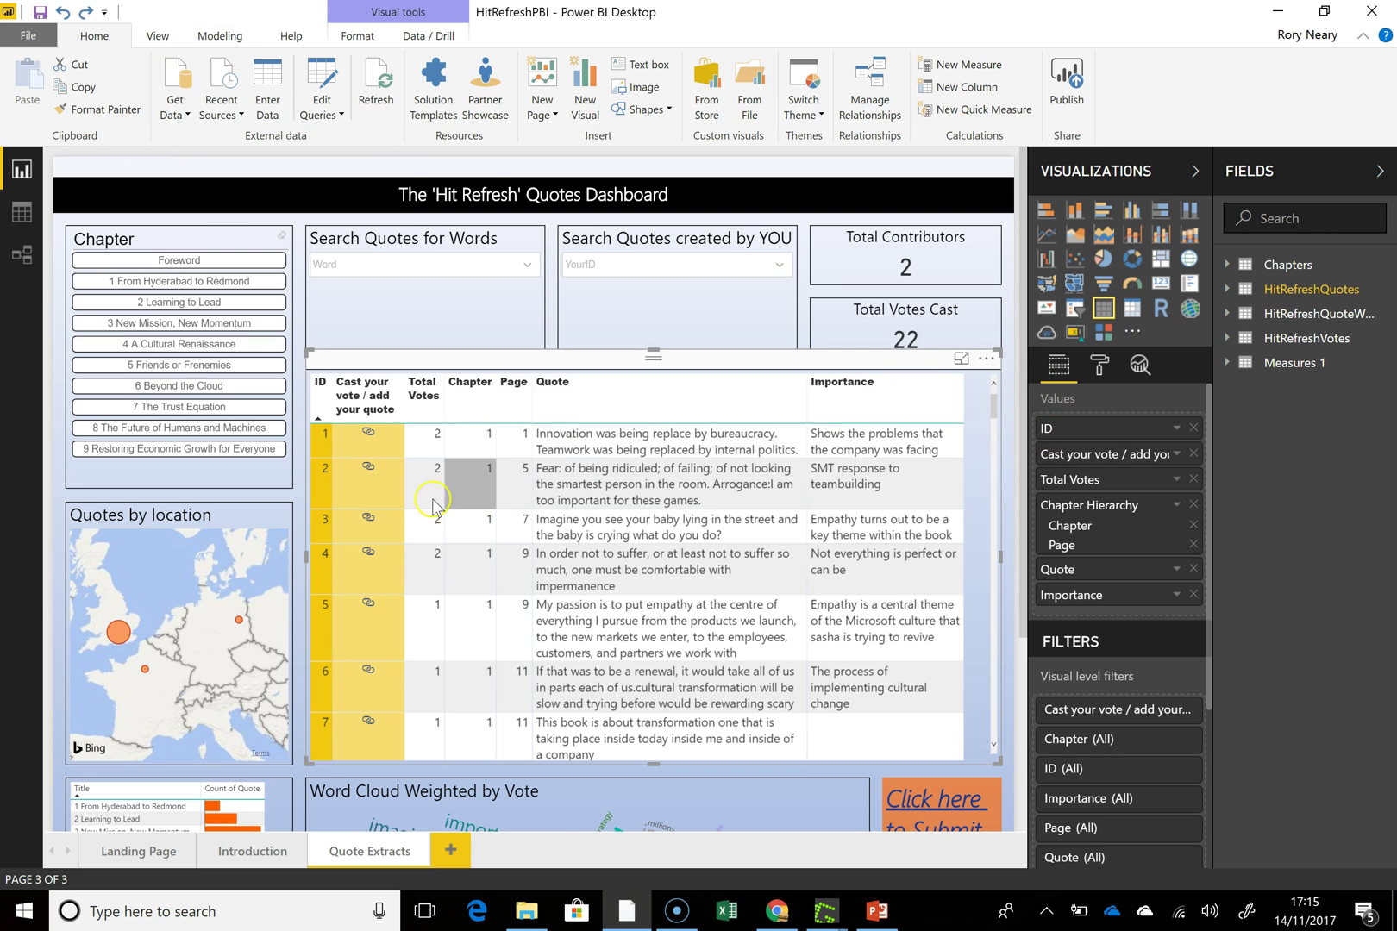
left_click_drag(995, 407, 996, 475)
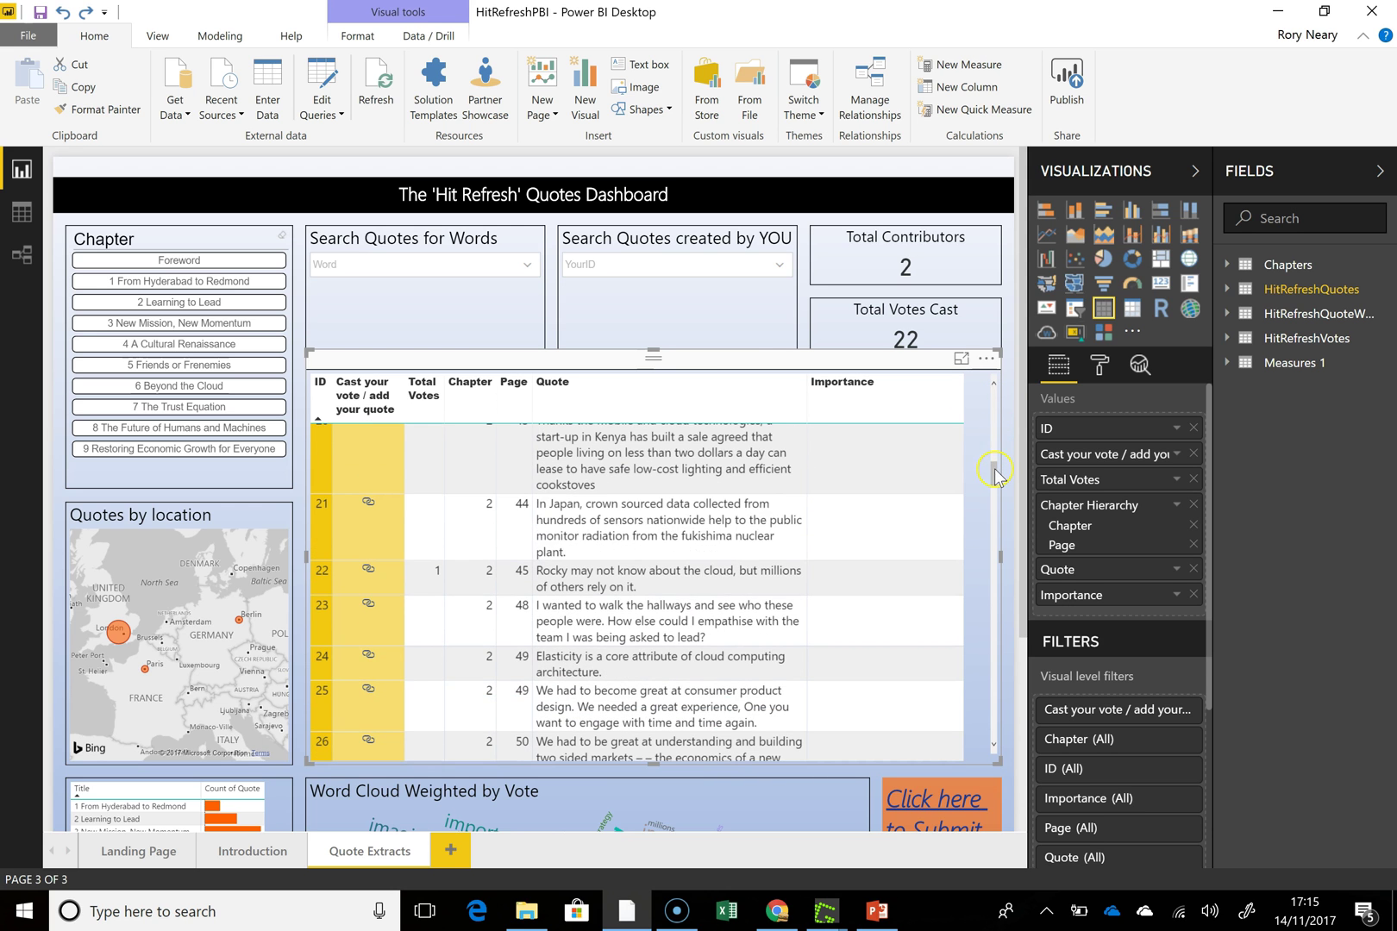
left_click(370, 509)
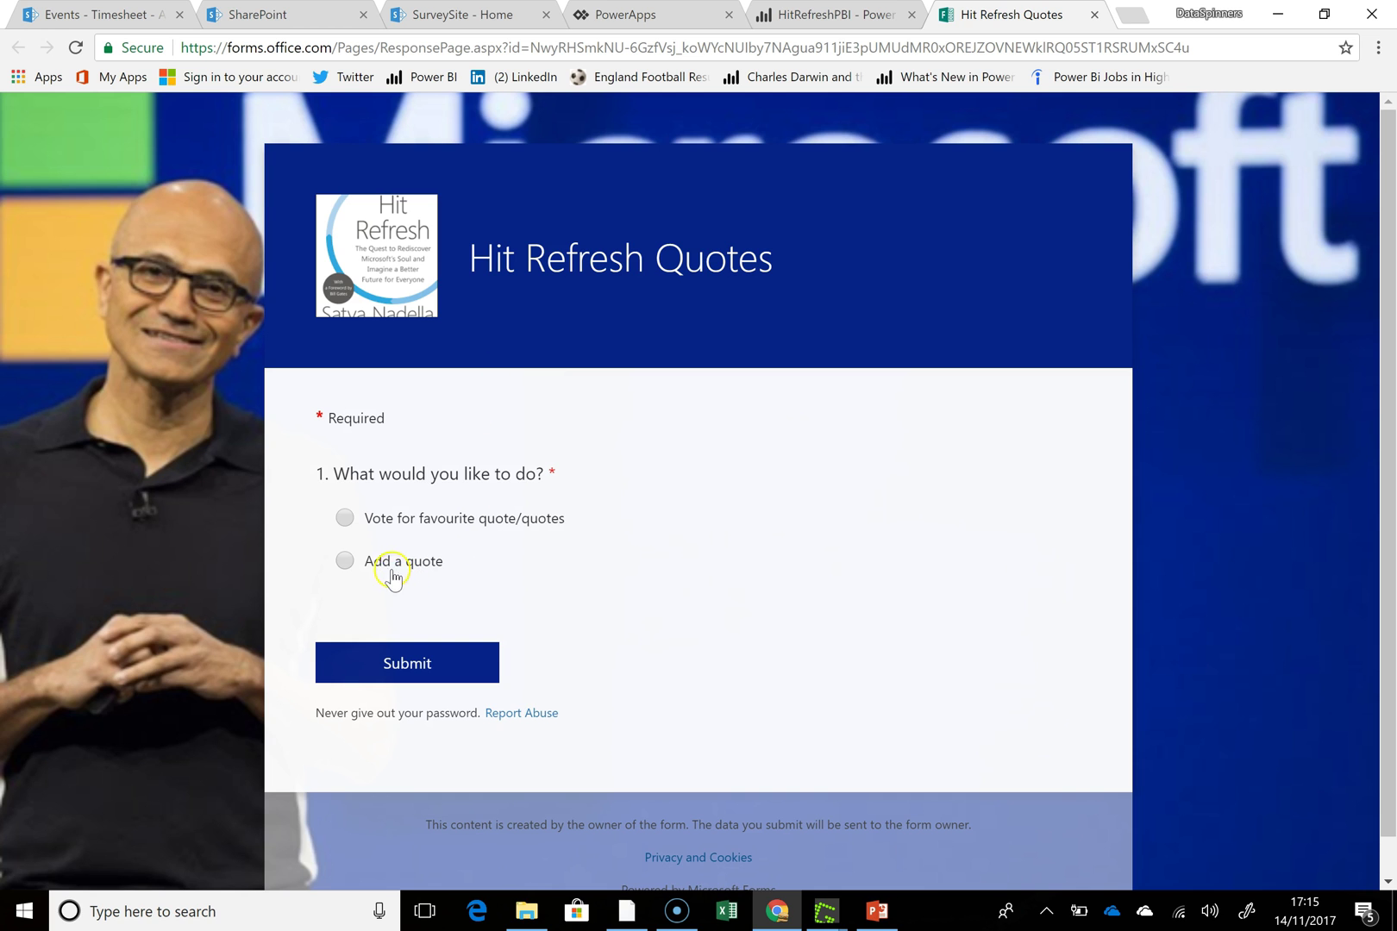
- Choose to vote for favourite quotes and set the relationship with Microsoft to Power User
left_click(345, 518)
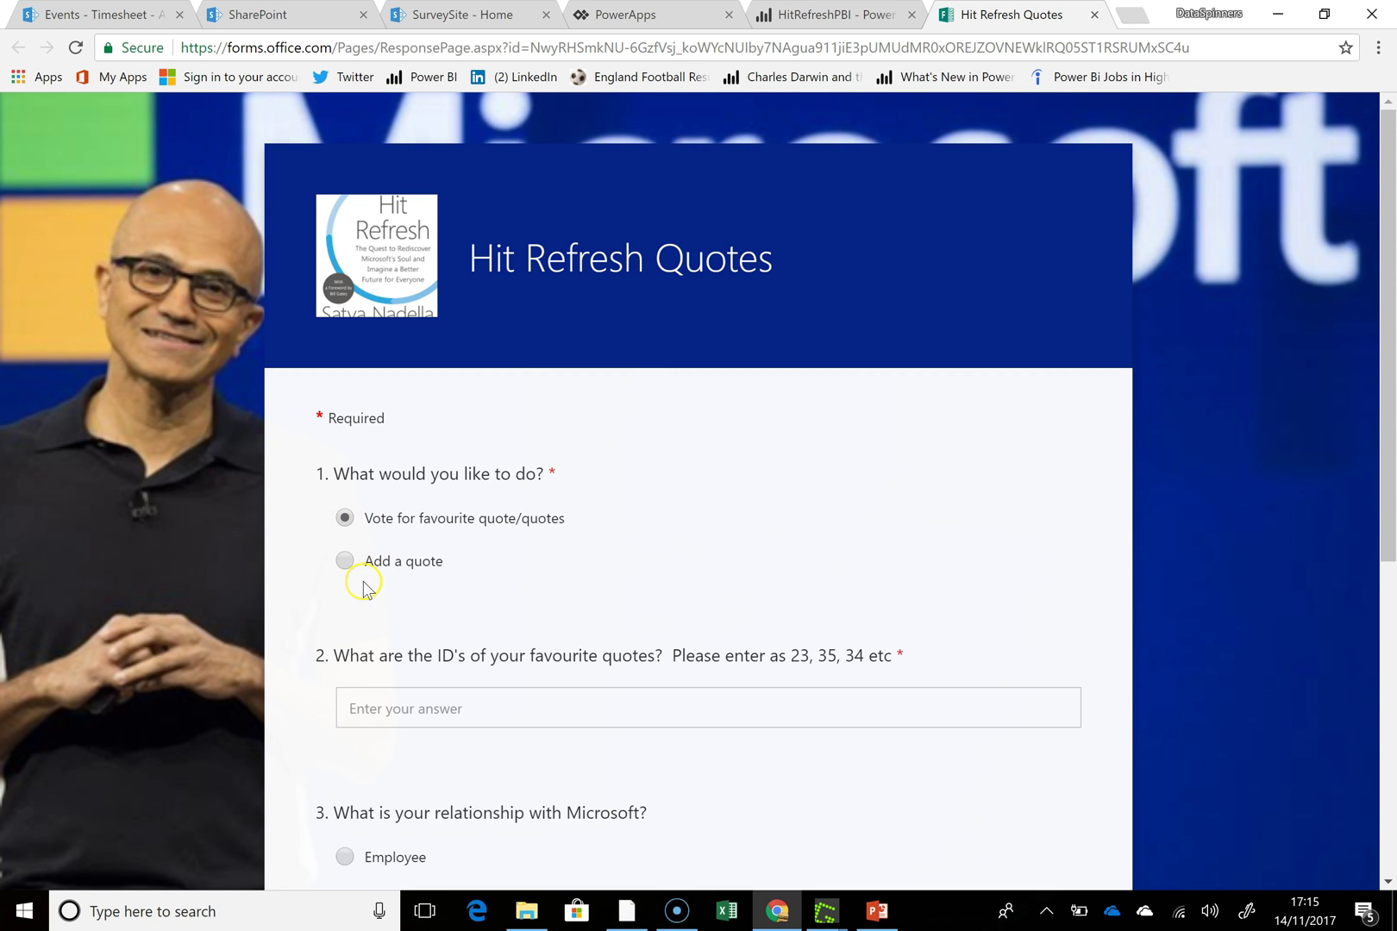
scroll(405, 720, "down", 1)
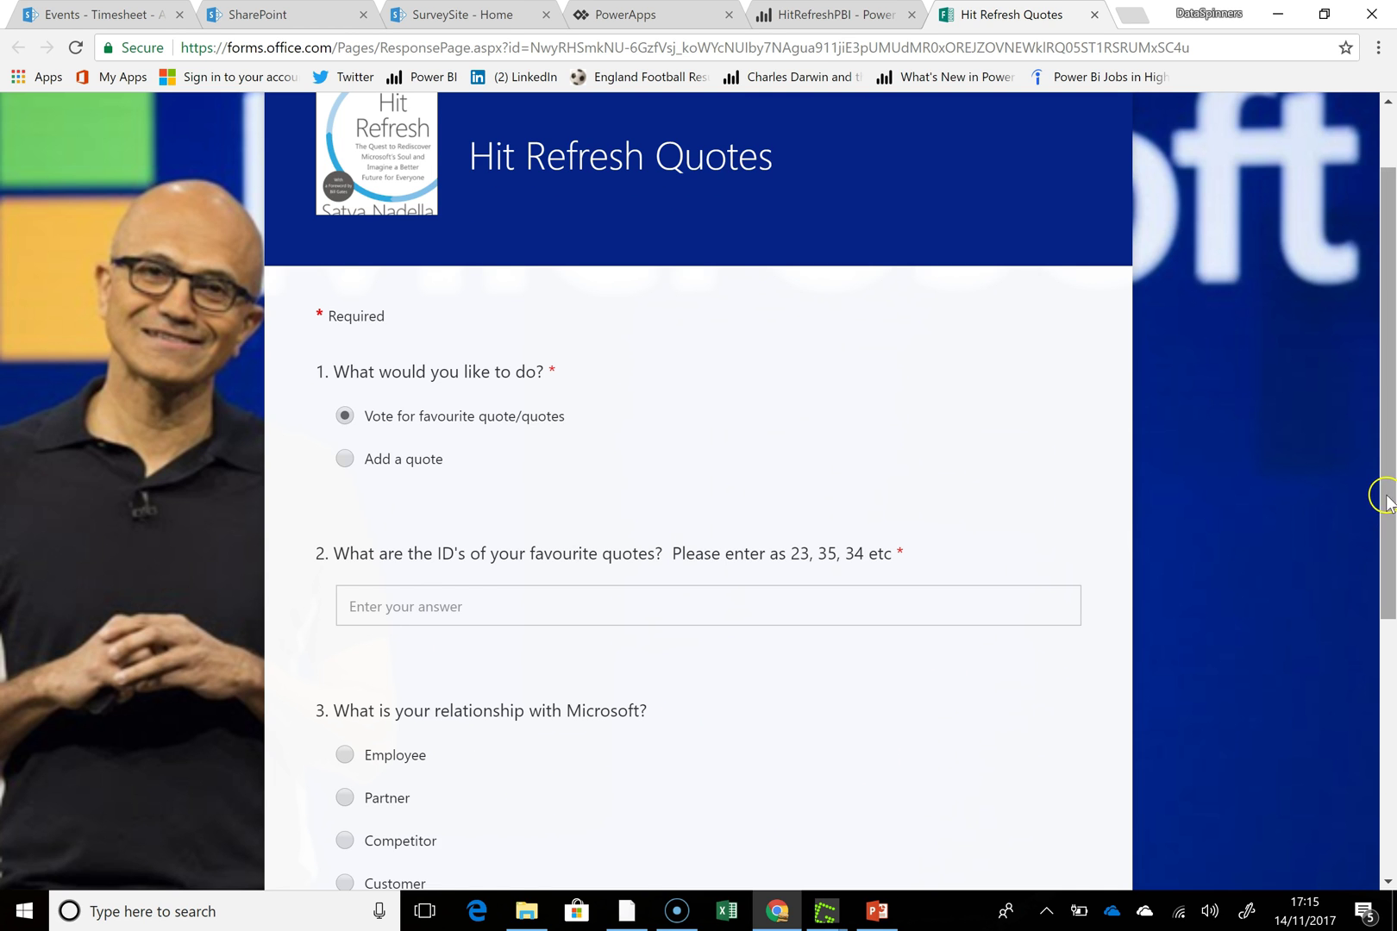
left_click_drag(1384, 499, 1384, 620)
left_click(348, 670)
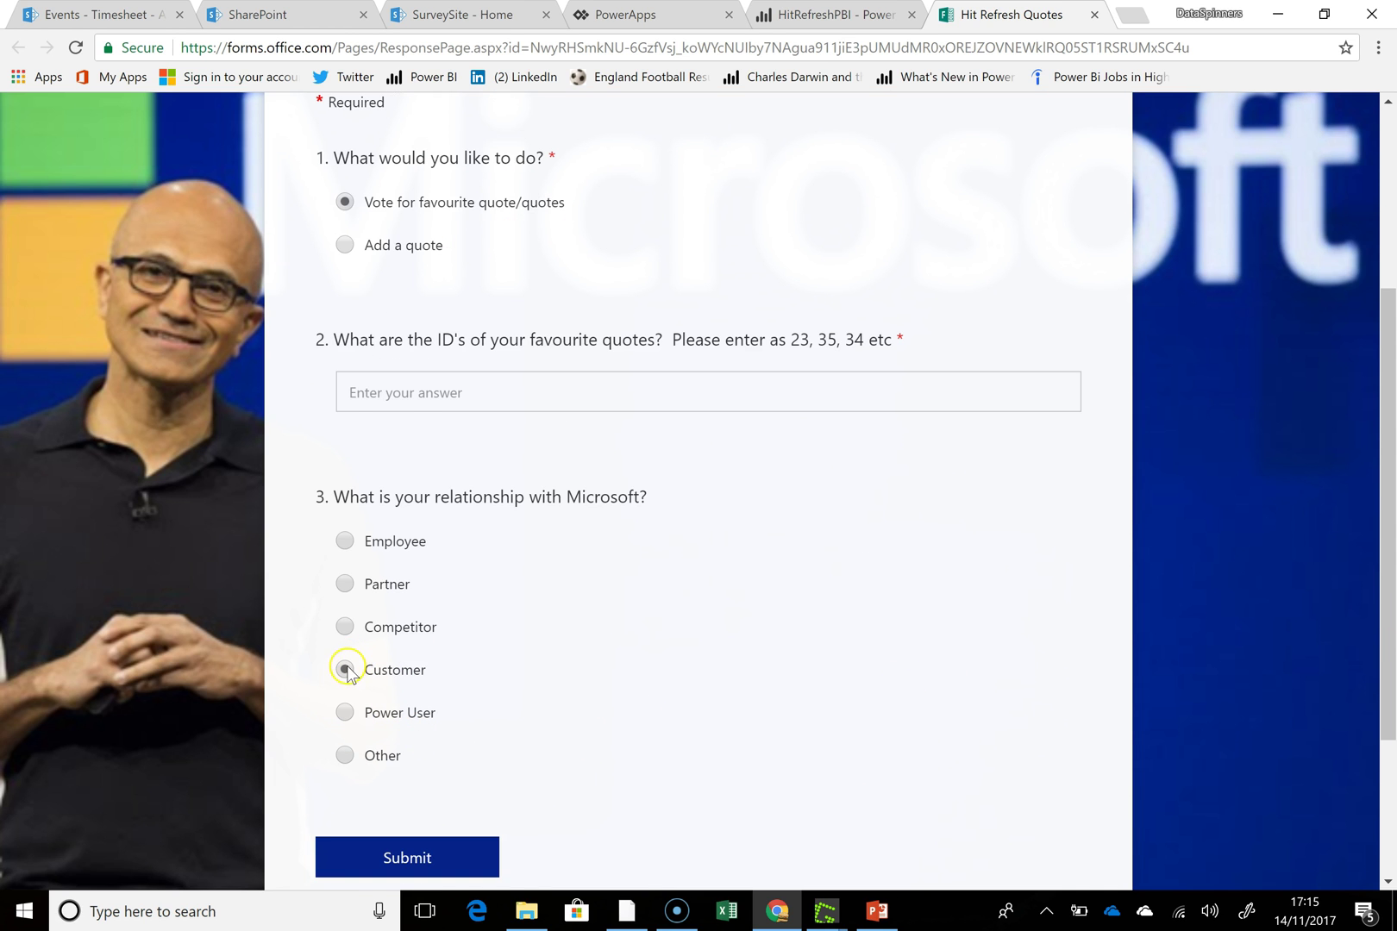
left_click(346, 712)
- Check the quote IDs in the Power BI Desktop report and enter 21, 23 as the favourite quotes in the form
left_click(393, 386)
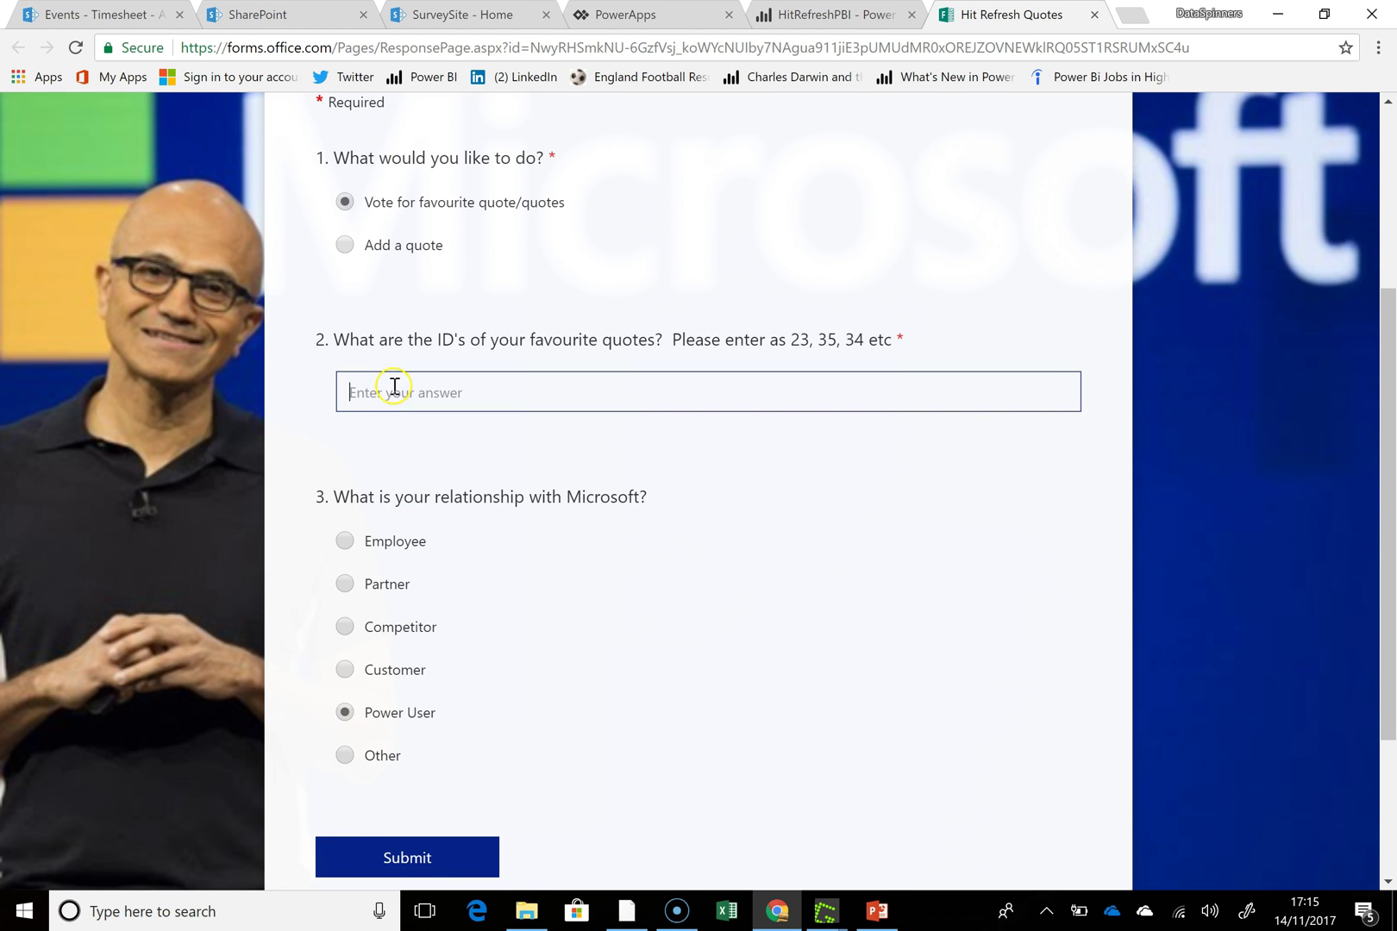
left_click(822, 21)
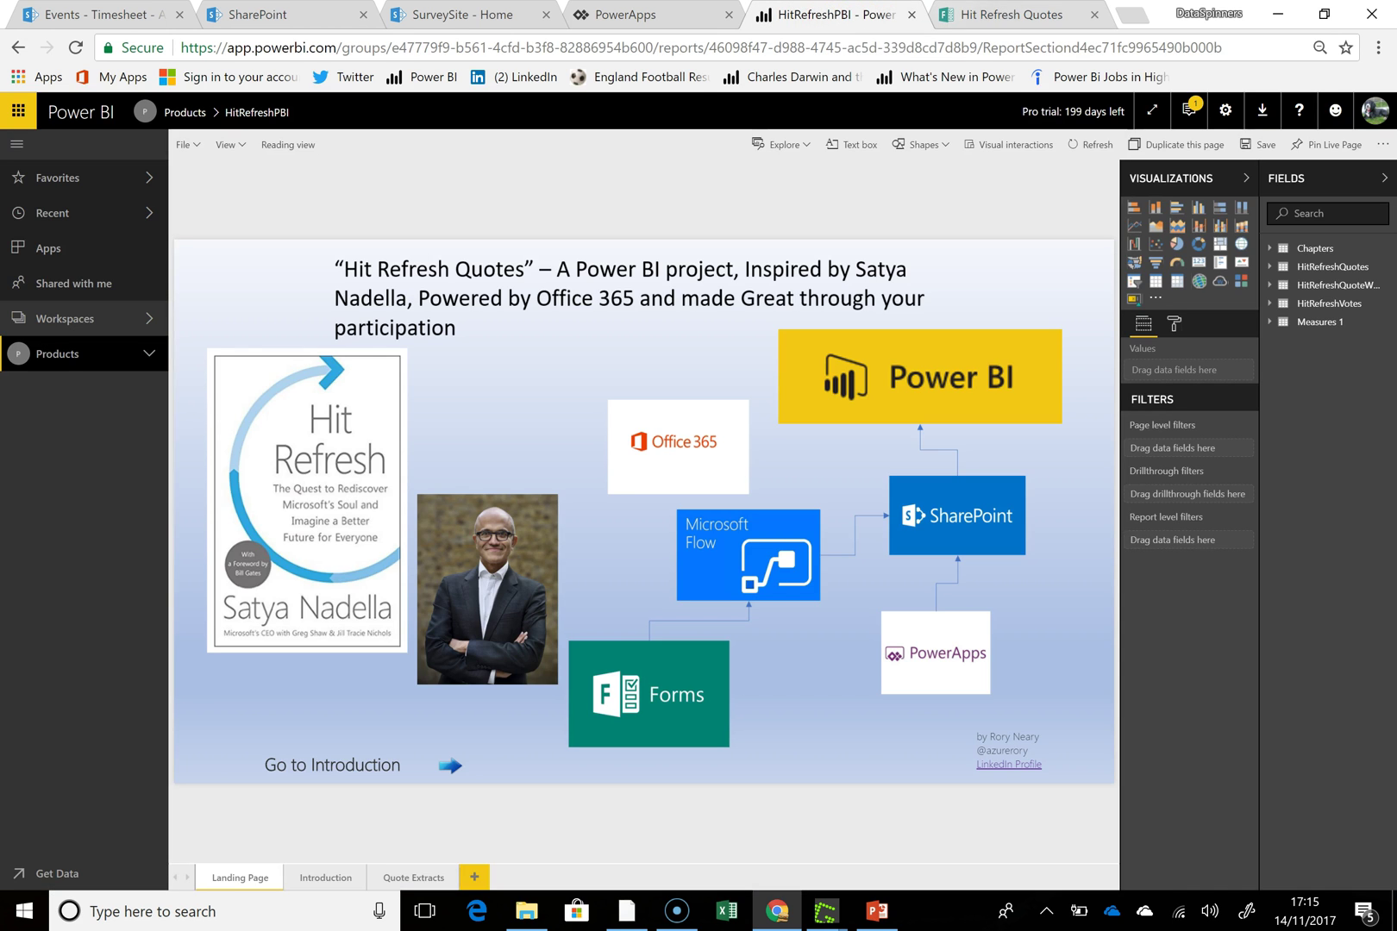
left_click(1007, 16)
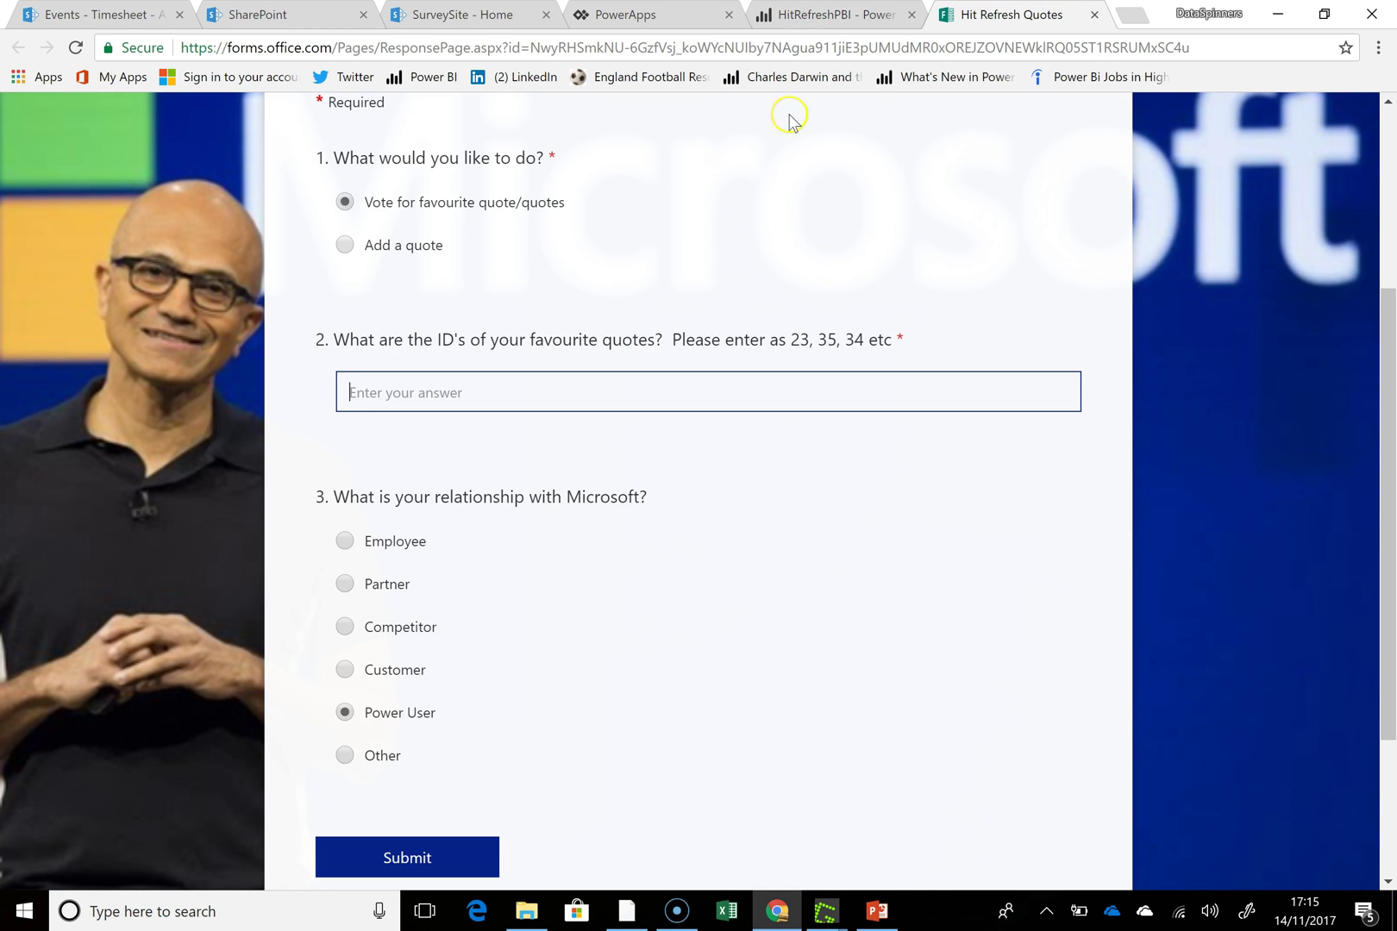
left_click(626, 911)
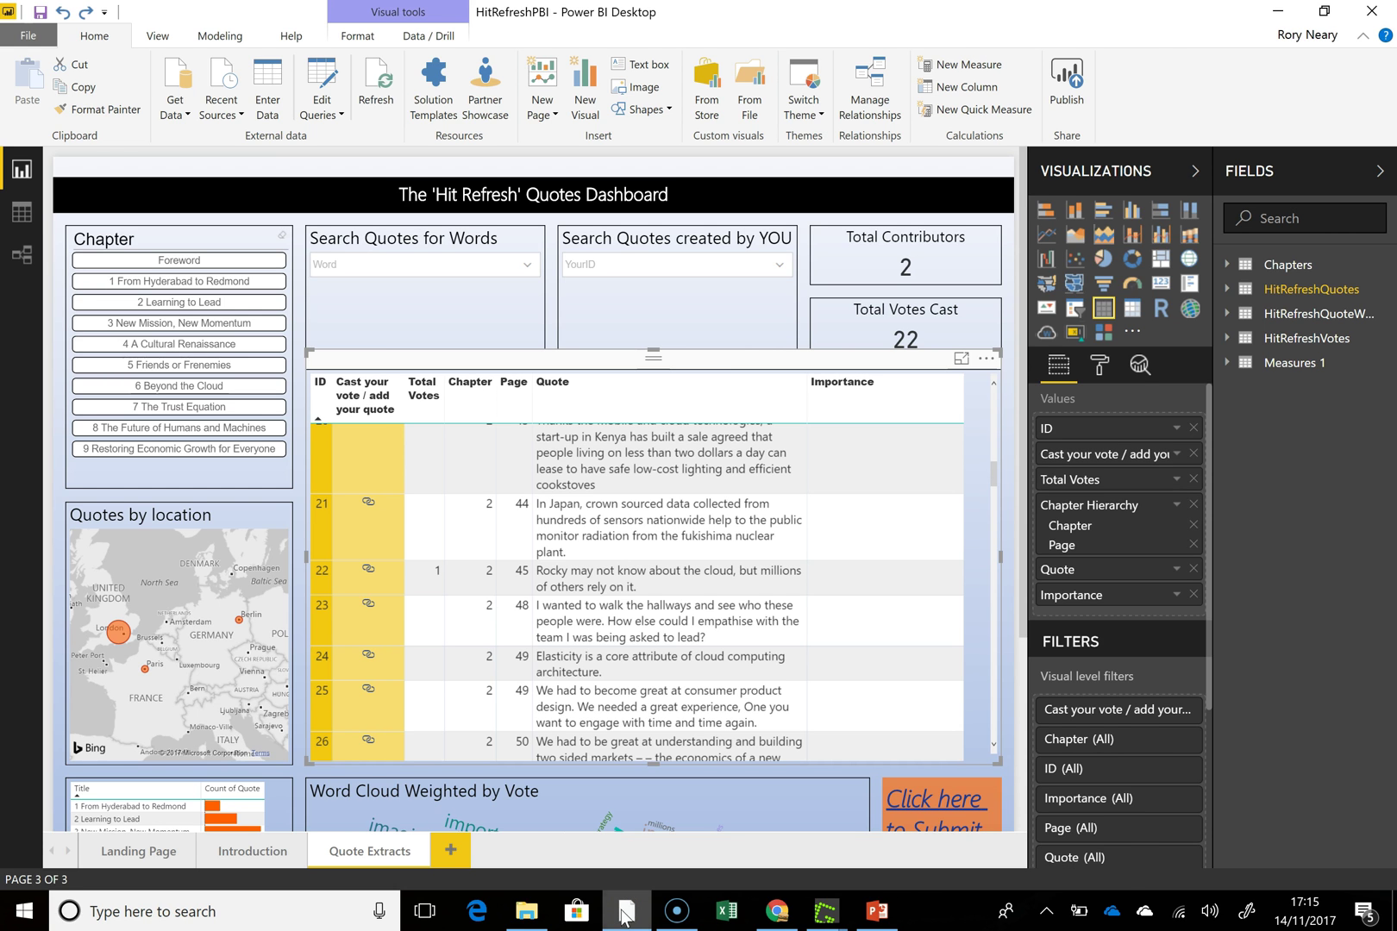
left_click(626, 912)
left_click(488, 391)
type("21, 23")
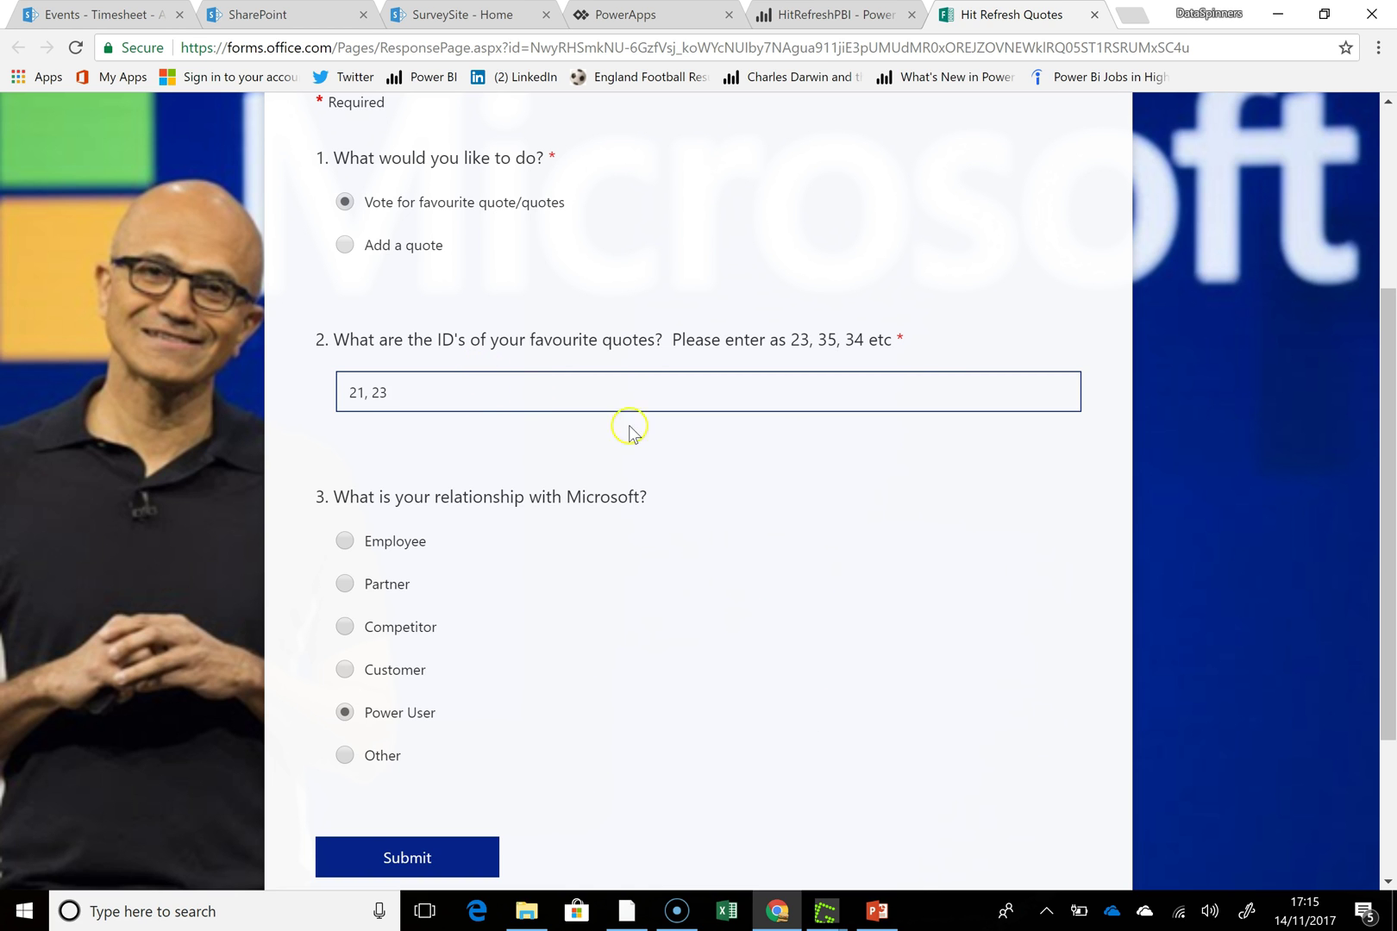
- Submit the completed voting form
scroll(623, 426, "up", 1)
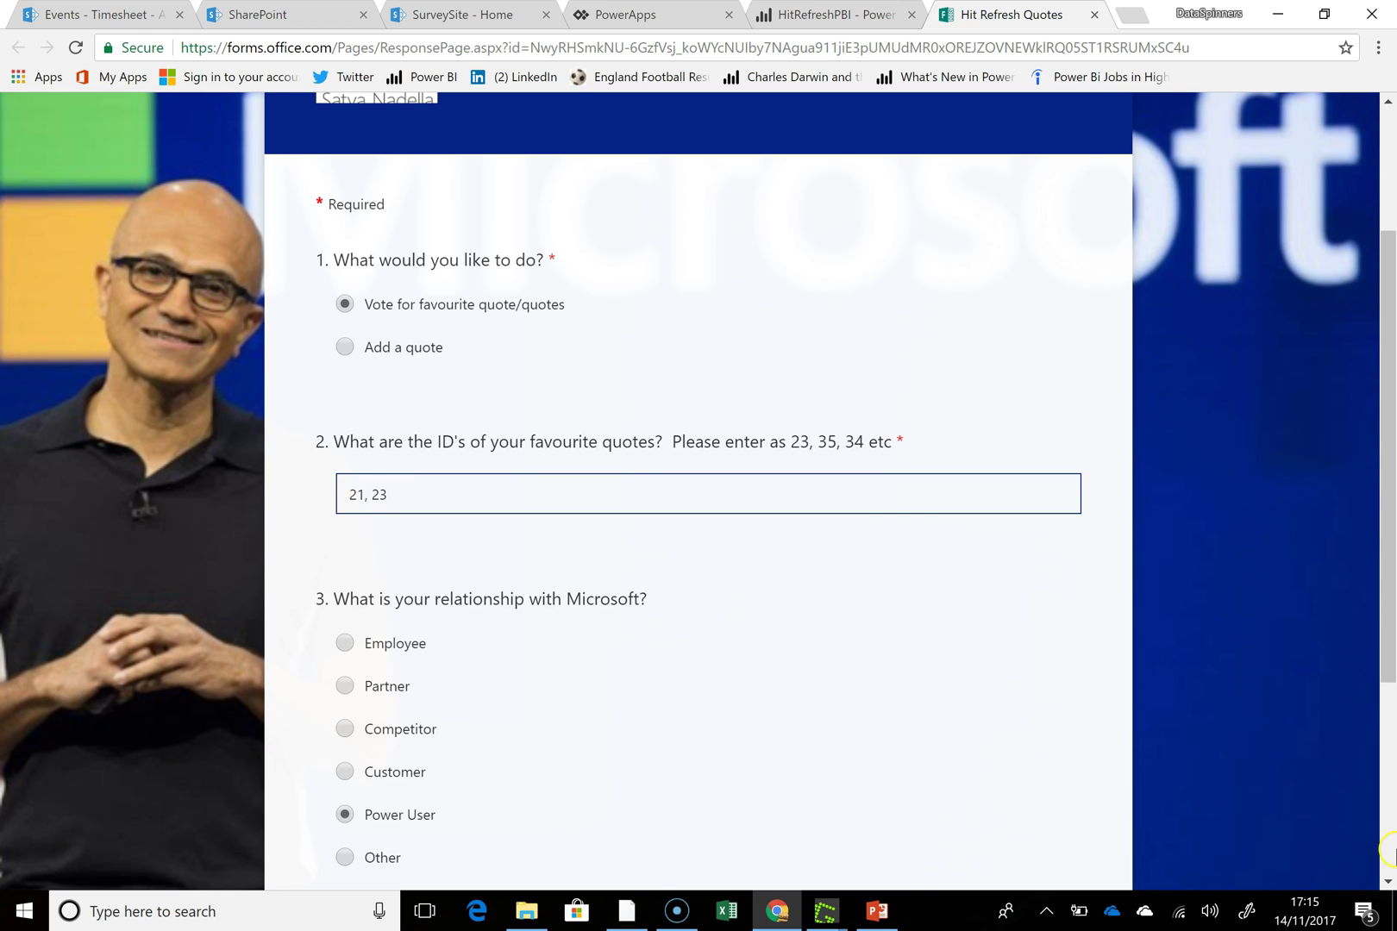
scroll(1384, 815, "down", 4)
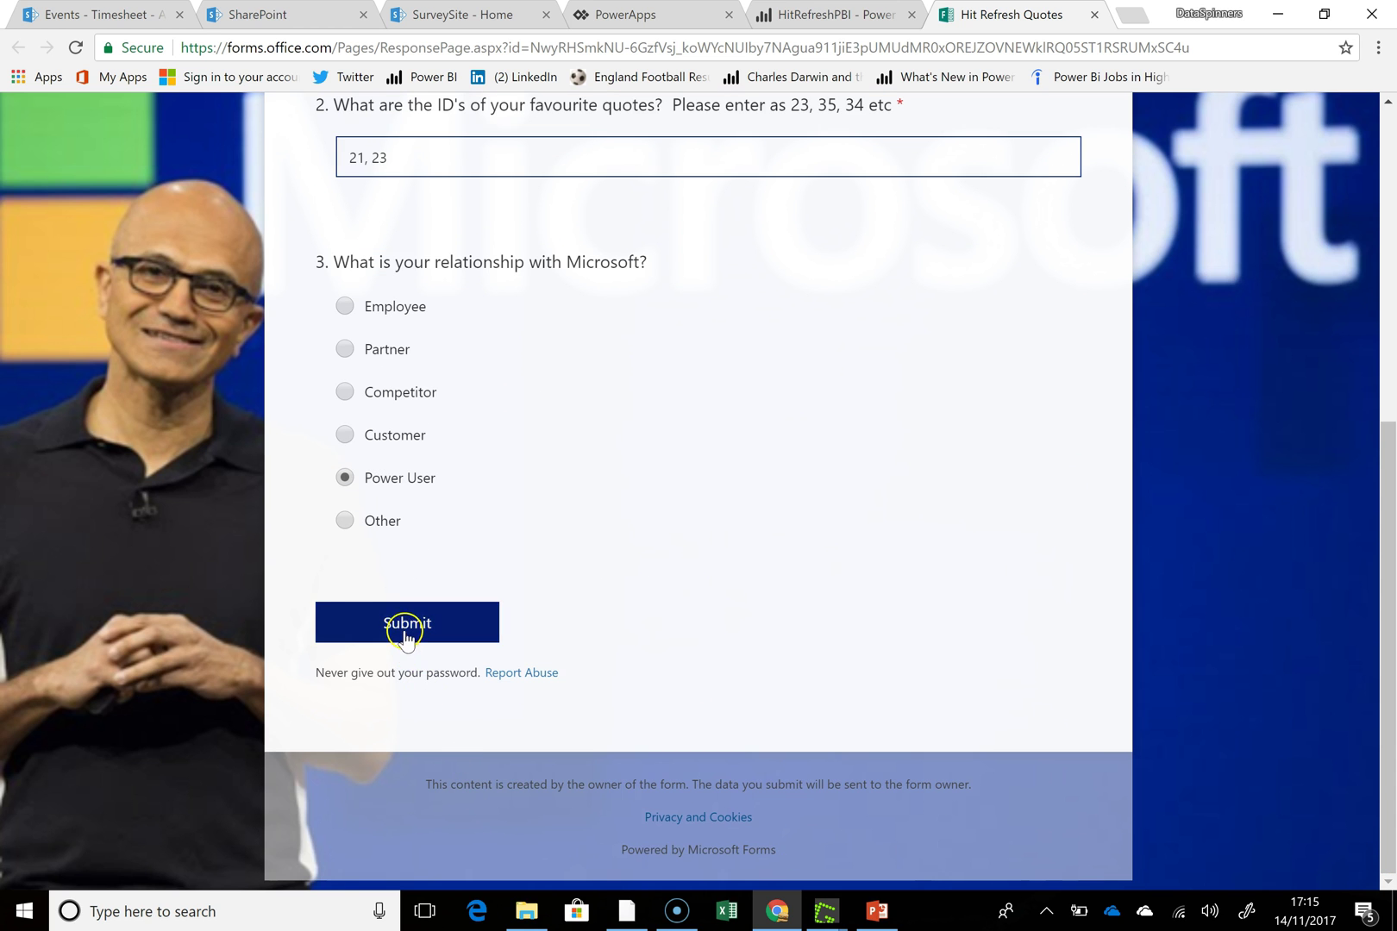
left_click(398, 630)
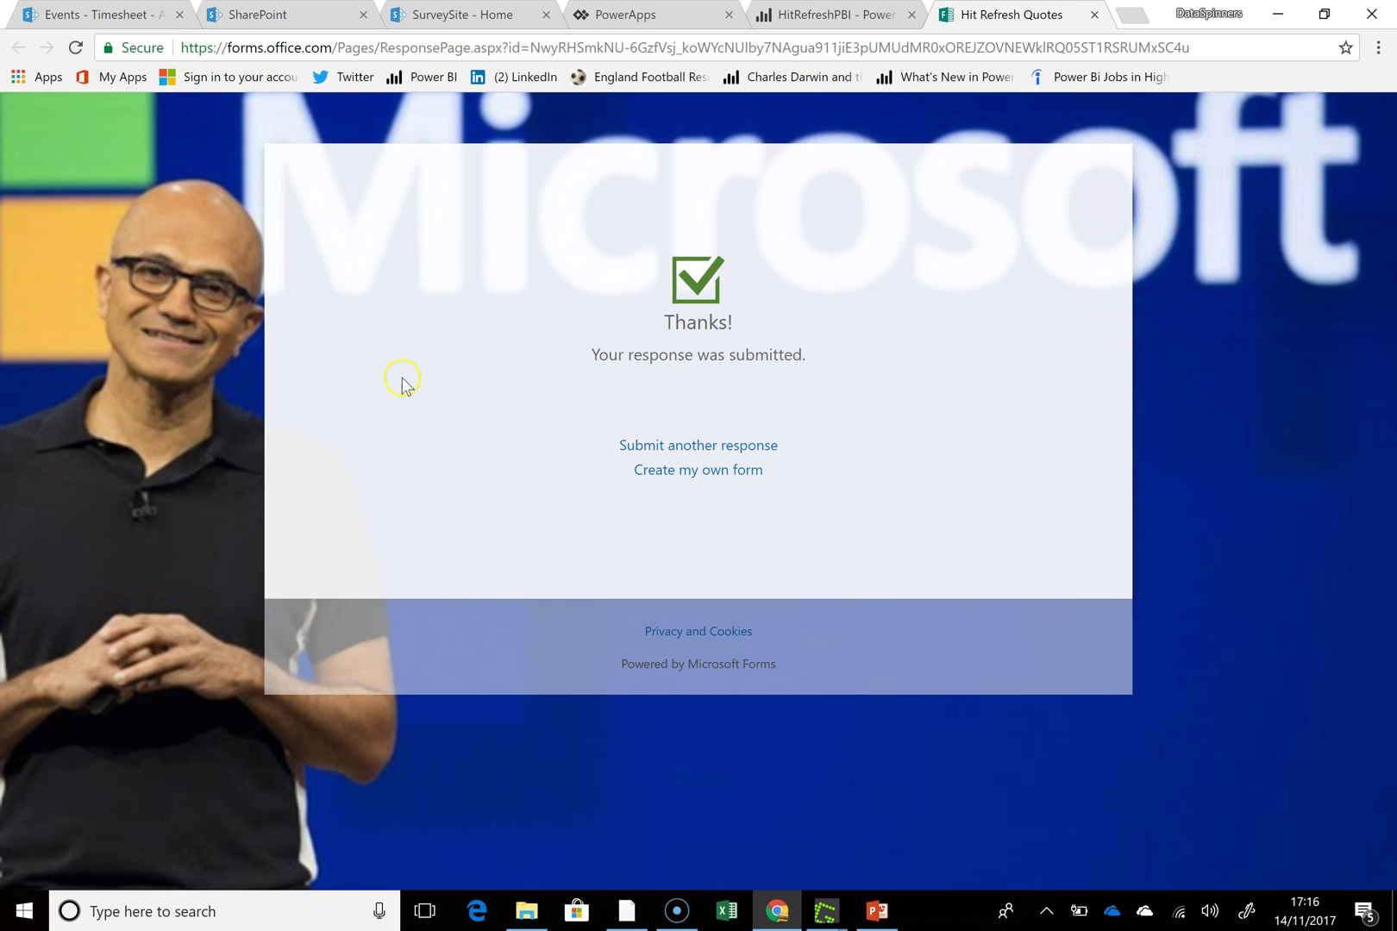
- Switch to the SurveySite SharePoint site and view the submitted vote on the Hit Refresh List page
left_click(429, 17)
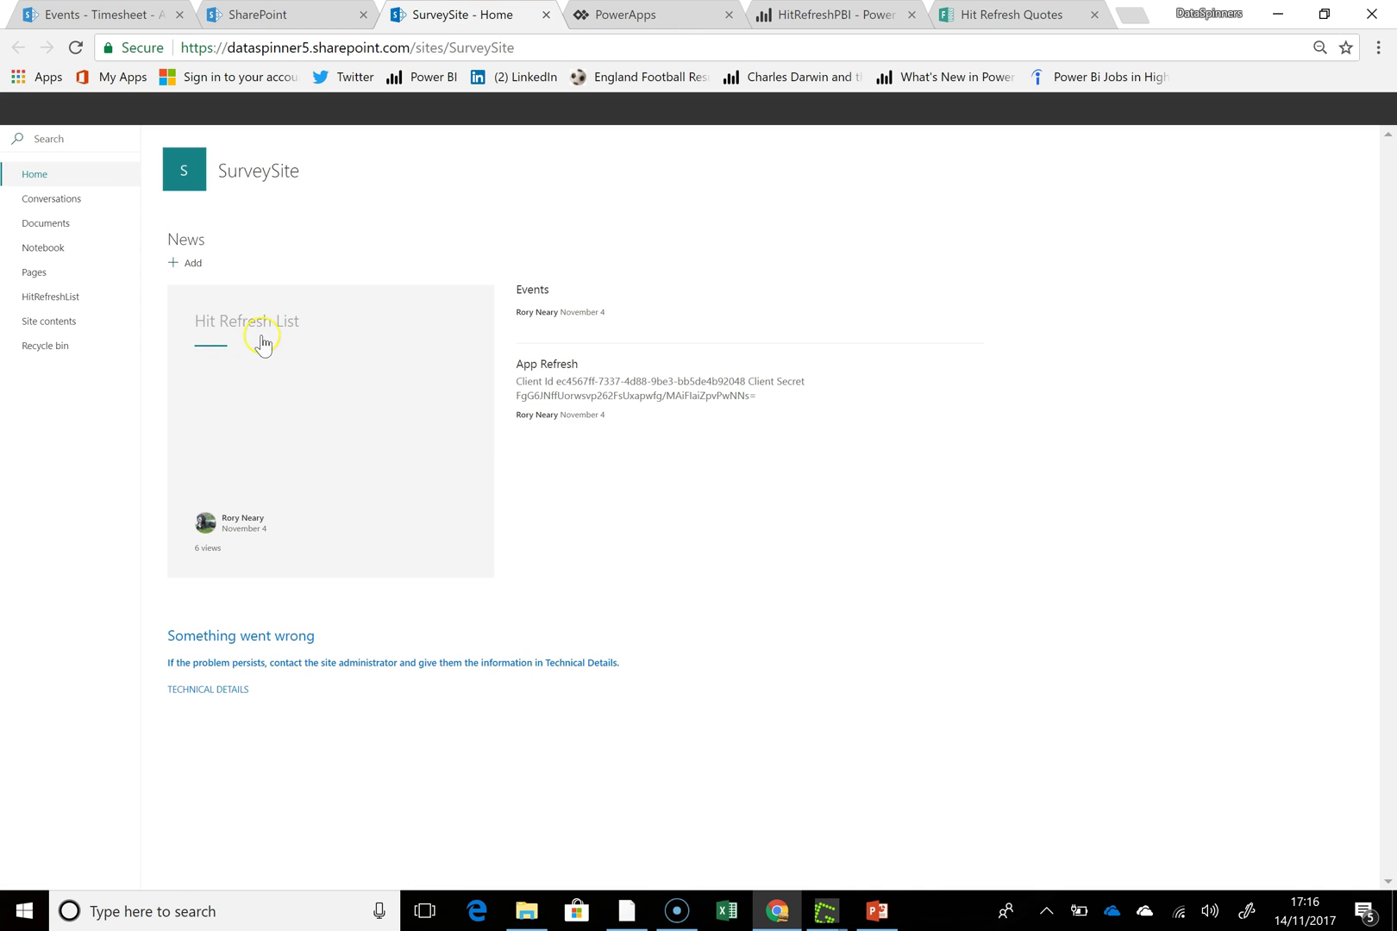
left_click(258, 332)
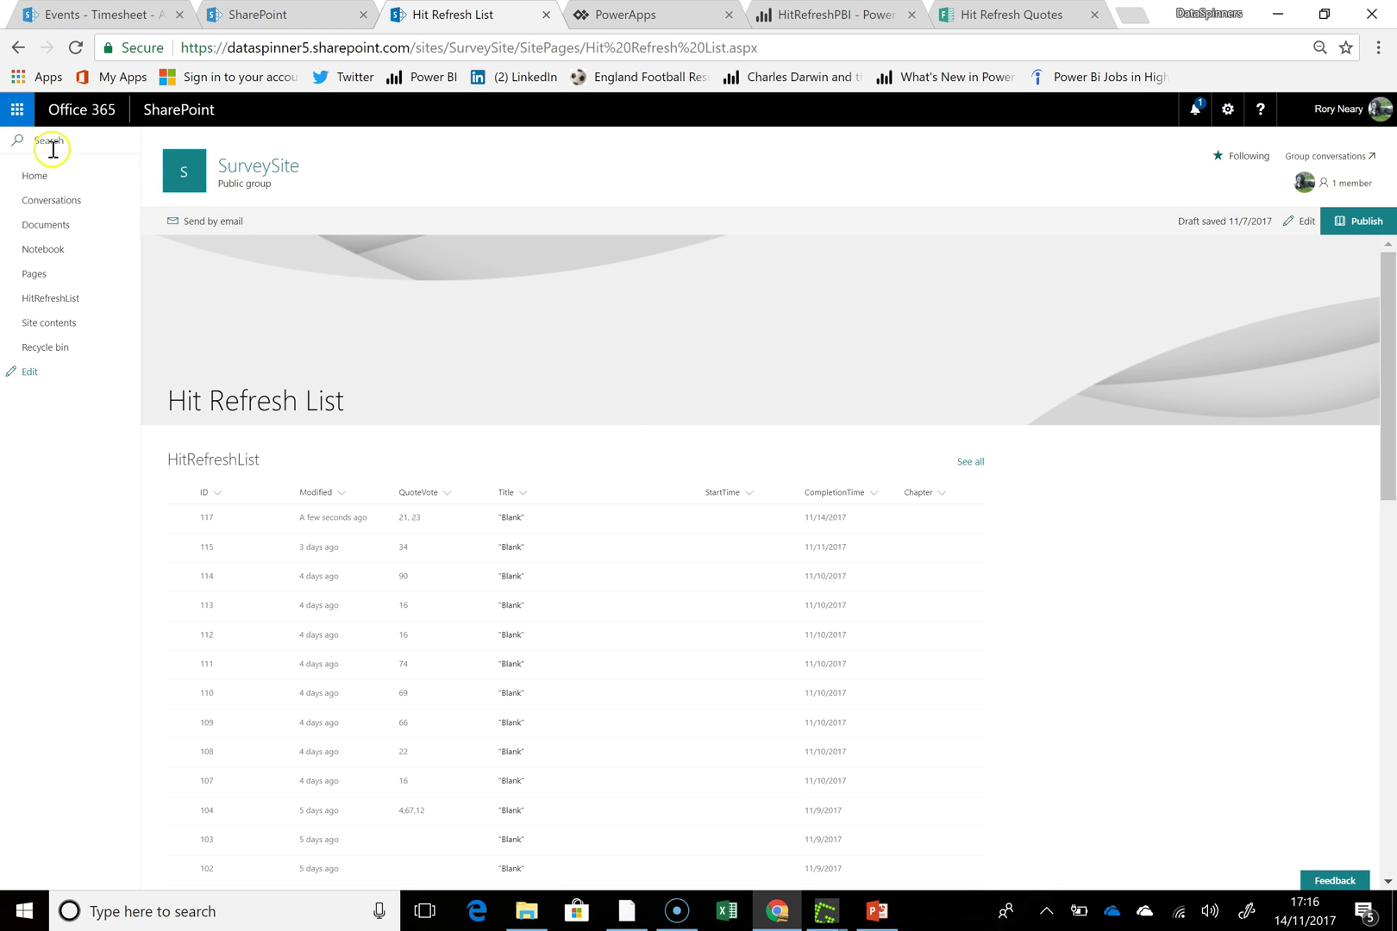
- Find Flow among all Office 365 apps and open the Hit Refresh Survey Responses in SharePoint flow for editing
left_click(17, 113)
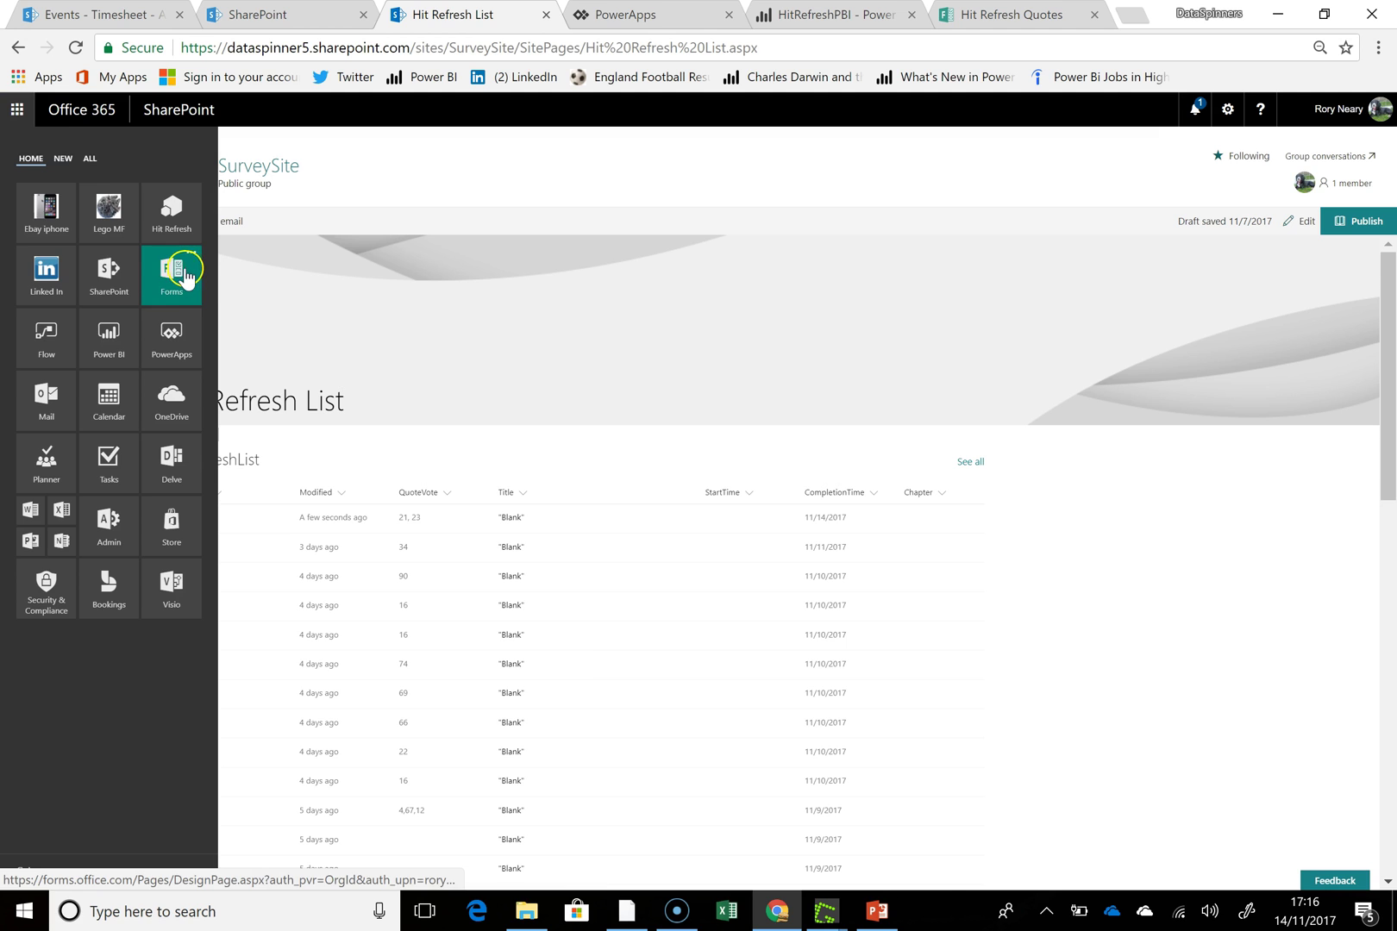
left_click(88, 160)
left_click(92, 199)
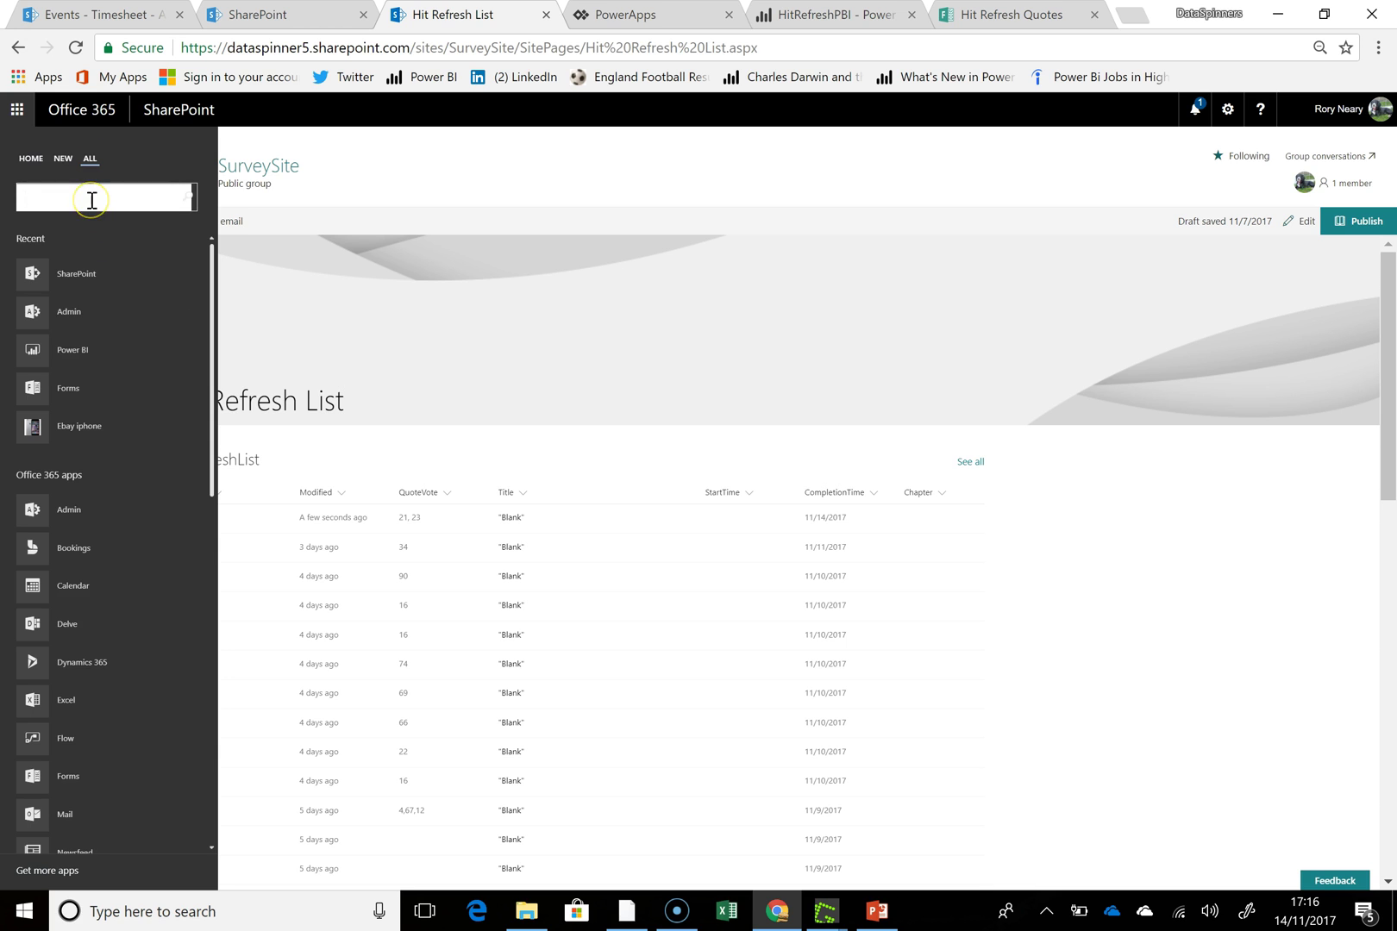
type("flow")
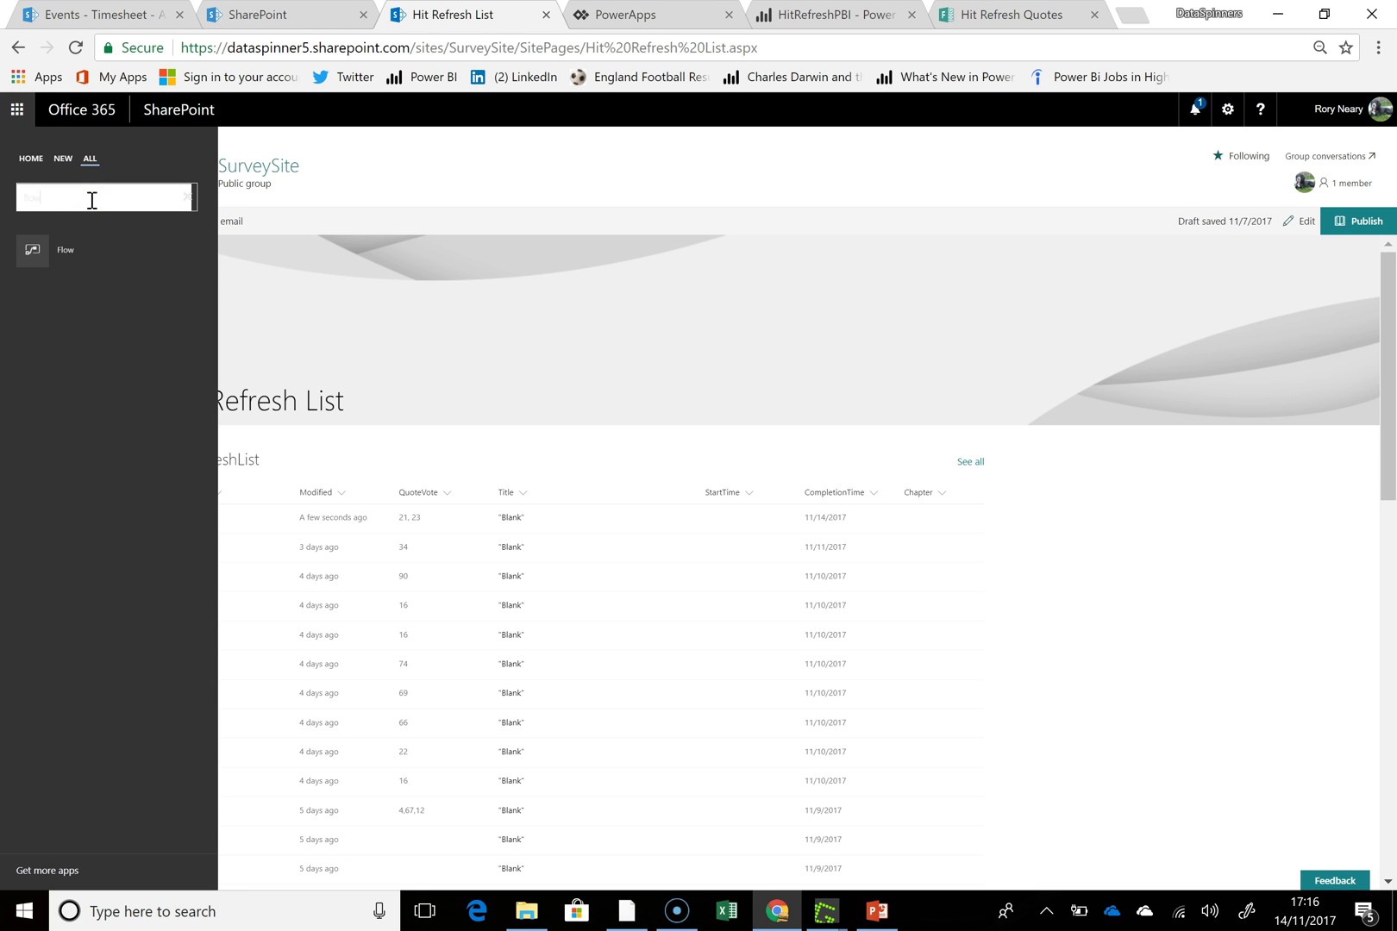
left_click(39, 254)
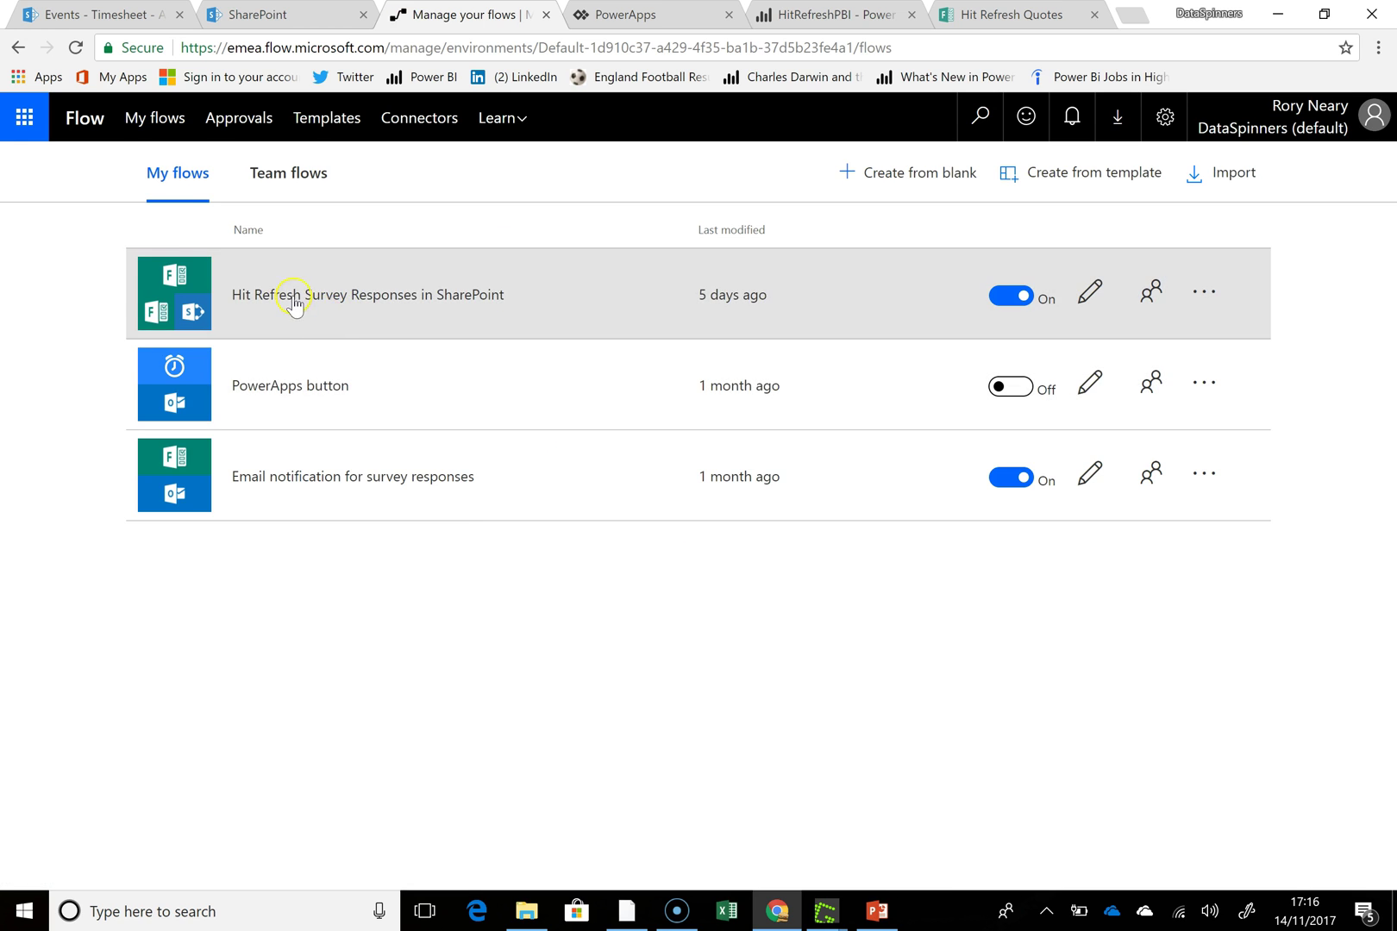
left_click(1088, 294)
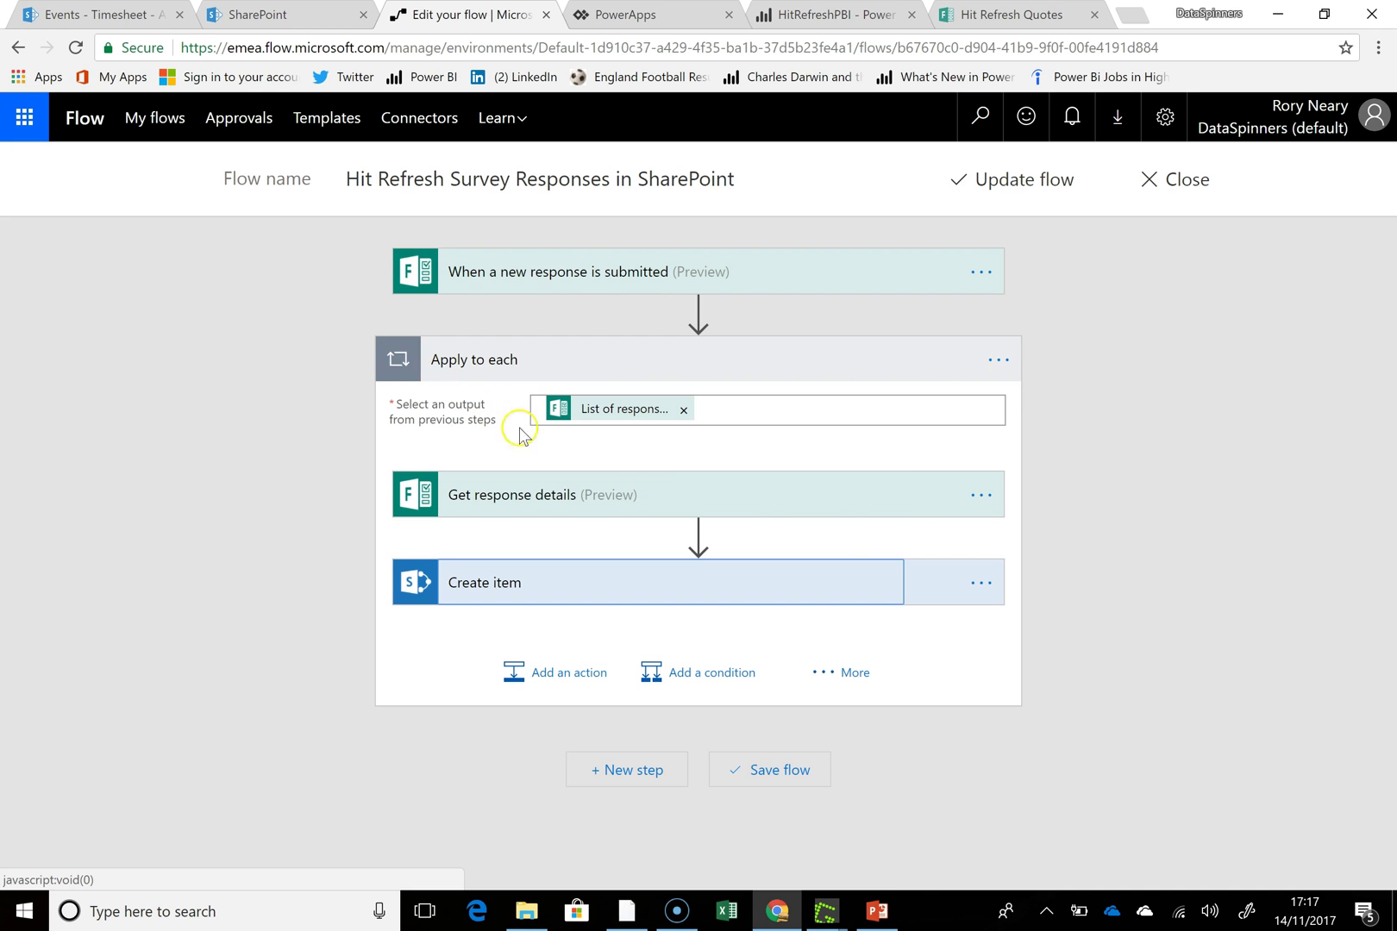
- Inspect the form and response settings of the flow's Get response details action, then collapse it
left_click(744, 601)
left_click(754, 508)
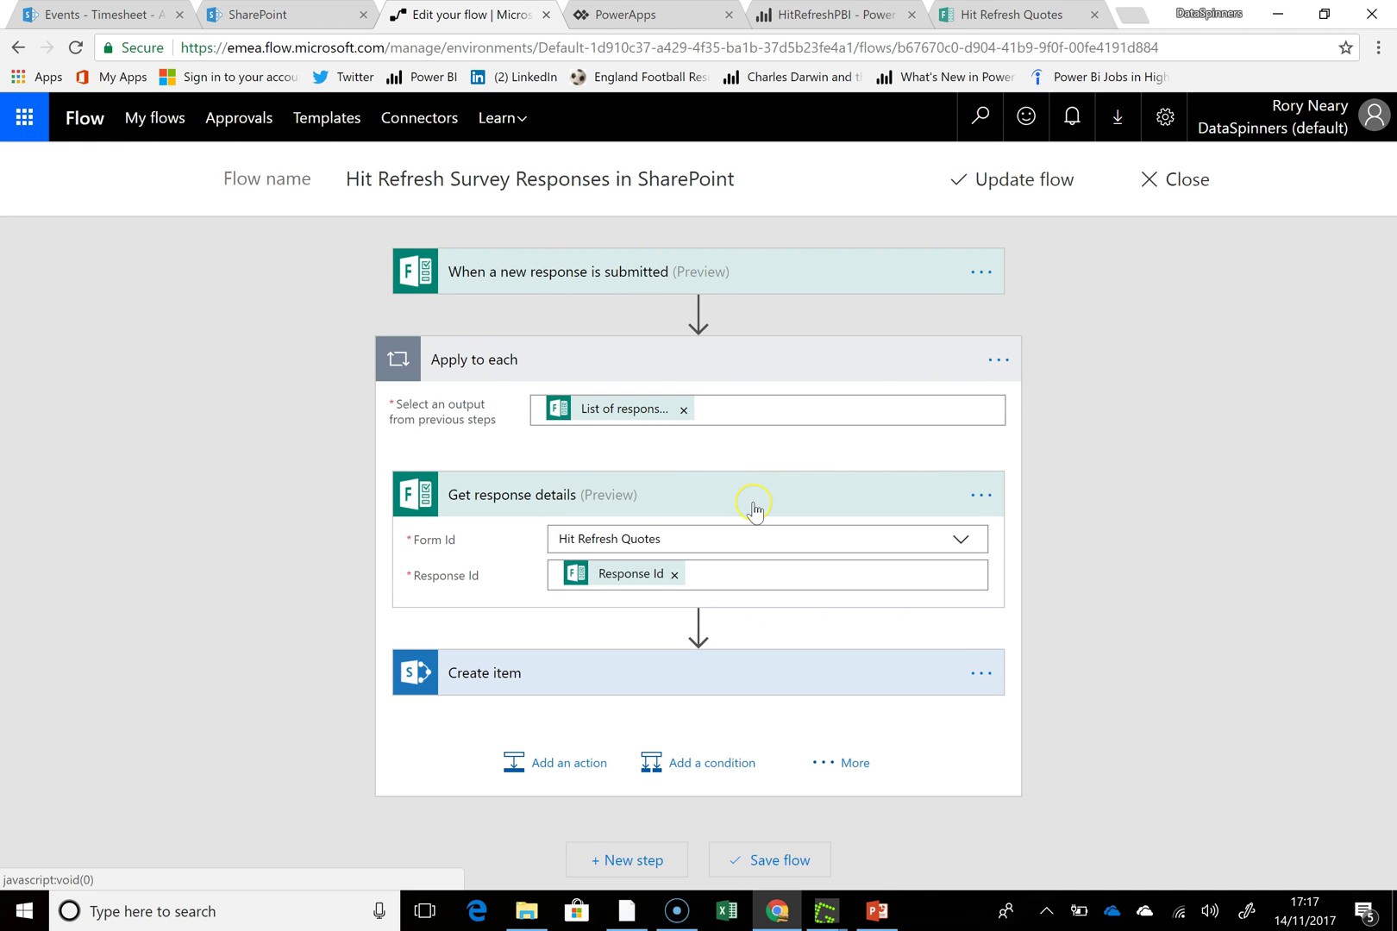
left_click(756, 504)
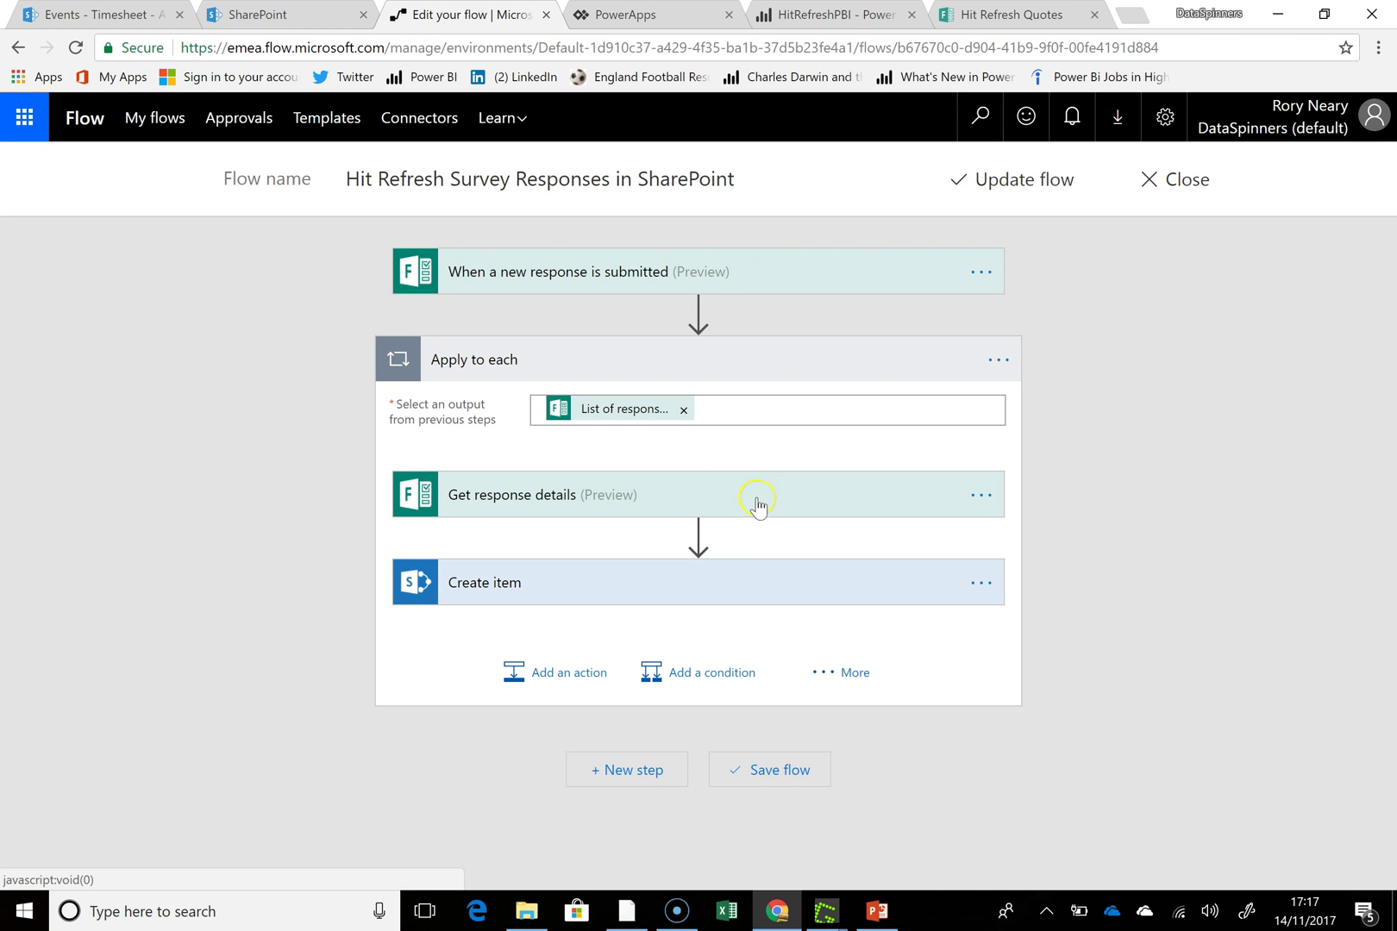
- Review how the Create item action maps form answers to the HitRefreshList columns, including the QuoteVote field
left_click(744, 591)
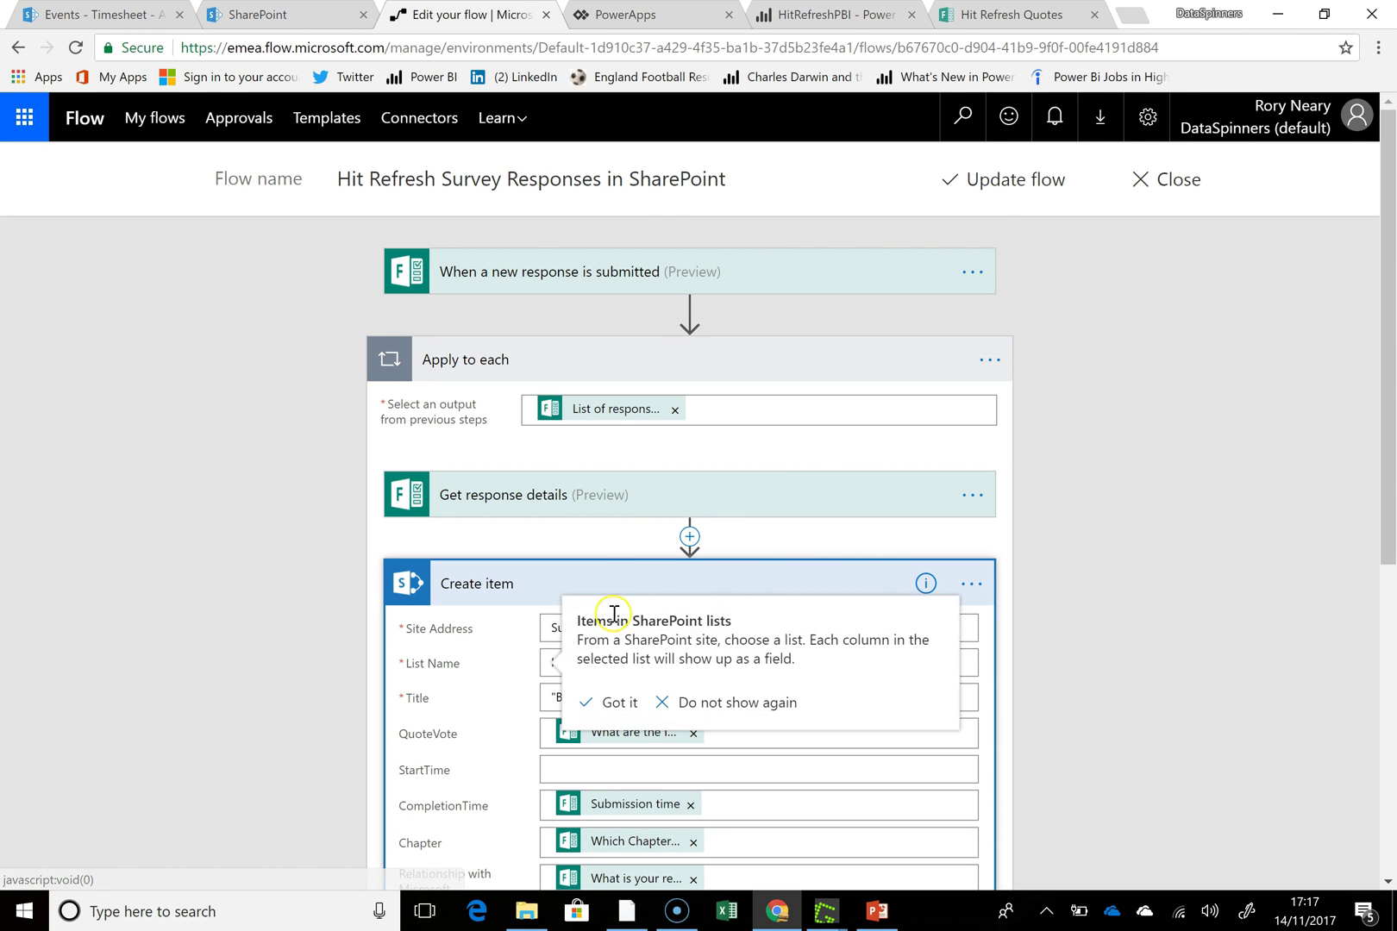
left_click(1183, 539)
scroll(1183, 541, "down", 2)
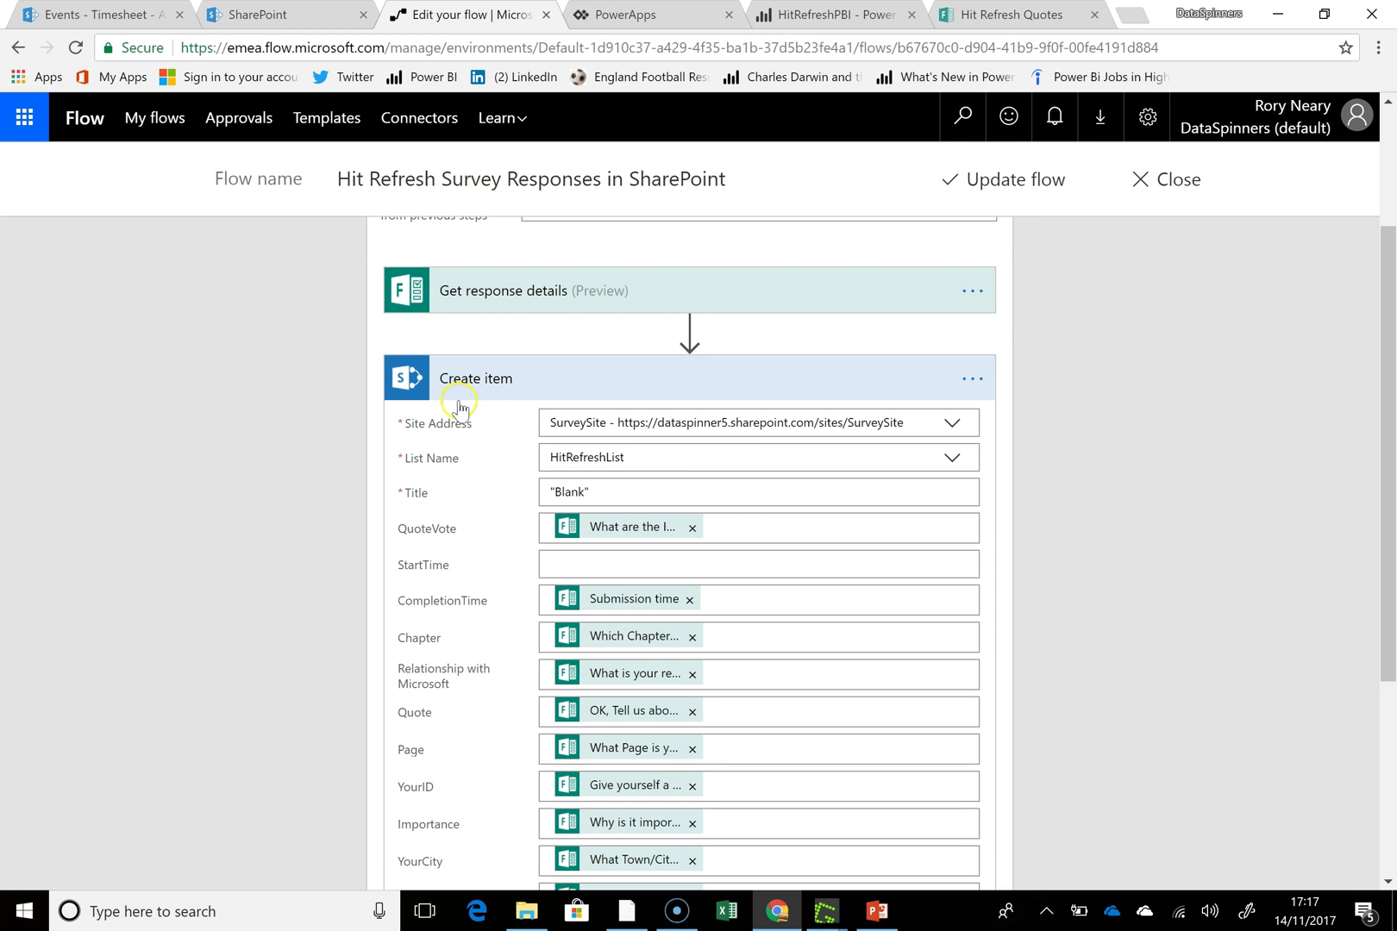
left_click(761, 528)
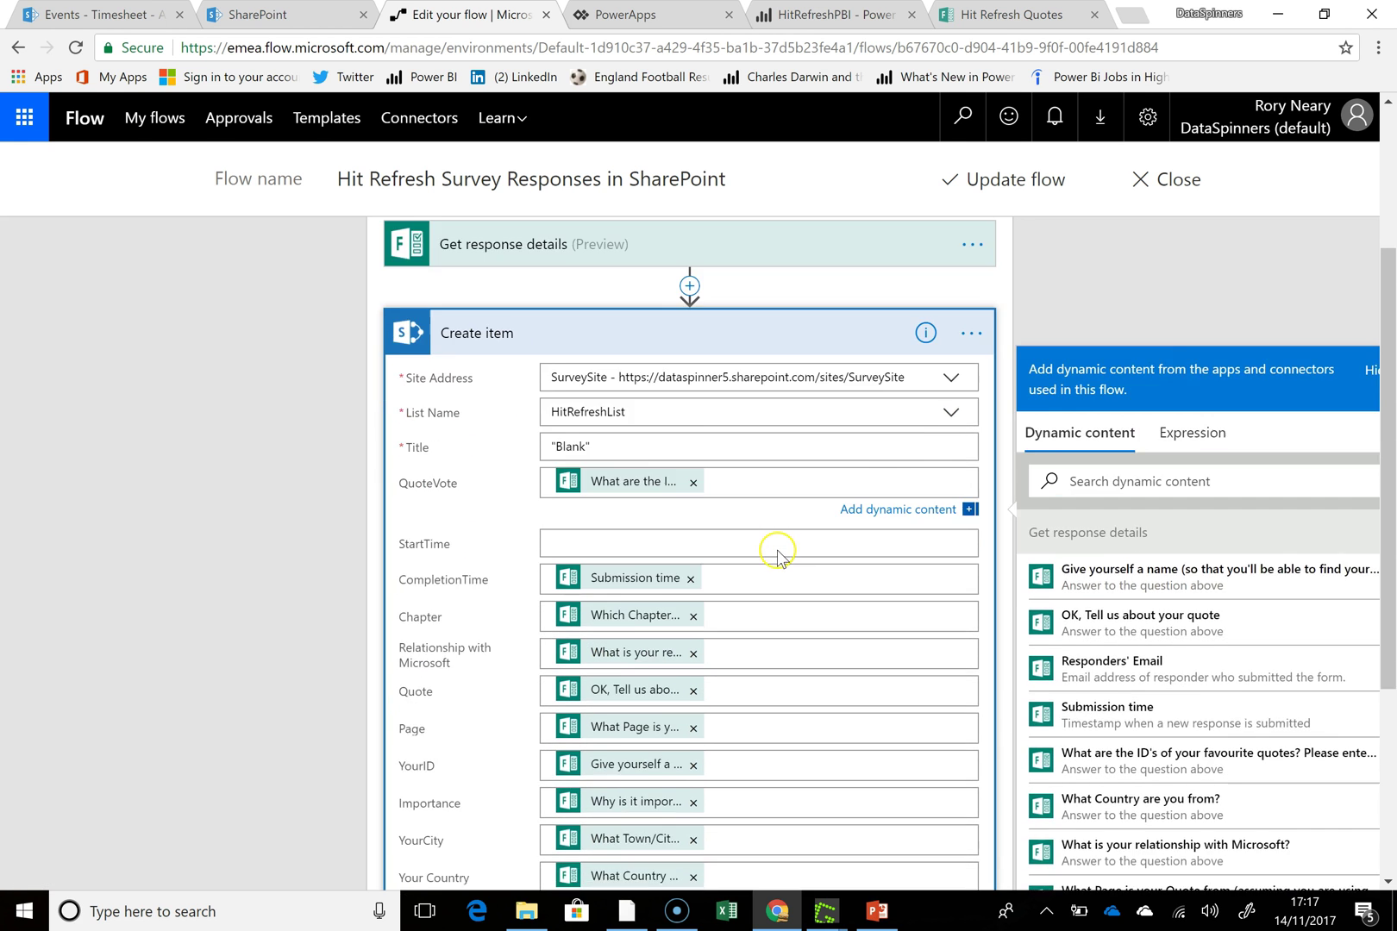
scroll(776, 552, "up", 1)
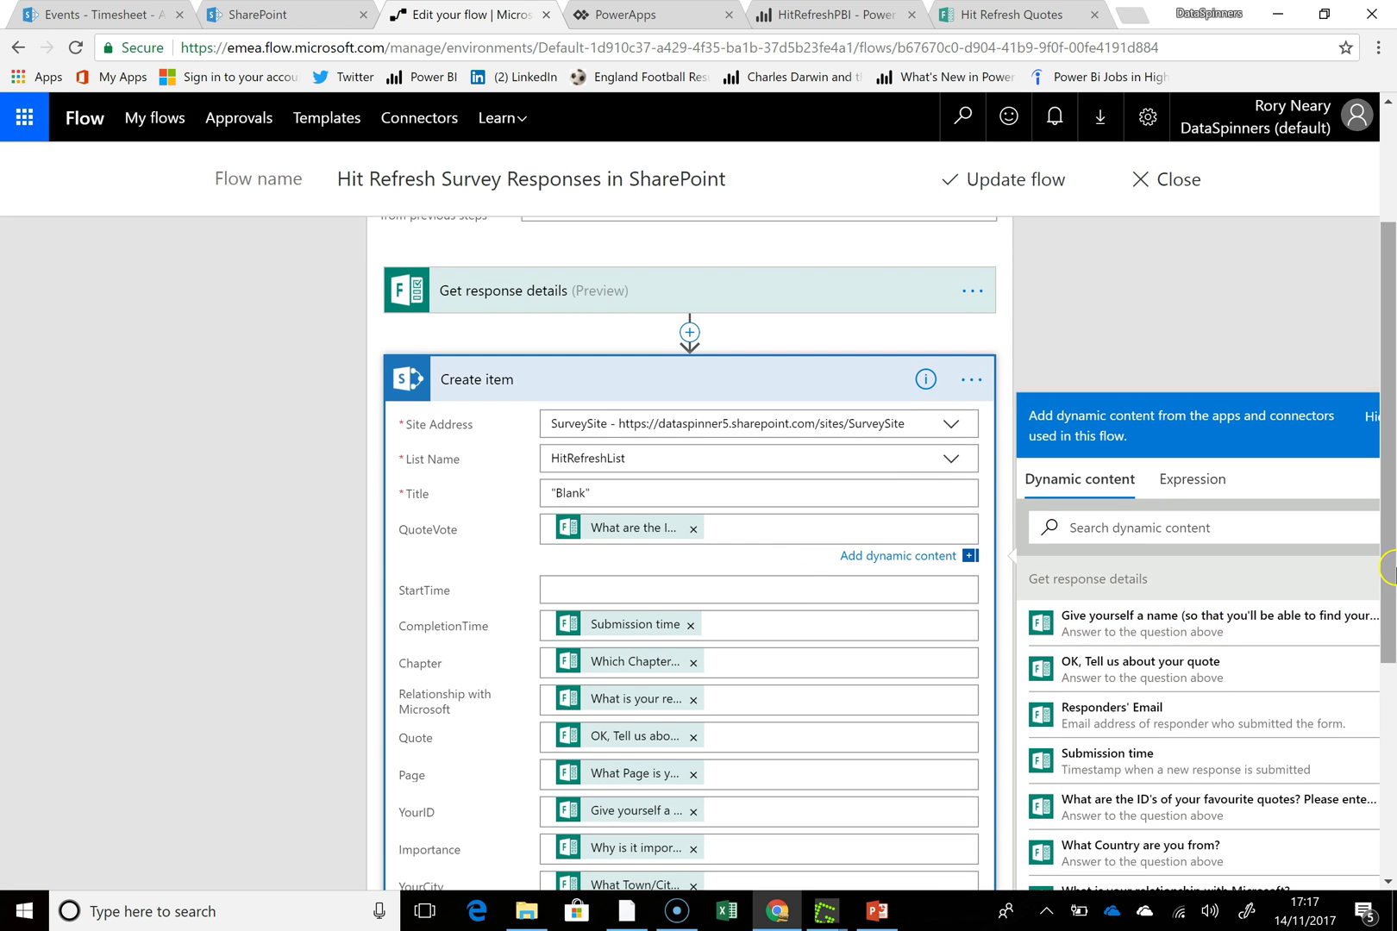
left_click_drag(1388, 560, 1382, 609)
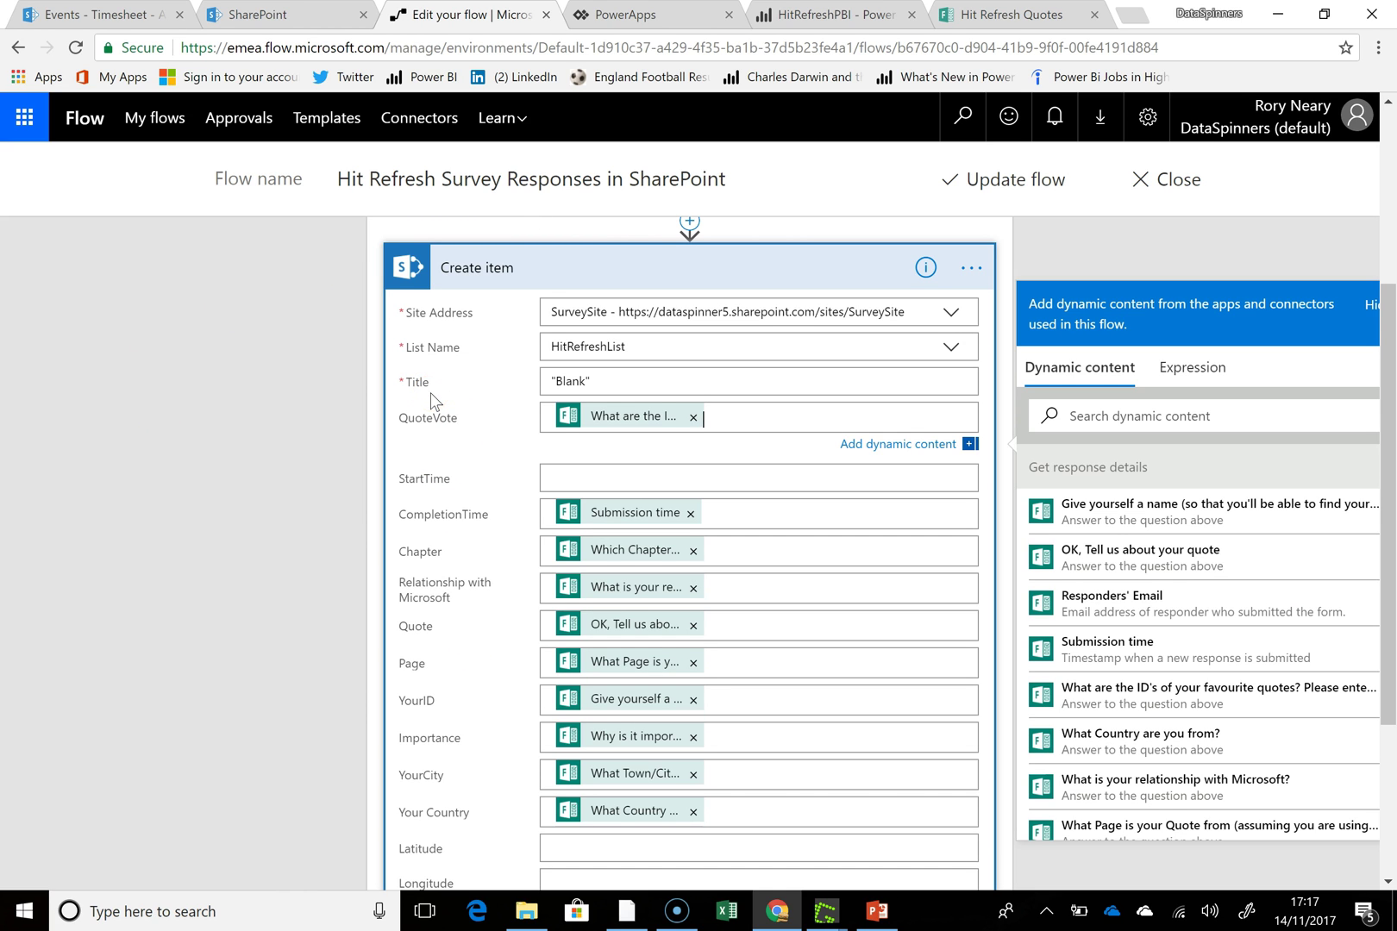
left_click(274, 458)
- Start another response in the Hit Refresh Quotes form and choose to add a quote
left_click(1007, 22)
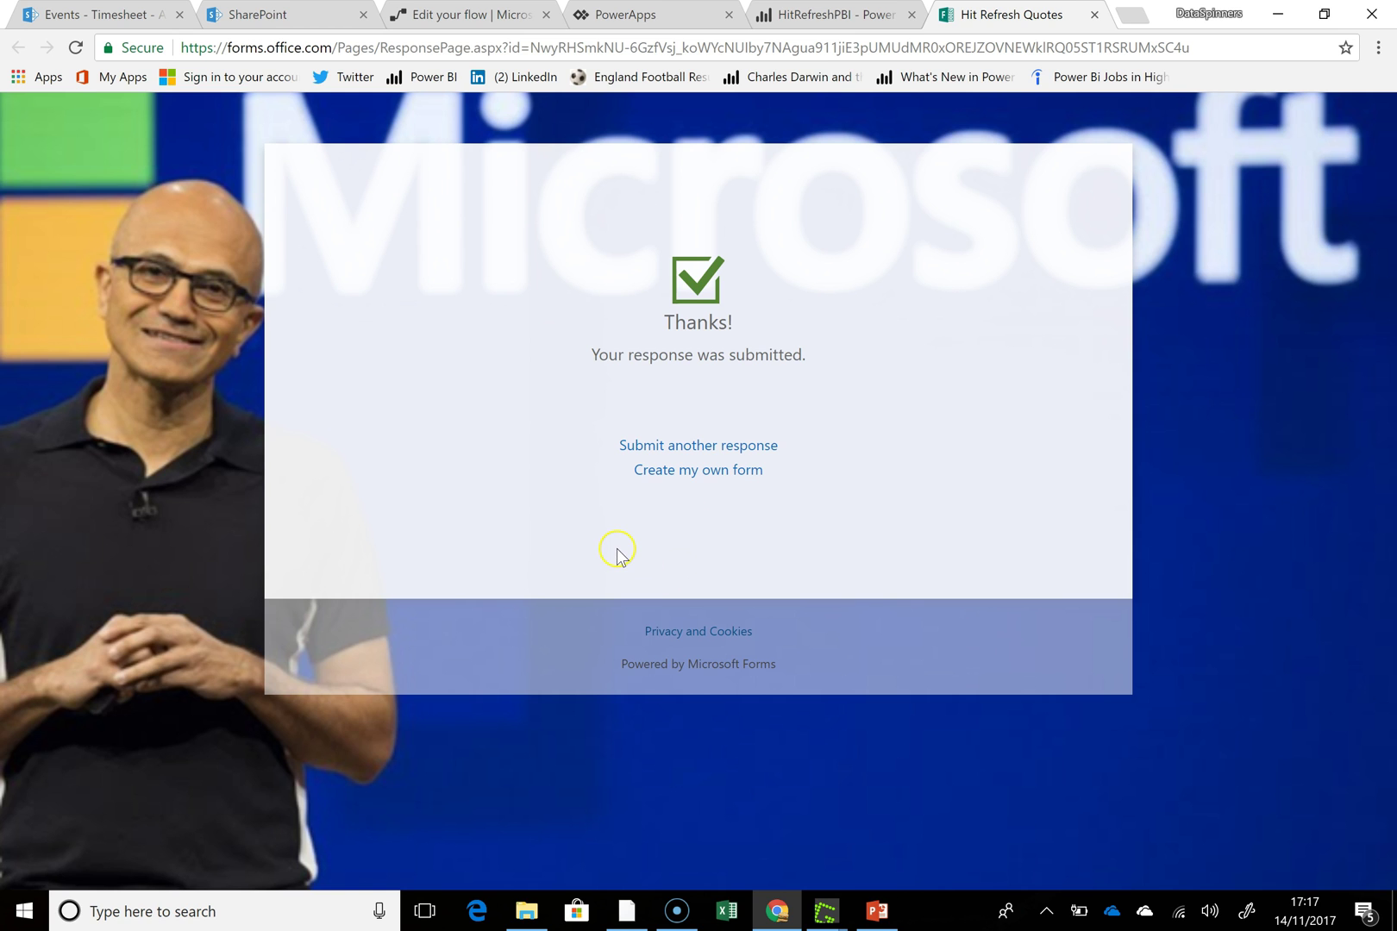
left_click(700, 448)
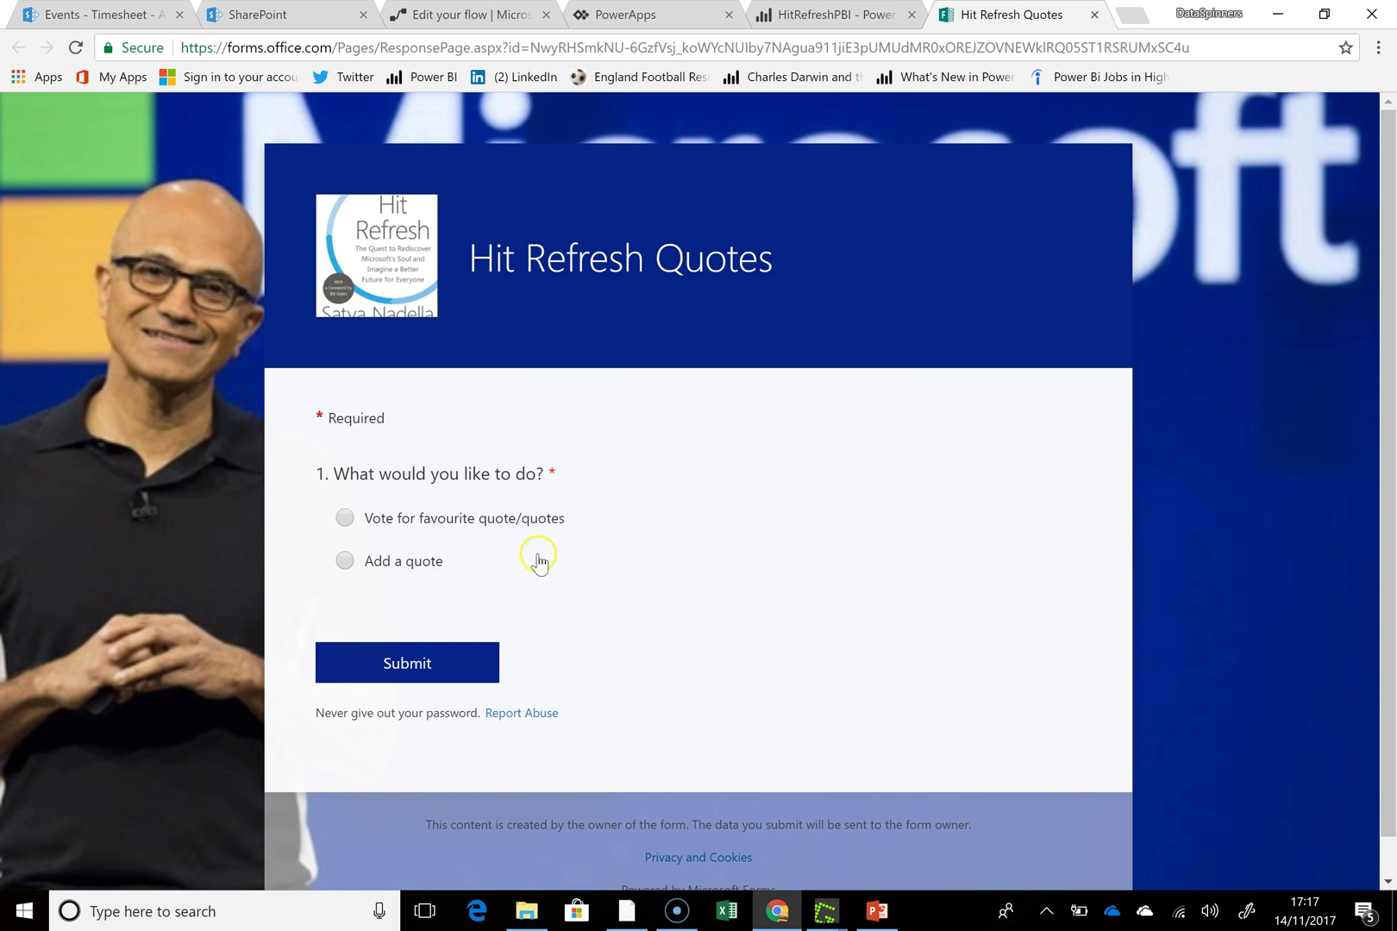
left_click(345, 562)
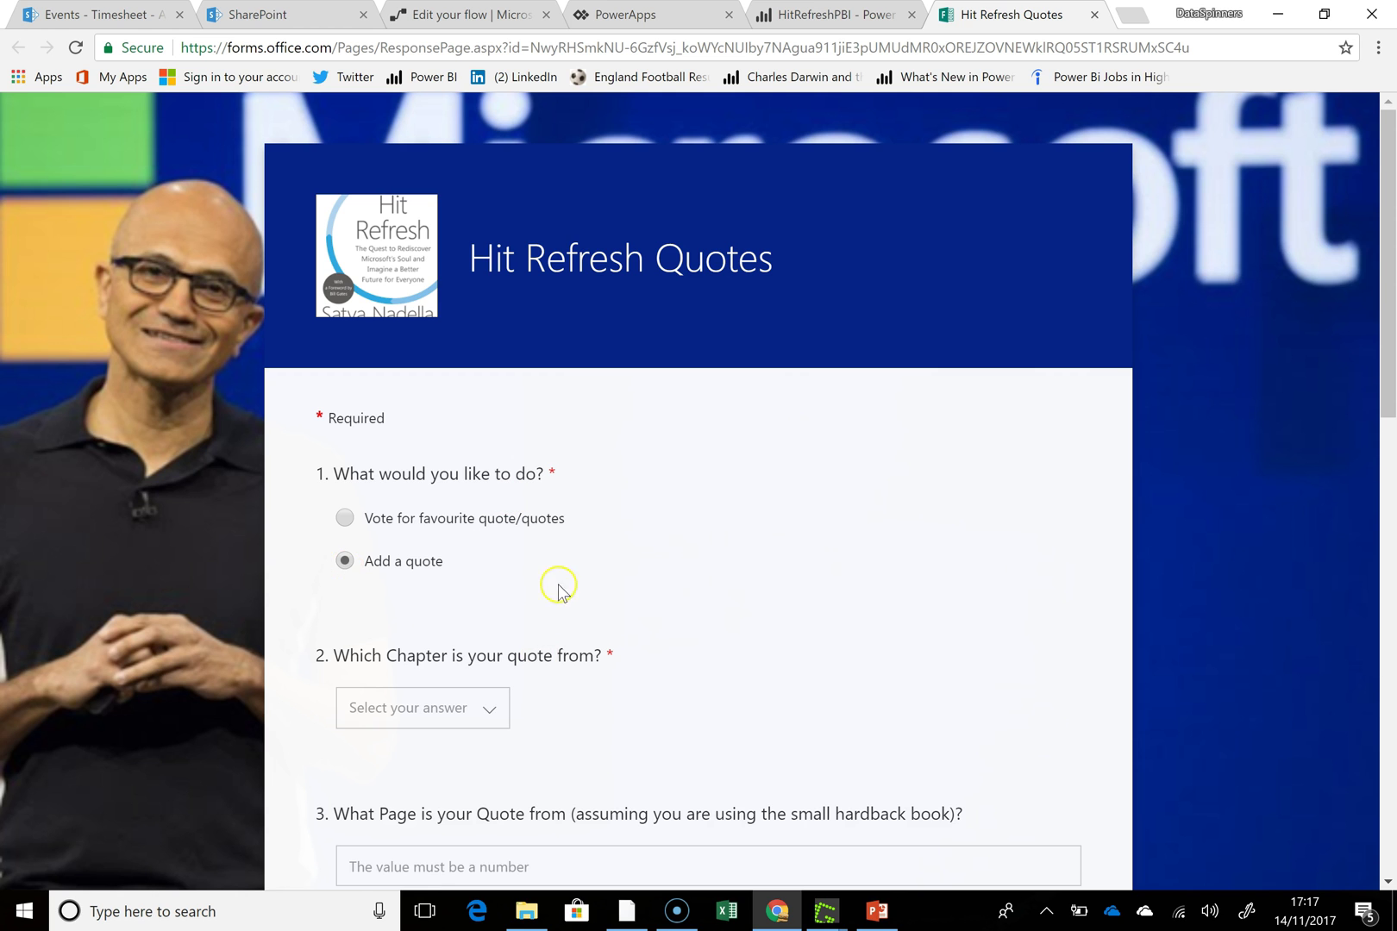
- Set the quote's chapter to Chapter 7 The Trust Equation and its page to 78
left_click_drag(1385, 340, 1389, 530)
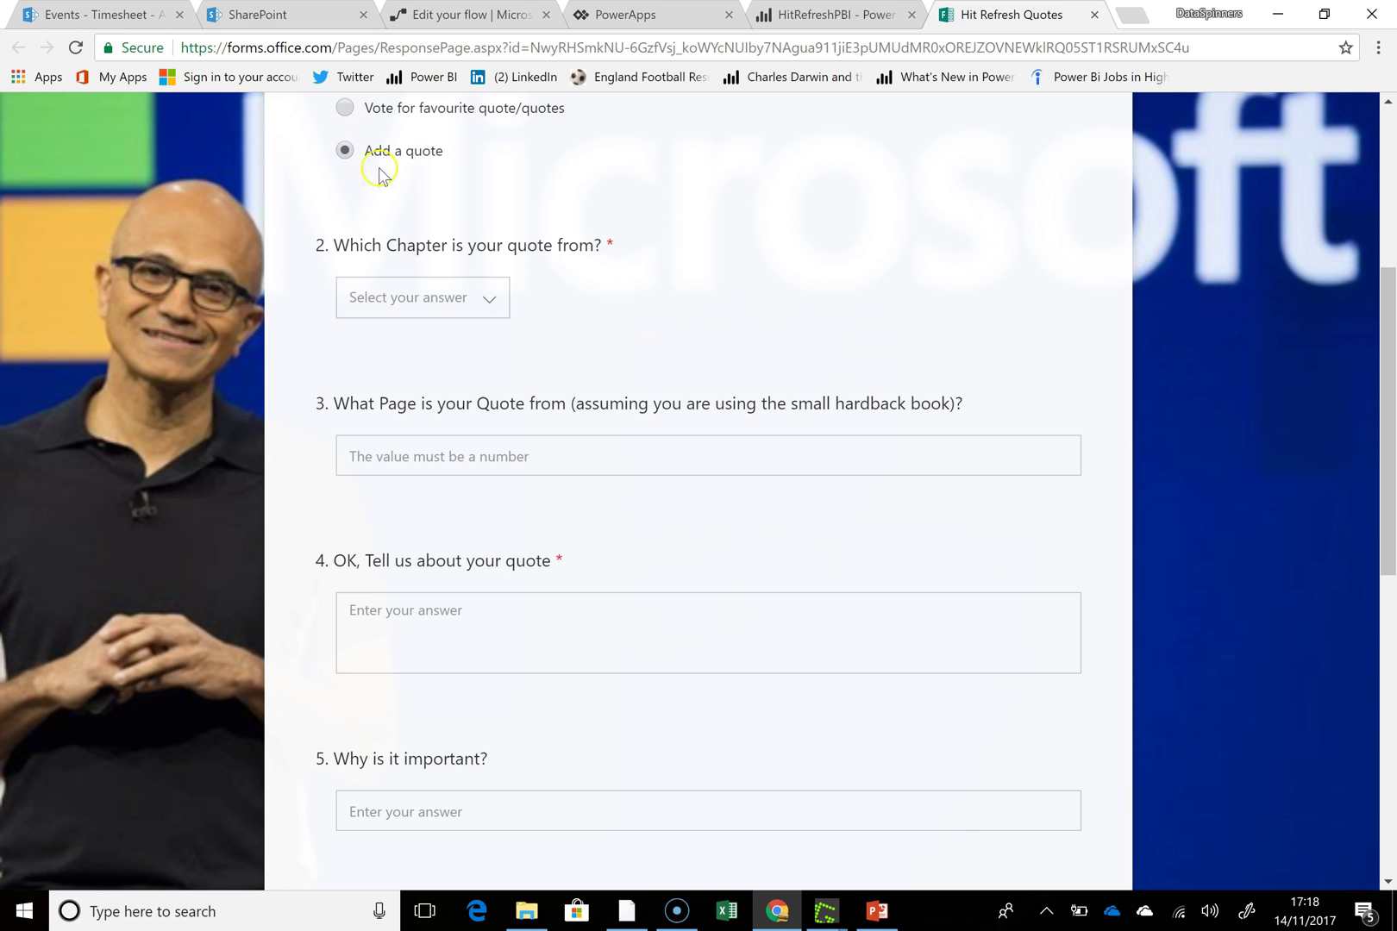
left_click_drag(407, 246, 452, 246)
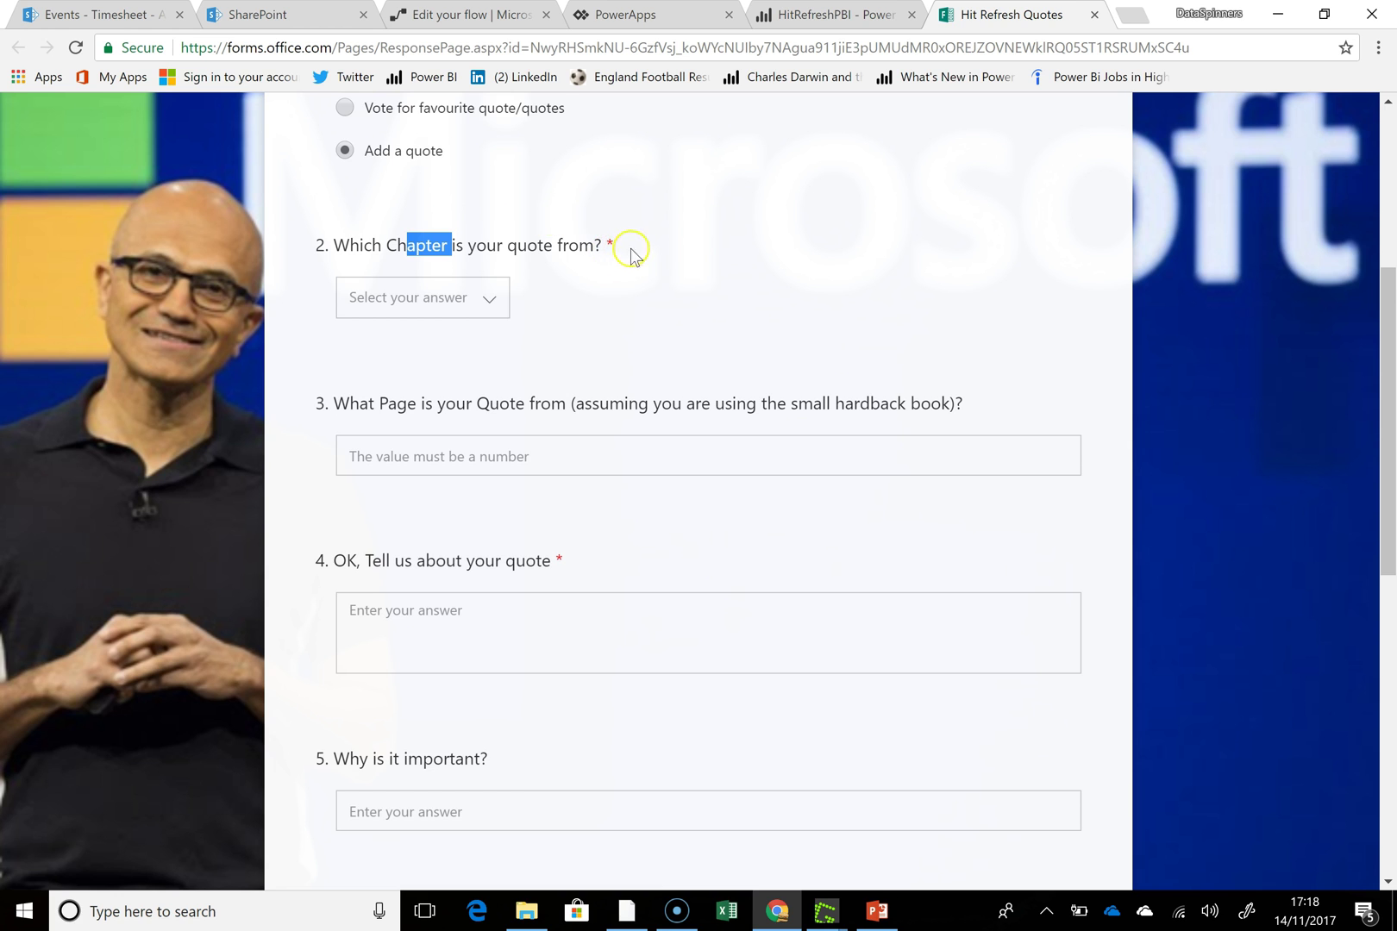
left_click(494, 301)
left_click(494, 301)
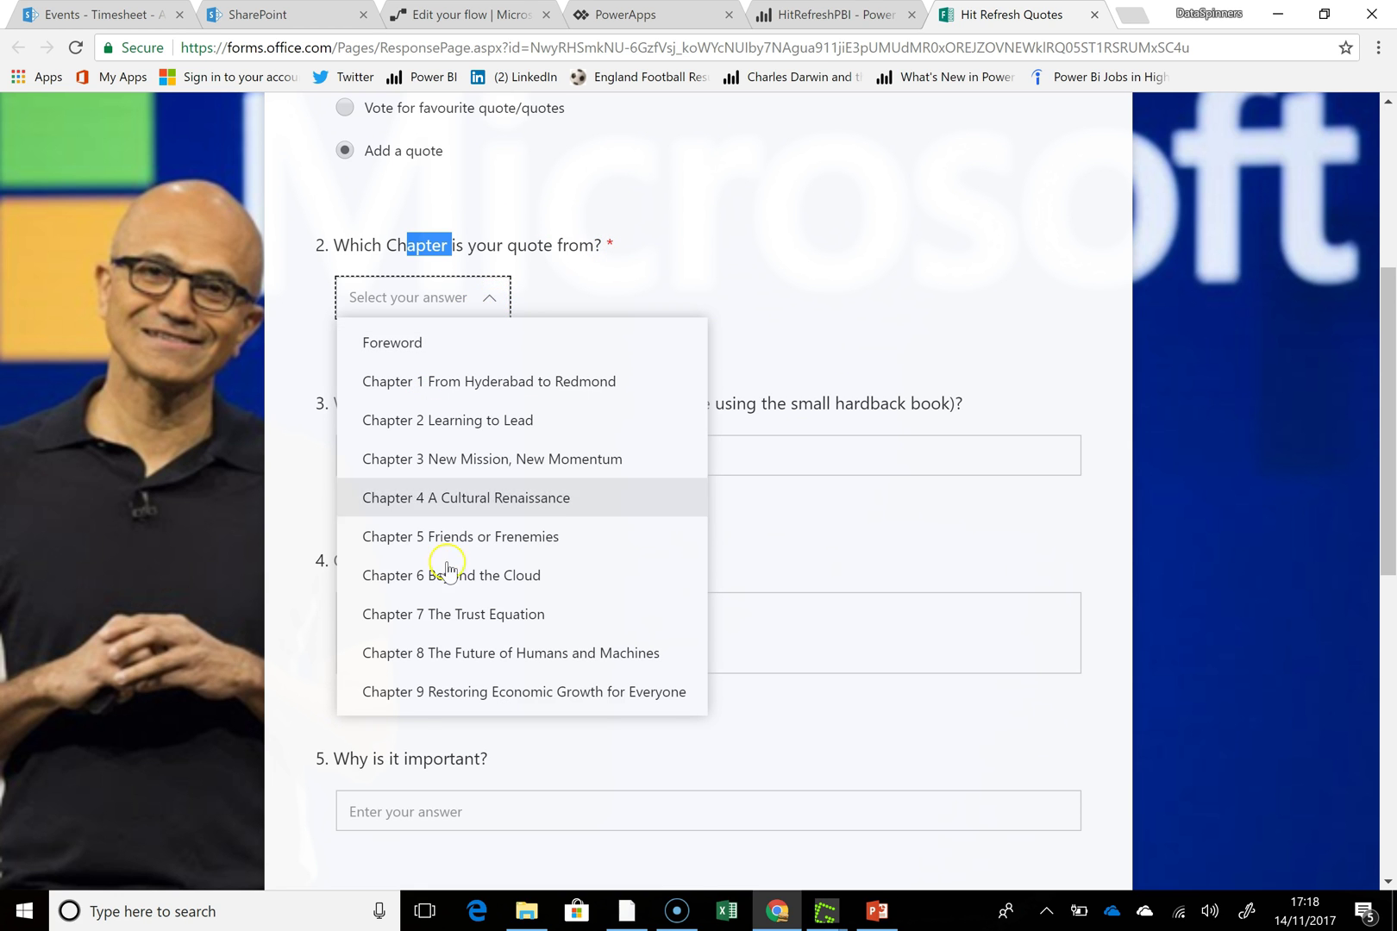
left_click(460, 616)
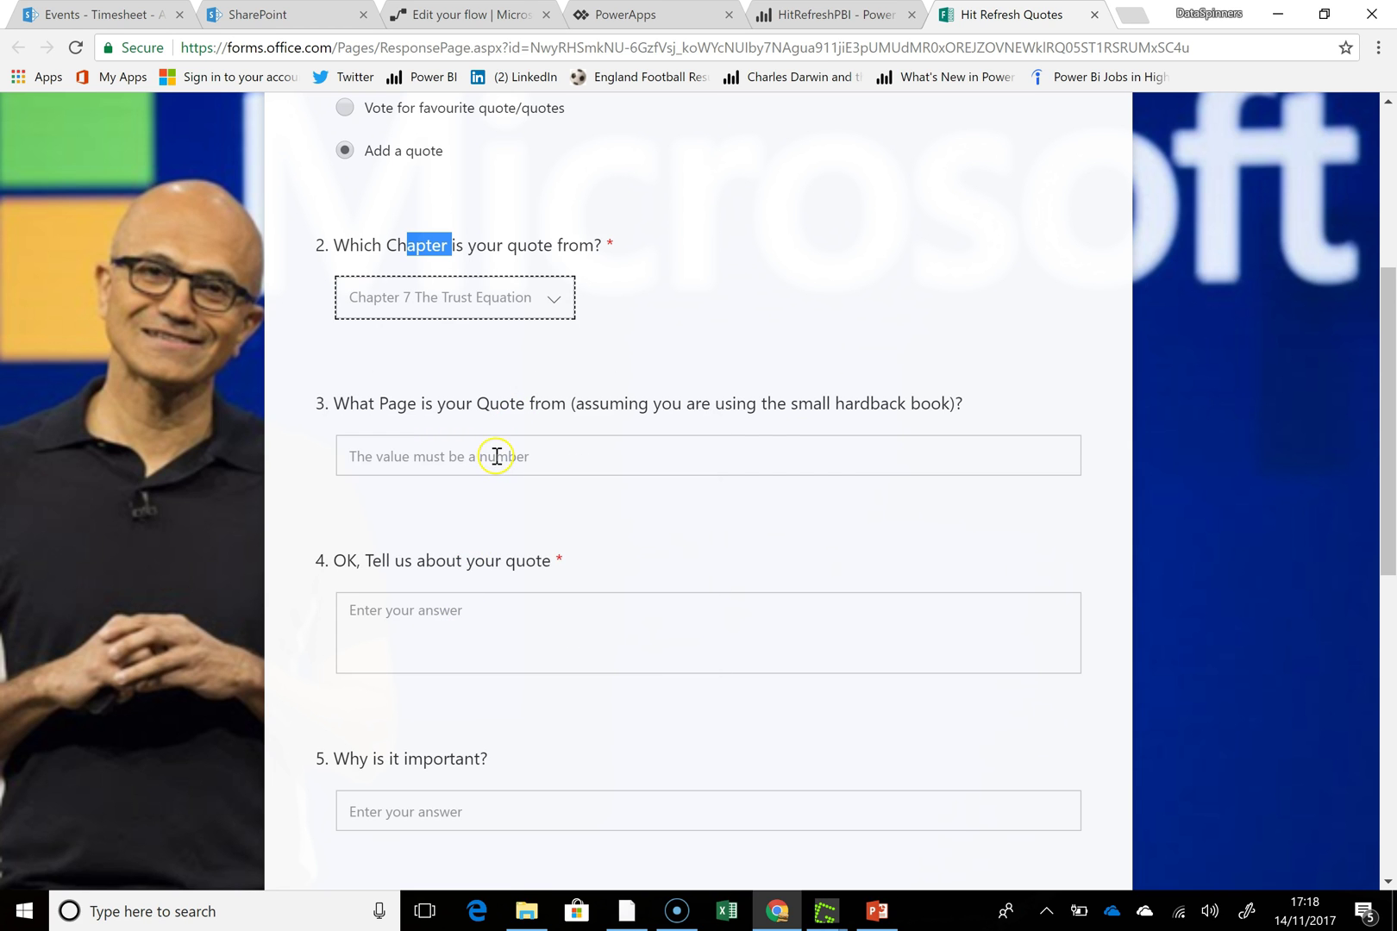
left_click(621, 465)
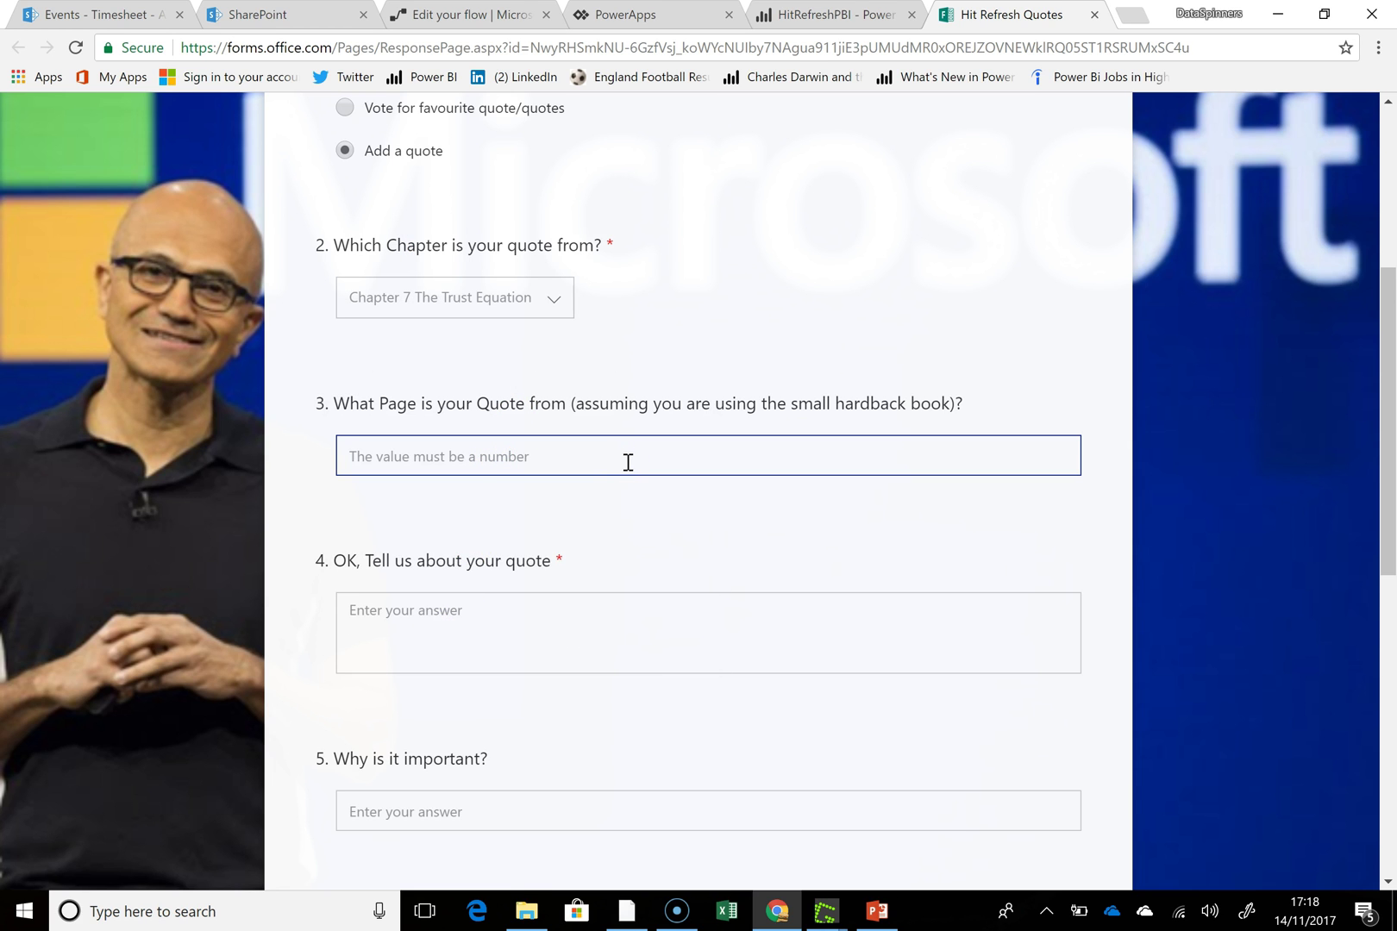
type("78")
scroll(468, 505, "up", 1)
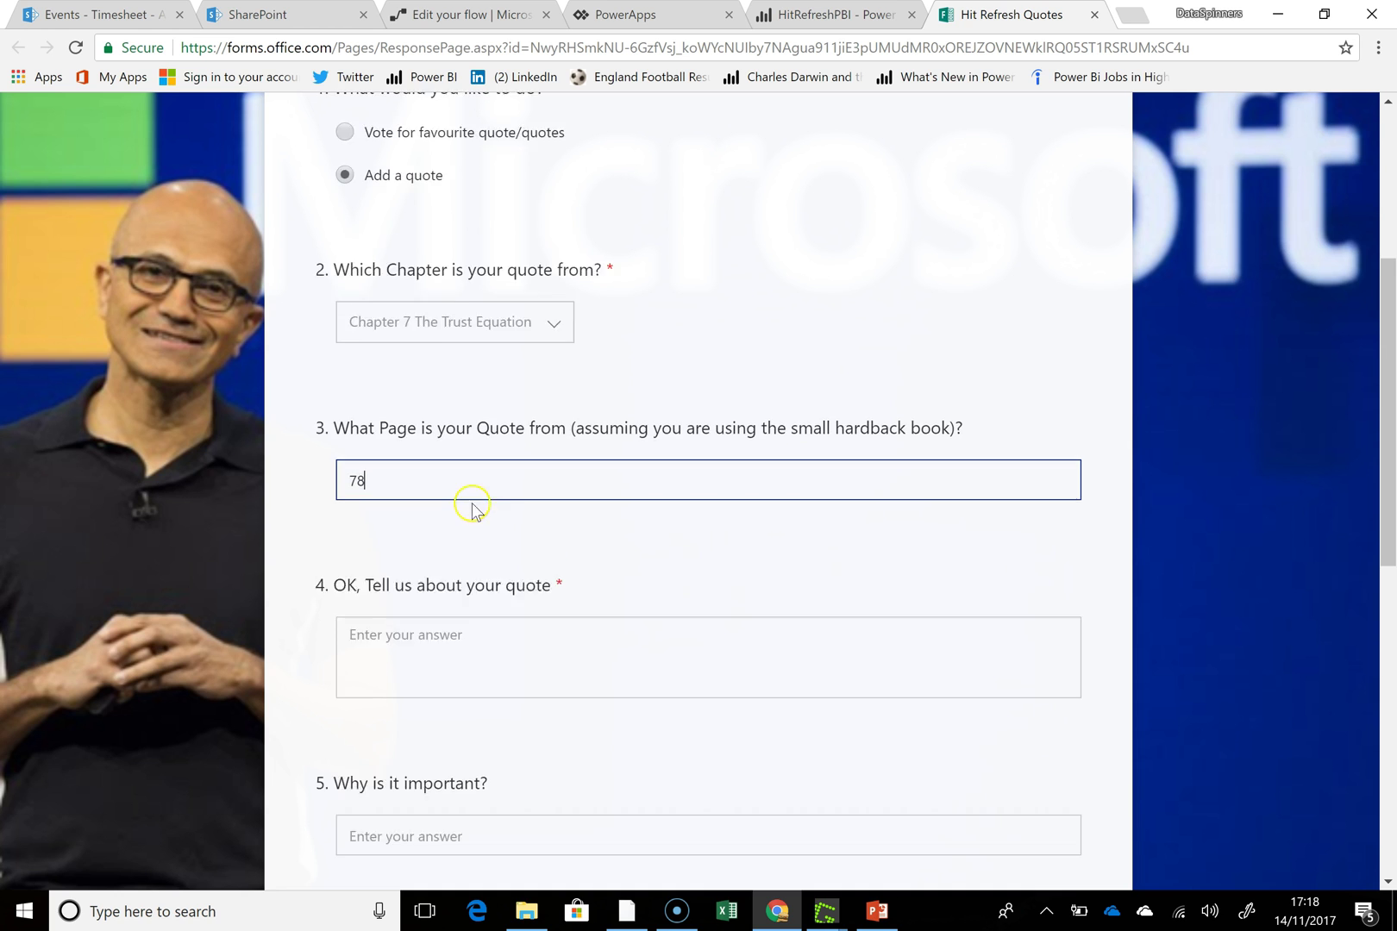
- Enter "I love to use Office 365" as the quote and "Because it is." as the reason for its importance
left_click(495, 709)
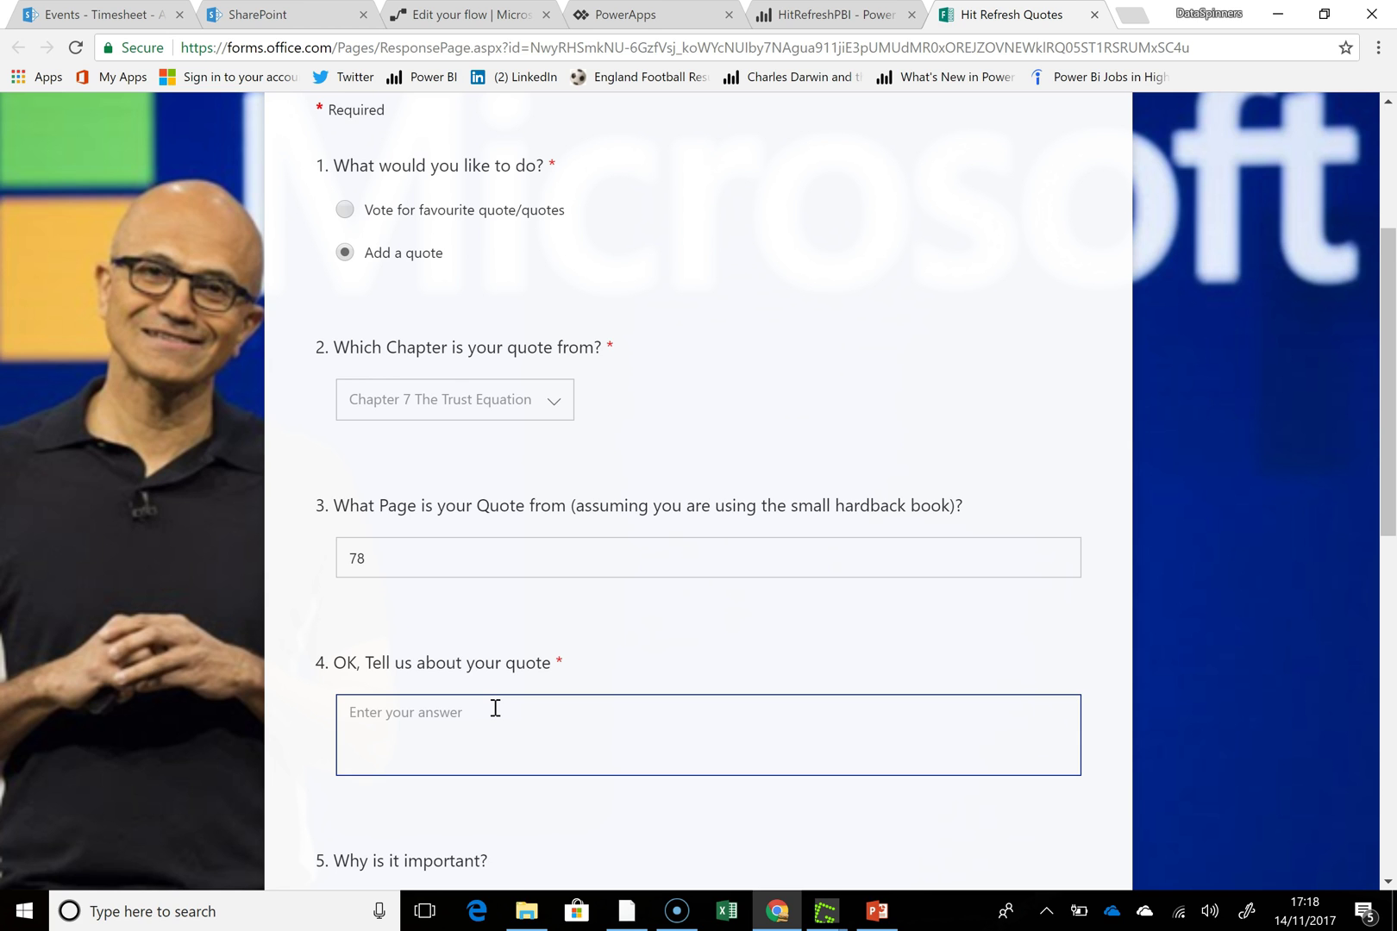
type("I love to use Office 365")
scroll(882, 264, "down", 1)
left_click(554, 811)
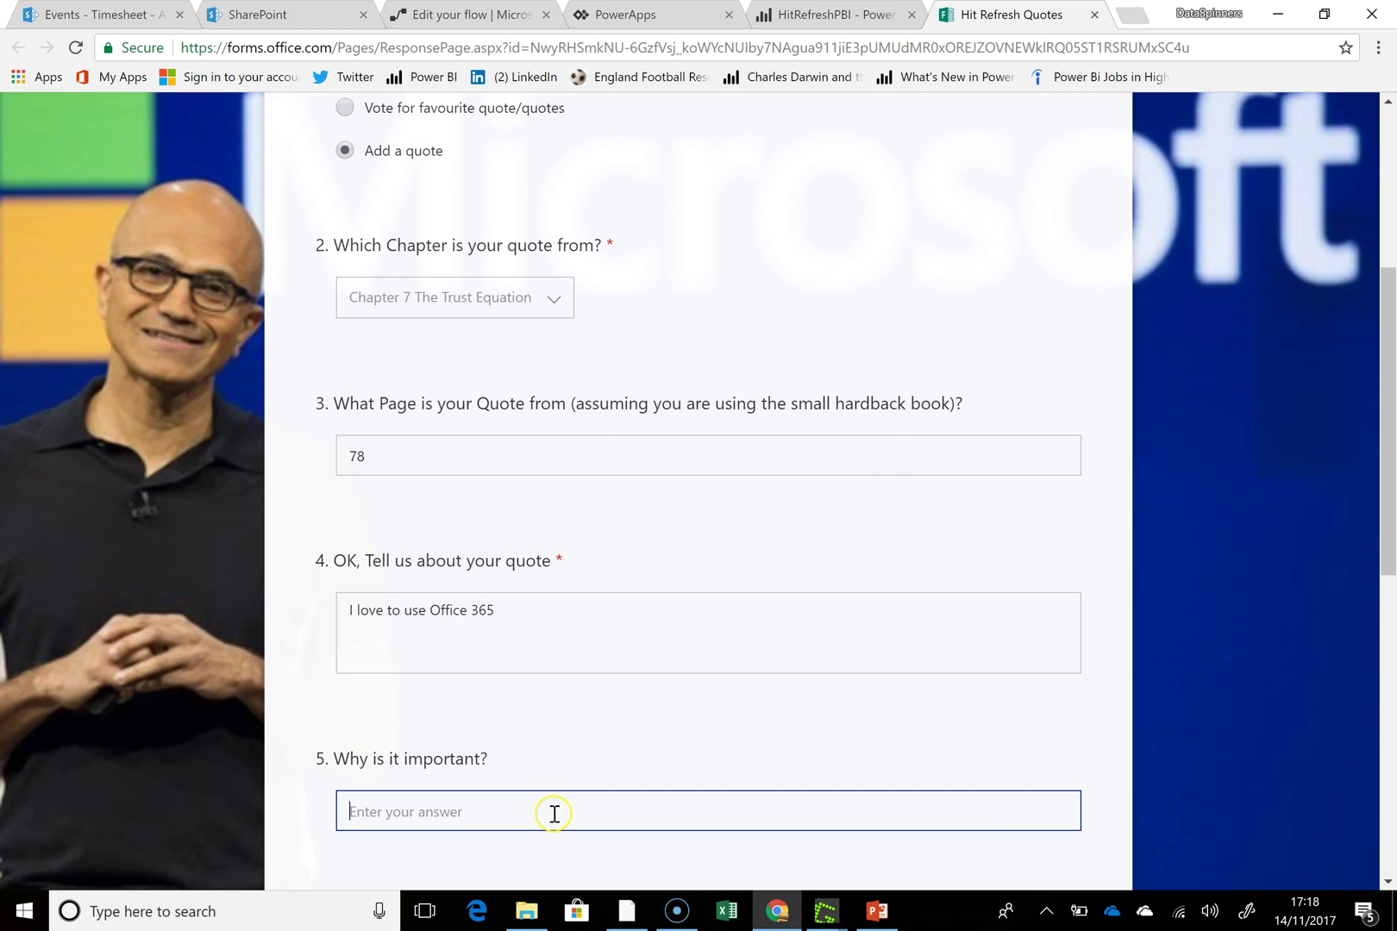
type("Because it is.")
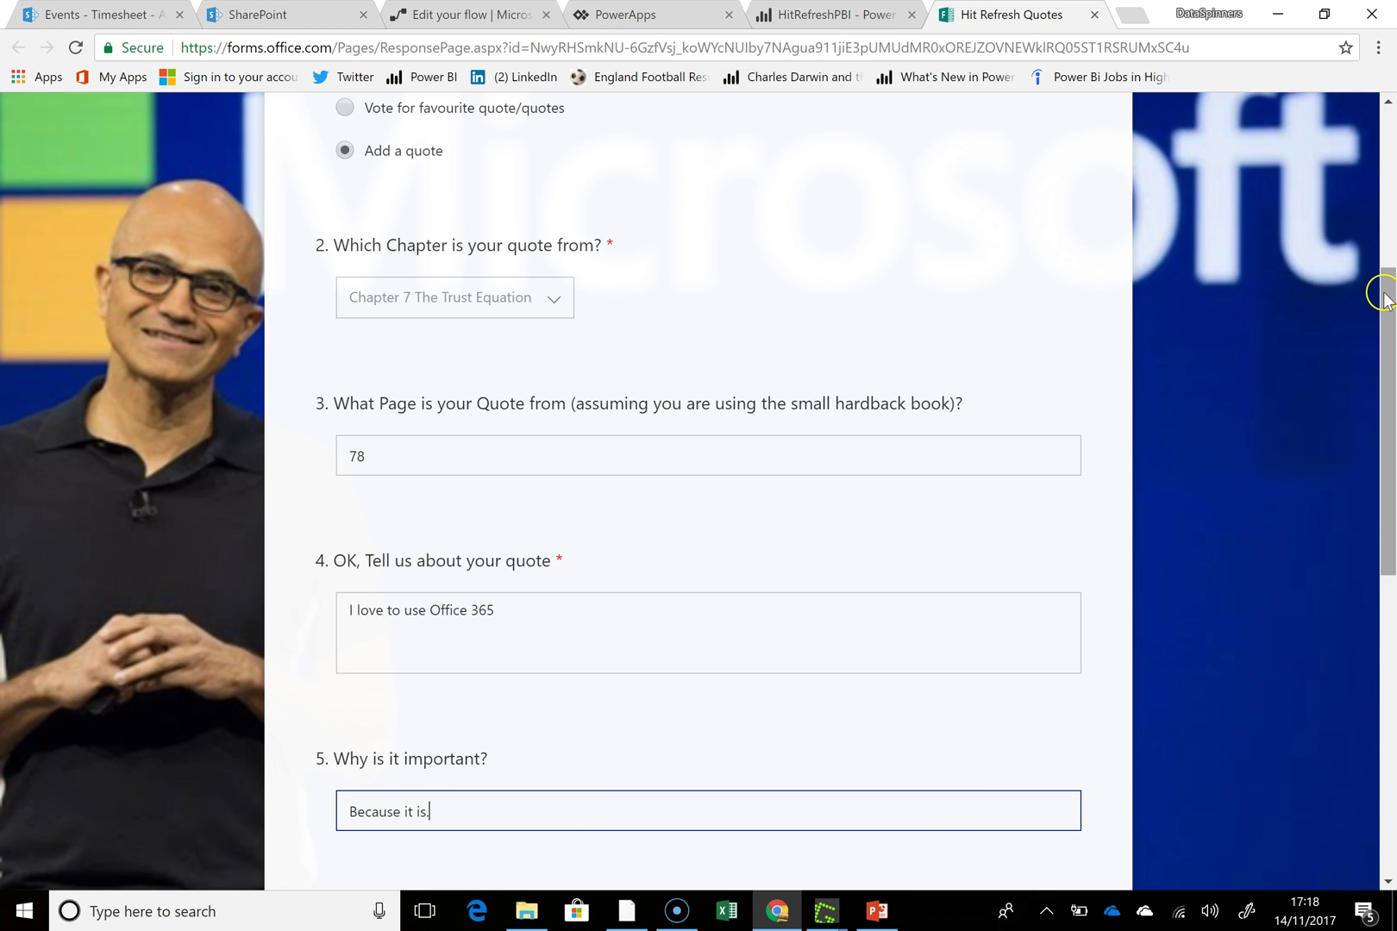
- Fill in the respondent's name, enter Madrid as the town and Spain as the country, and submit the form
scroll(1384, 298, "down", 5)
left_click(447, 451)
type("ANOther")
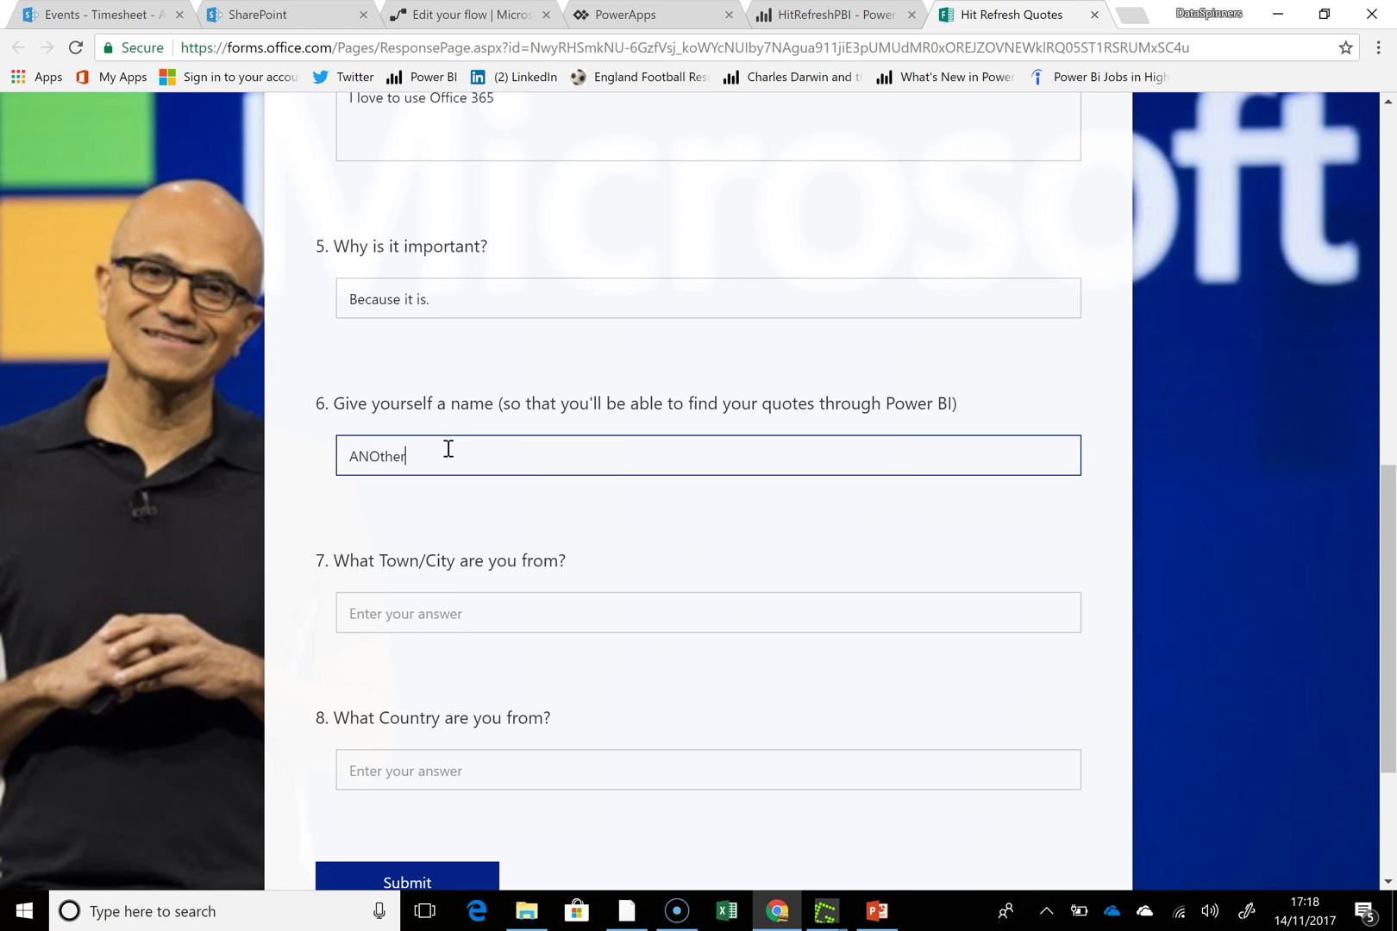
left_click(528, 609)
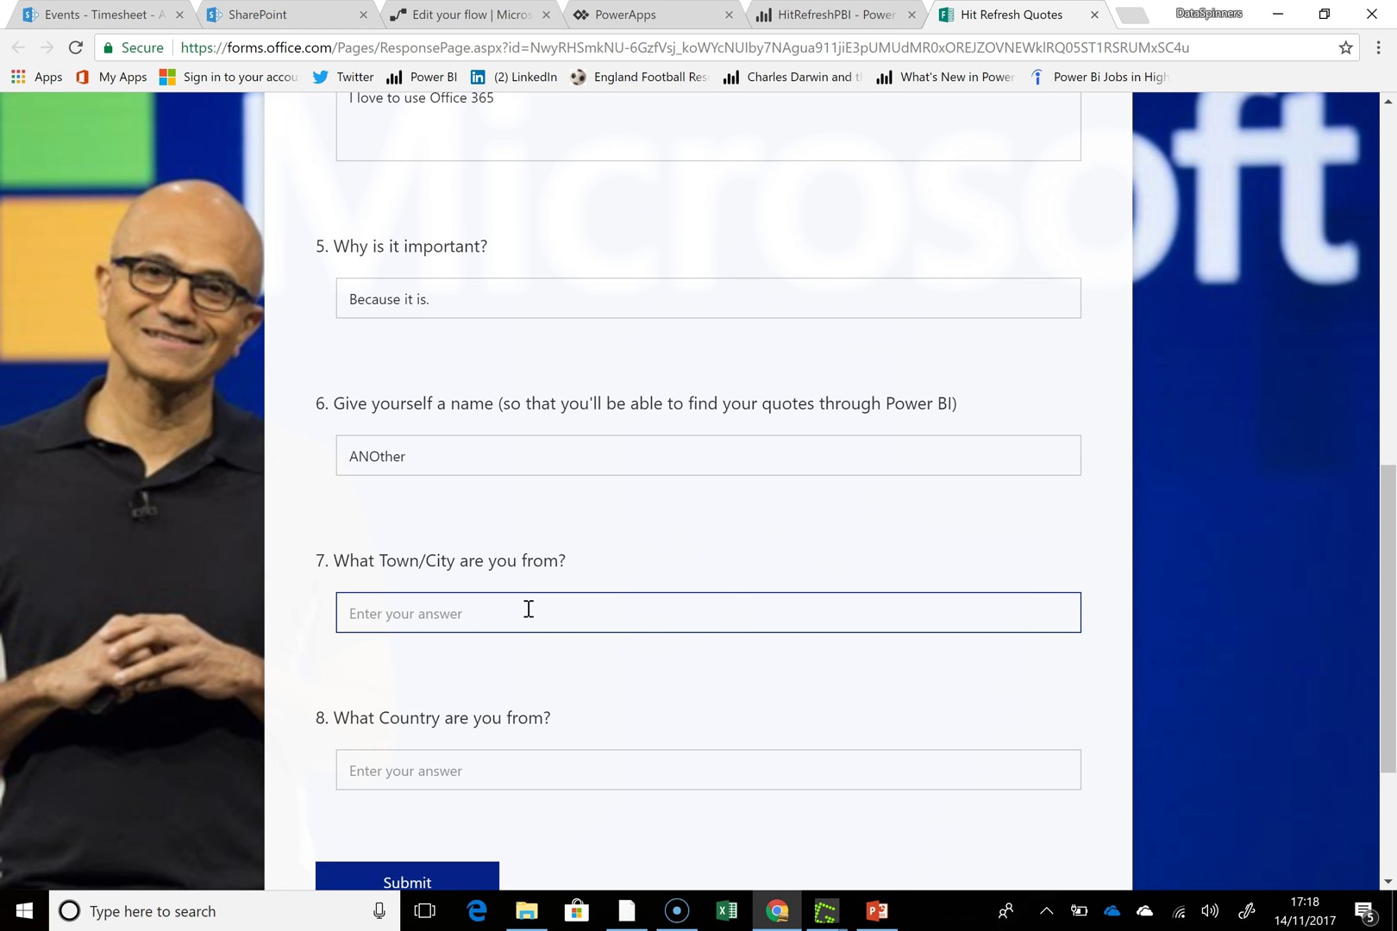
type("Madrid")
key("Tab")
type("Sp")
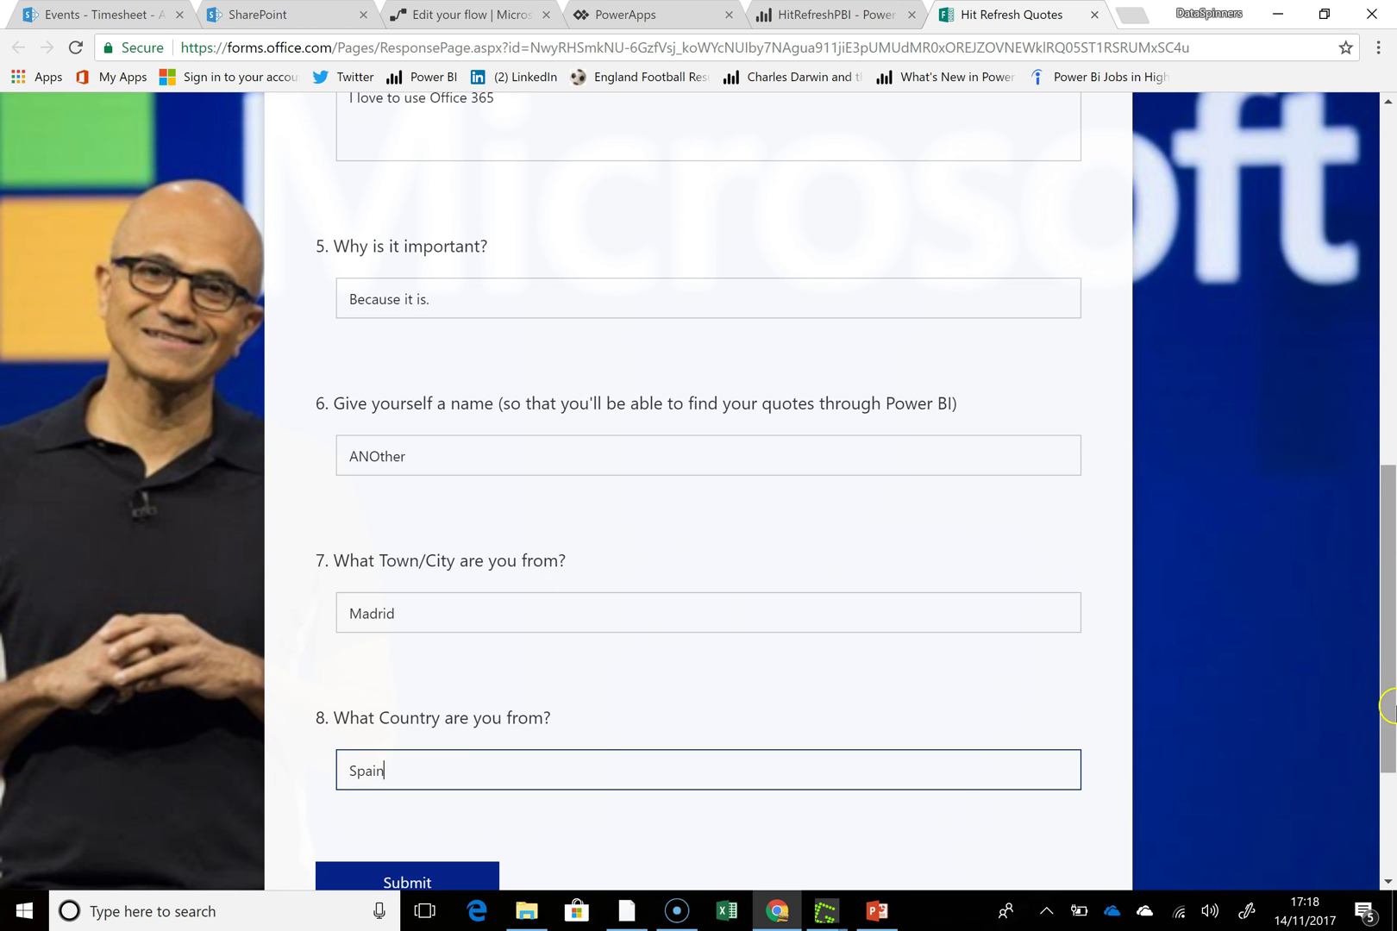
left_click_drag(1383, 627, 748, 795)
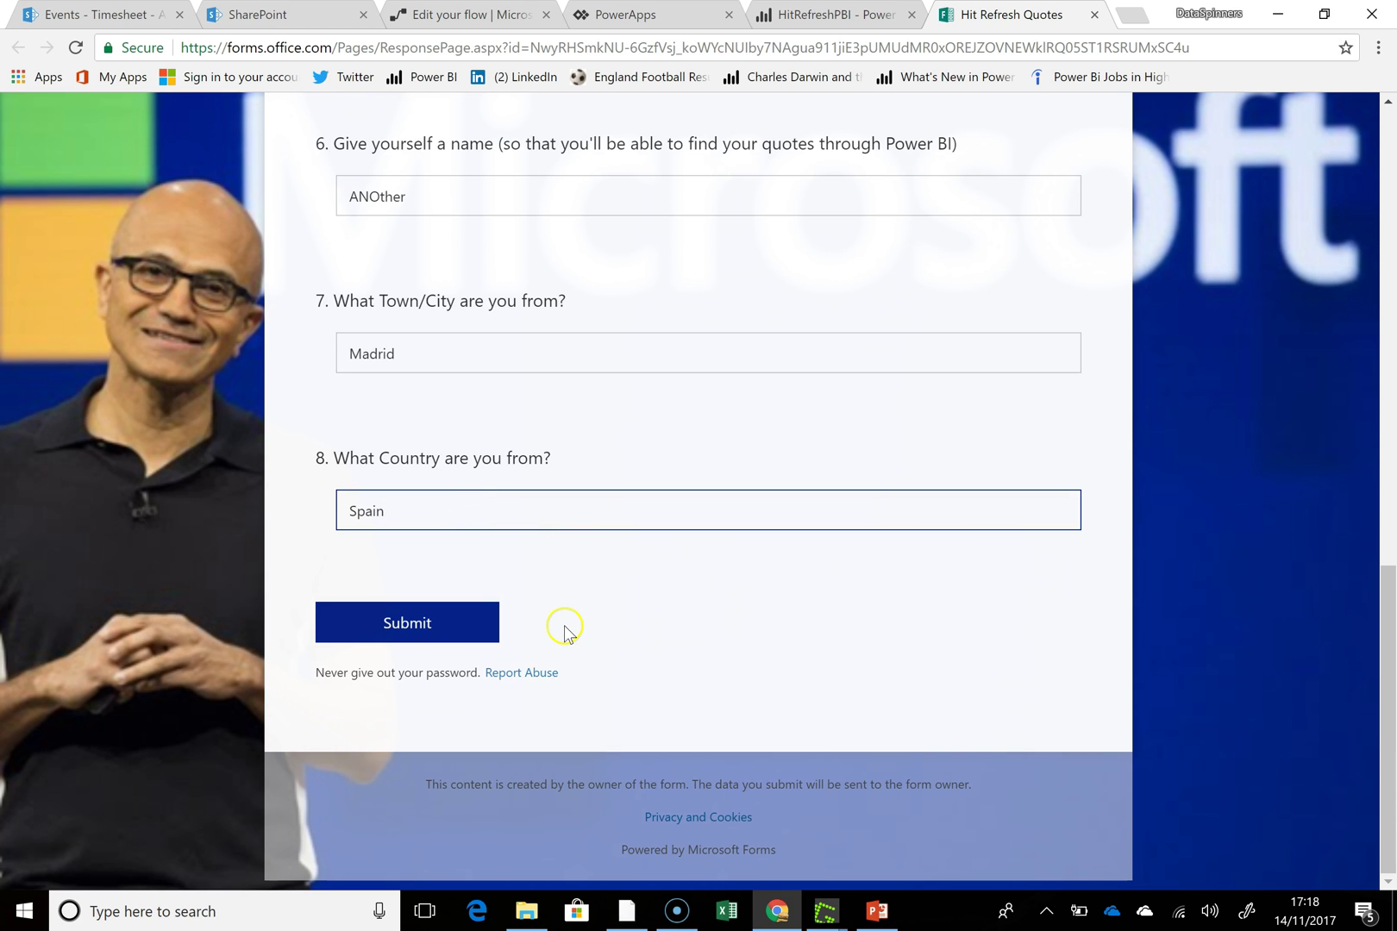
left_click(425, 629)
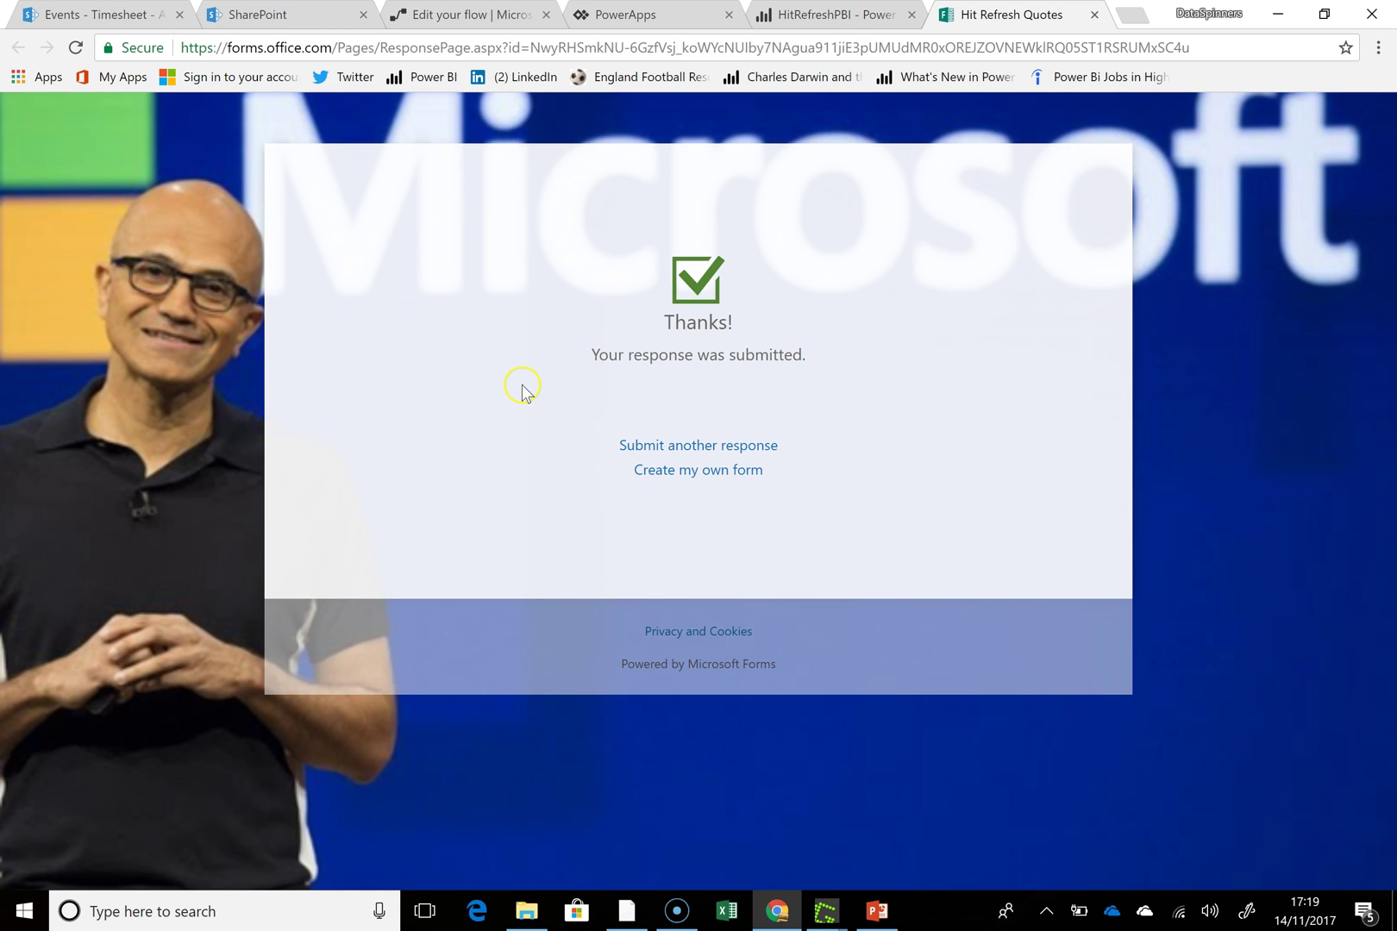
- Close the flow editor and open the details of Hit Refresh Survey Responses in SharePoint to check its run history
left_click(457, 14)
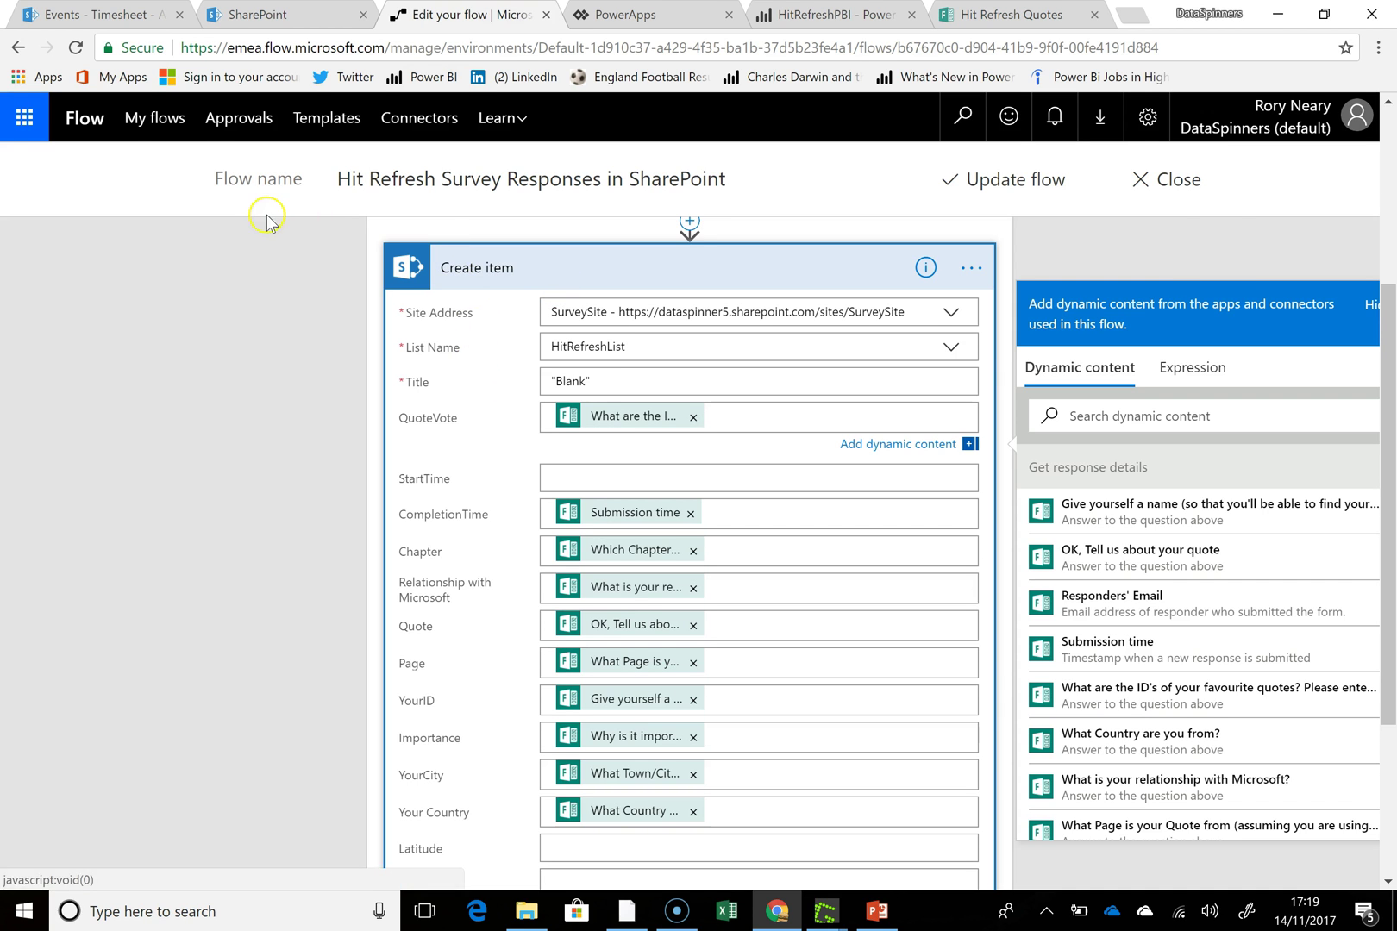
left_click(1177, 183)
left_click(789, 190)
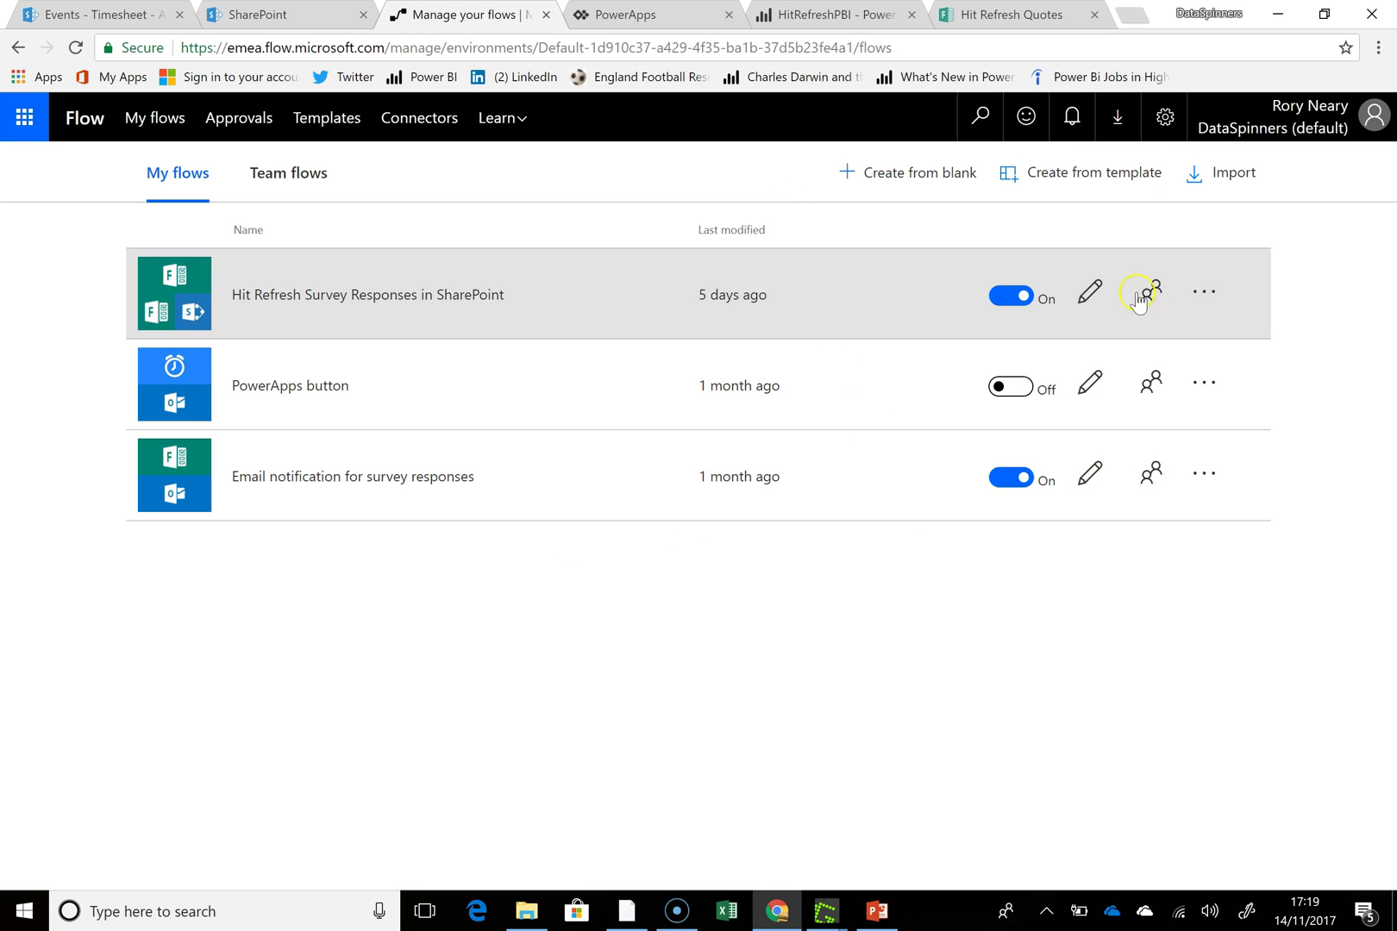
left_click(1210, 293)
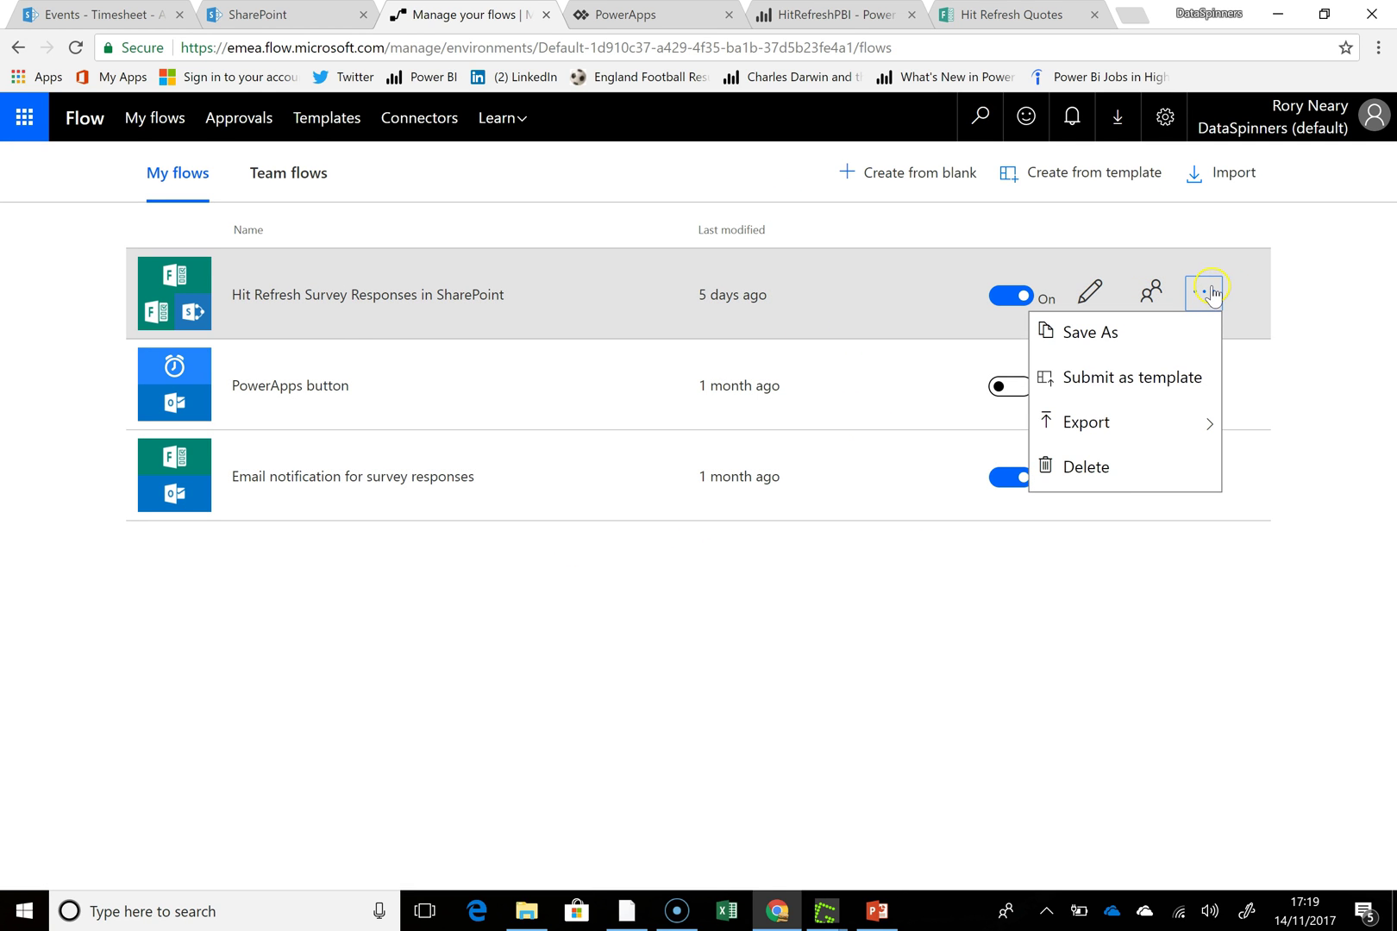
left_click(1210, 293)
left_click(323, 309)
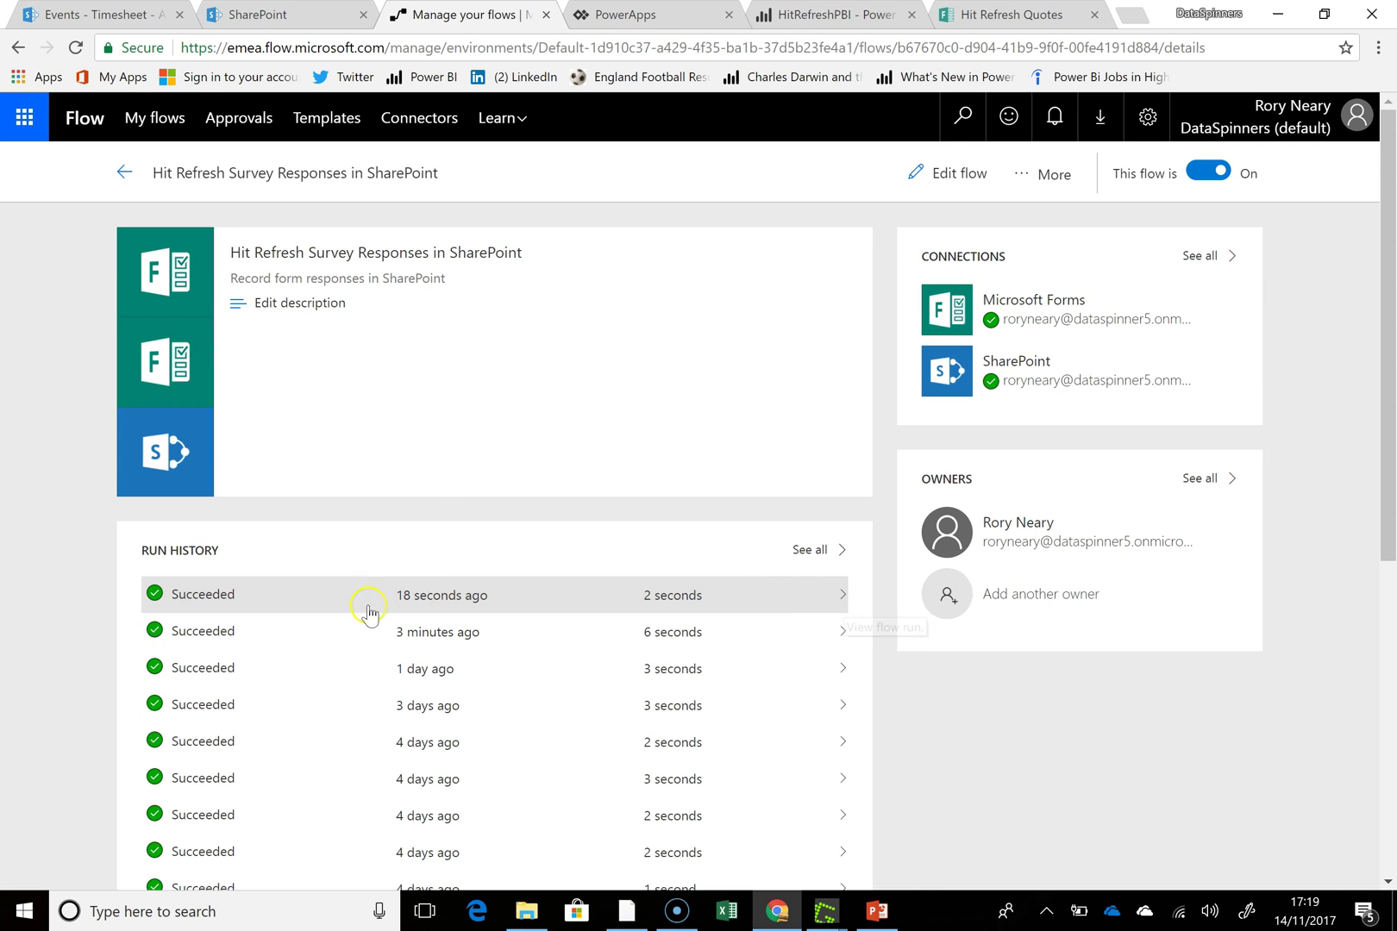
- Open the flow's most recent run and examine the item values in the inputs of its Create item action
left_click(843, 596)
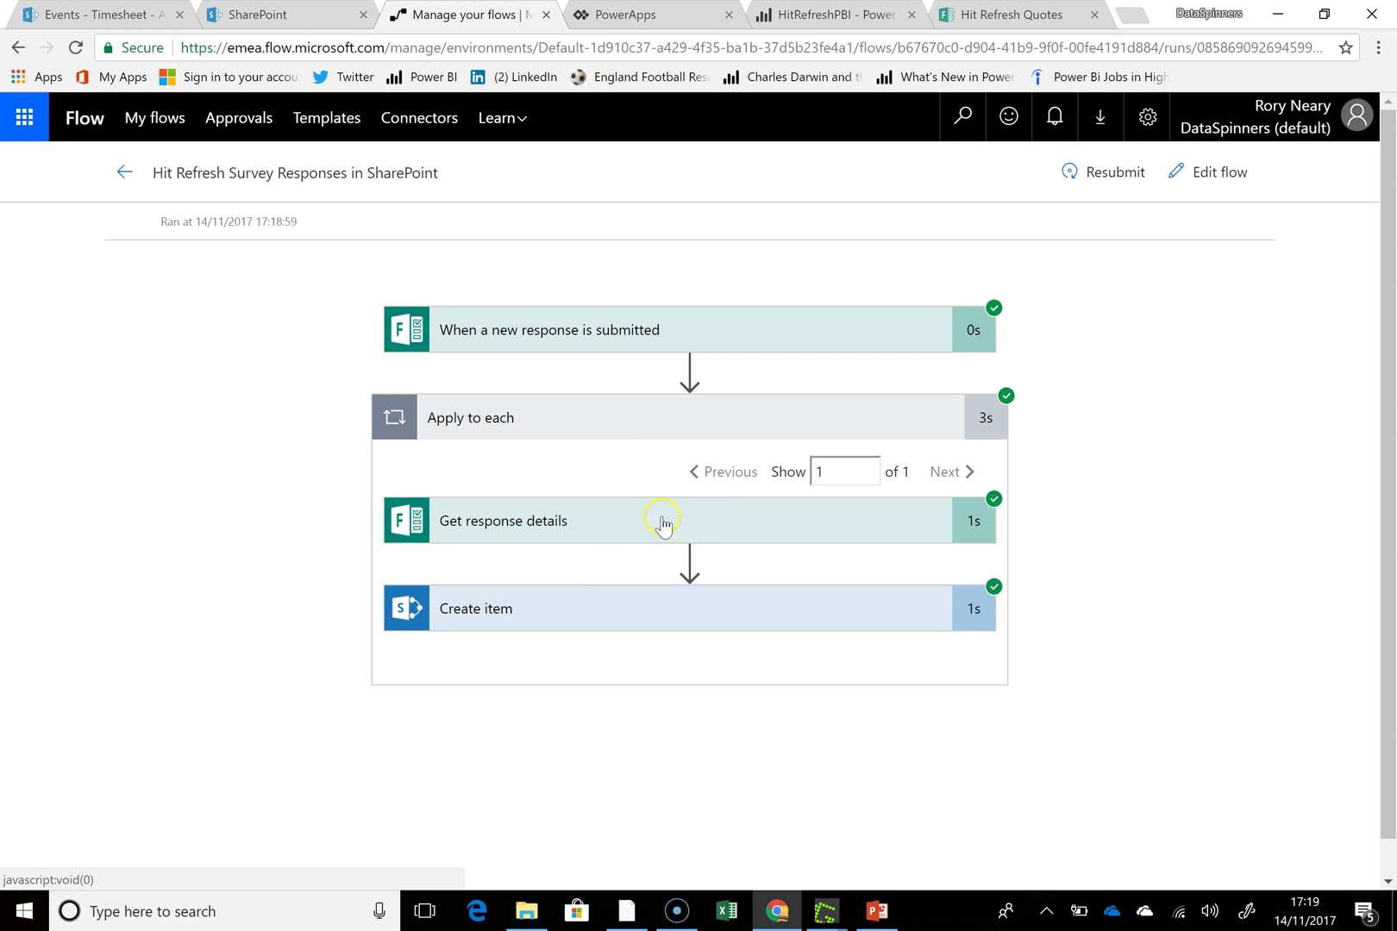
left_click(522, 623)
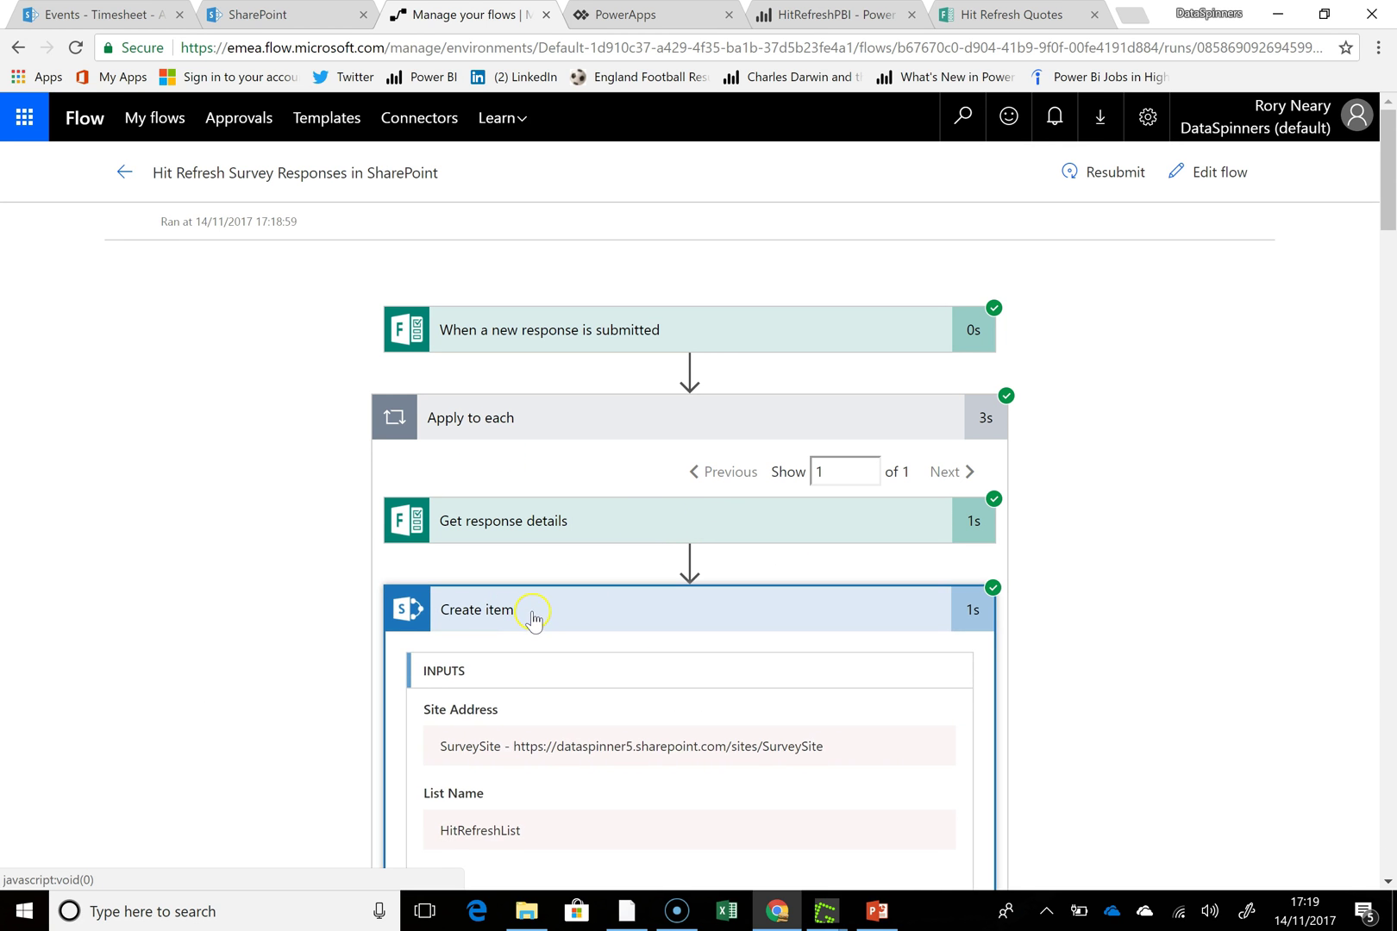
scroll(534, 628, "down", 3)
scroll(541, 632, "down", 1)
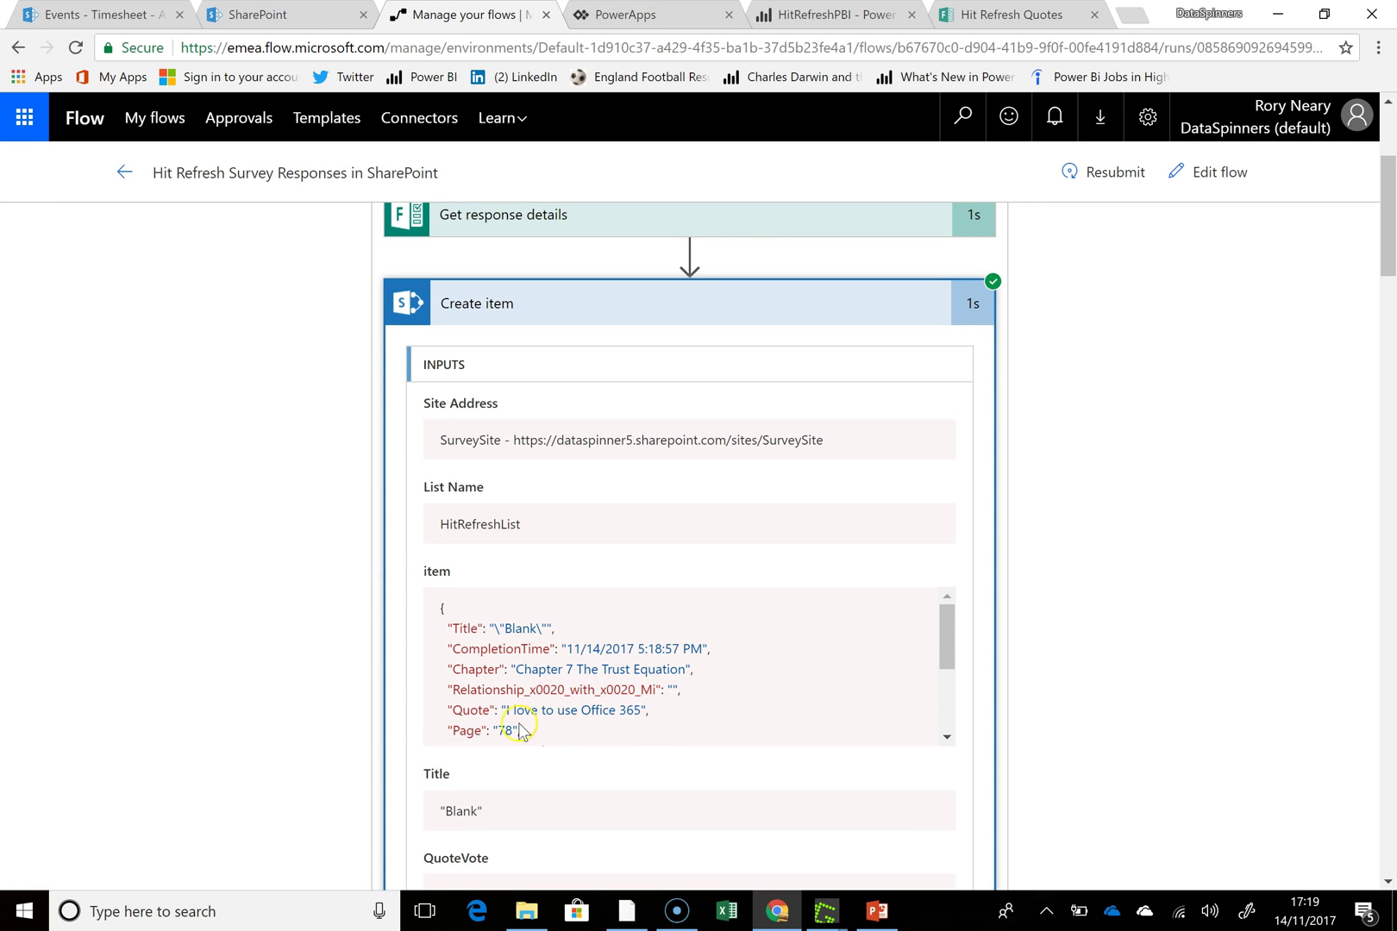
mouse_move(948, 622)
left_mouse_down()
mouse_move(938, 709)
mouse_move(941, 613)
left_mouse_up()
scroll(1114, 615, "up", 3)
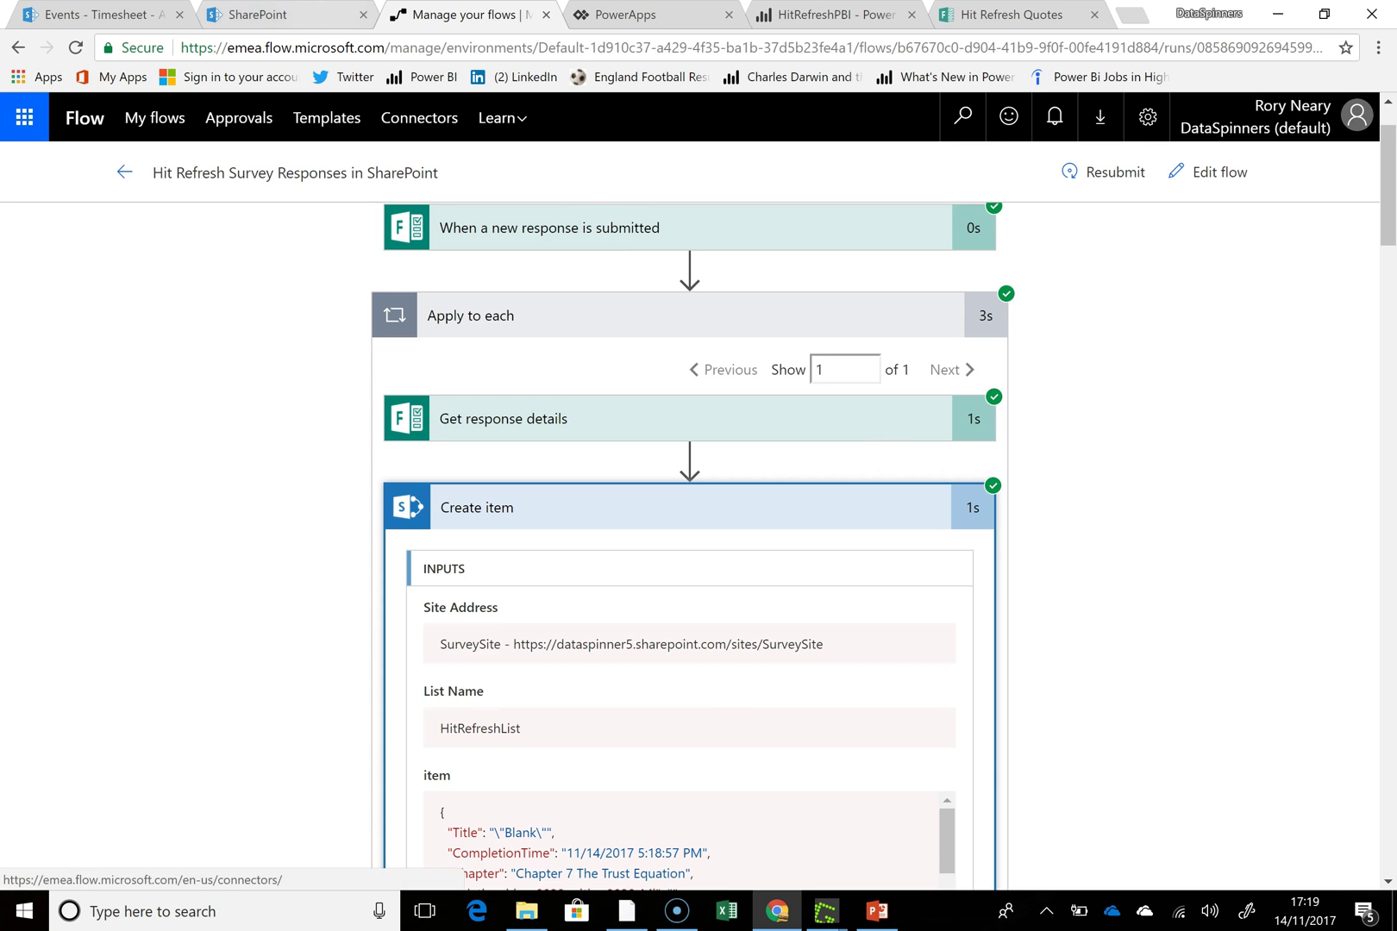
- Switch to SharePoint, open HitRefreshList on SurveySite, and hide the details pane to inspect the list's columns
left_click(274, 19)
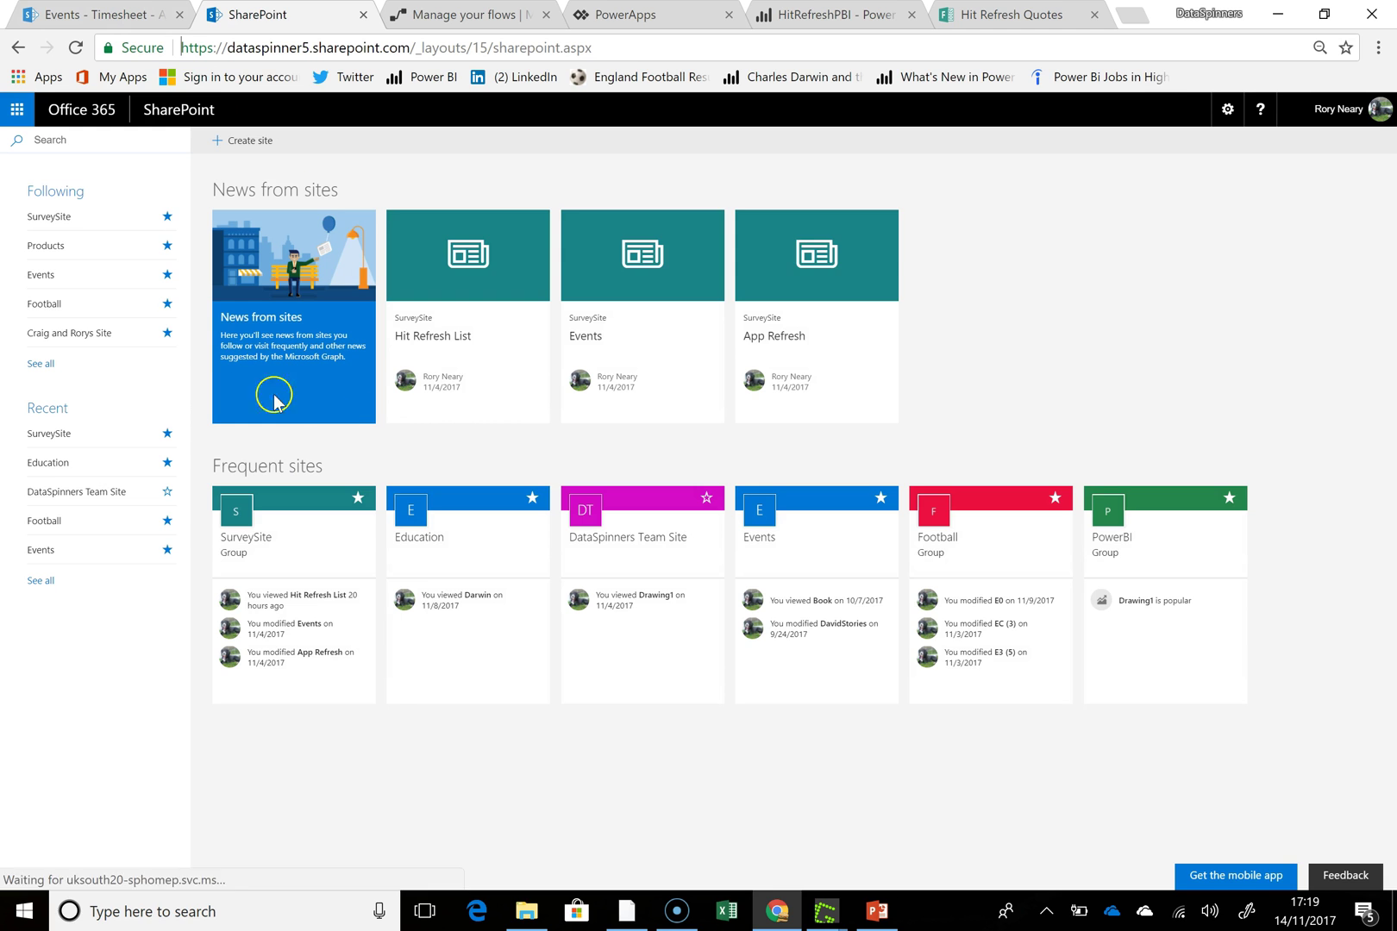
left_click(58, 223)
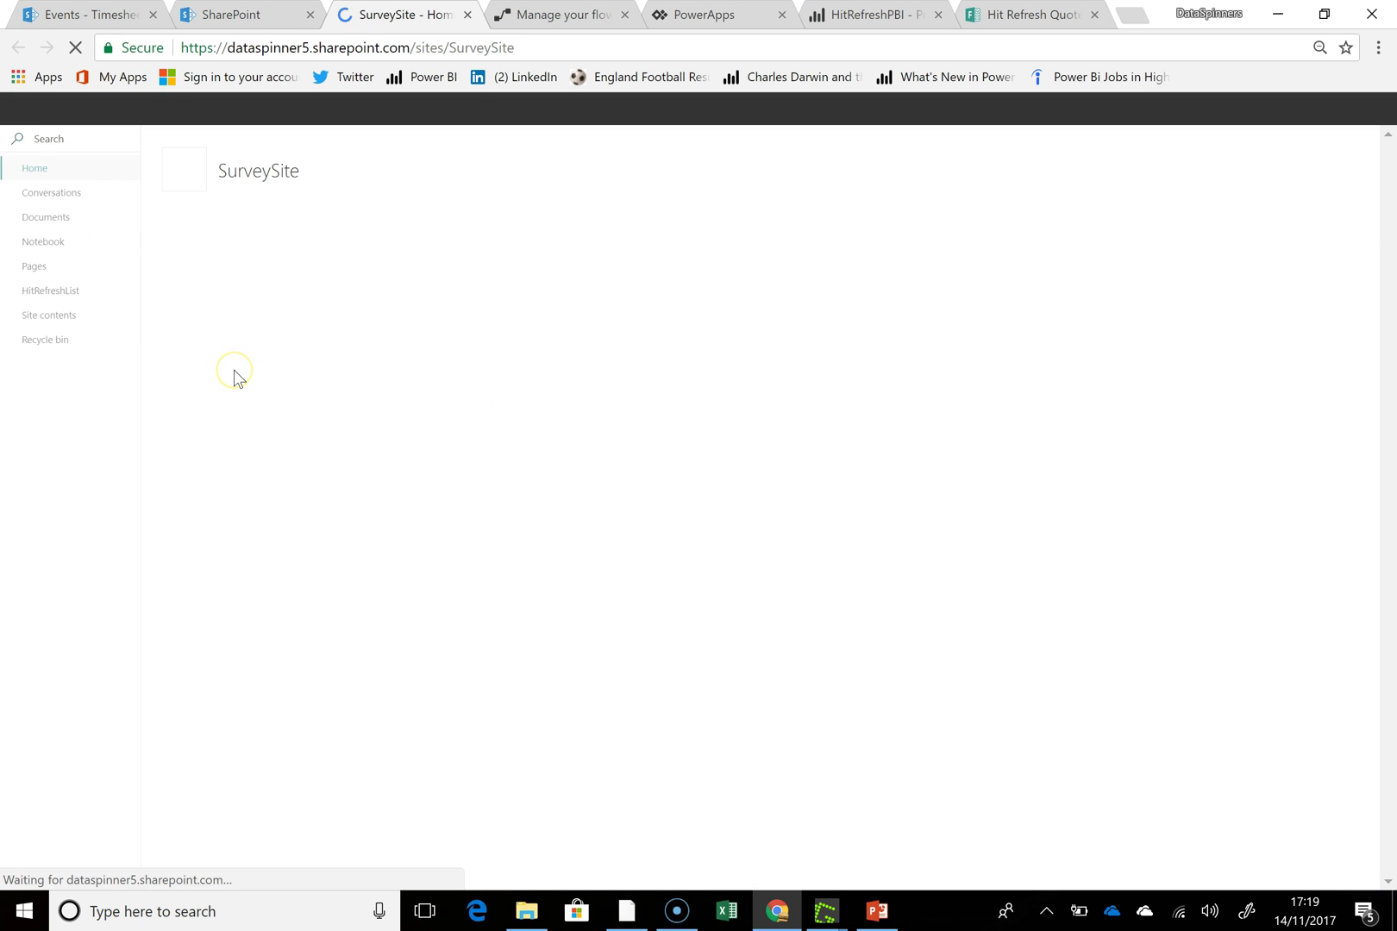
left_click(67, 300)
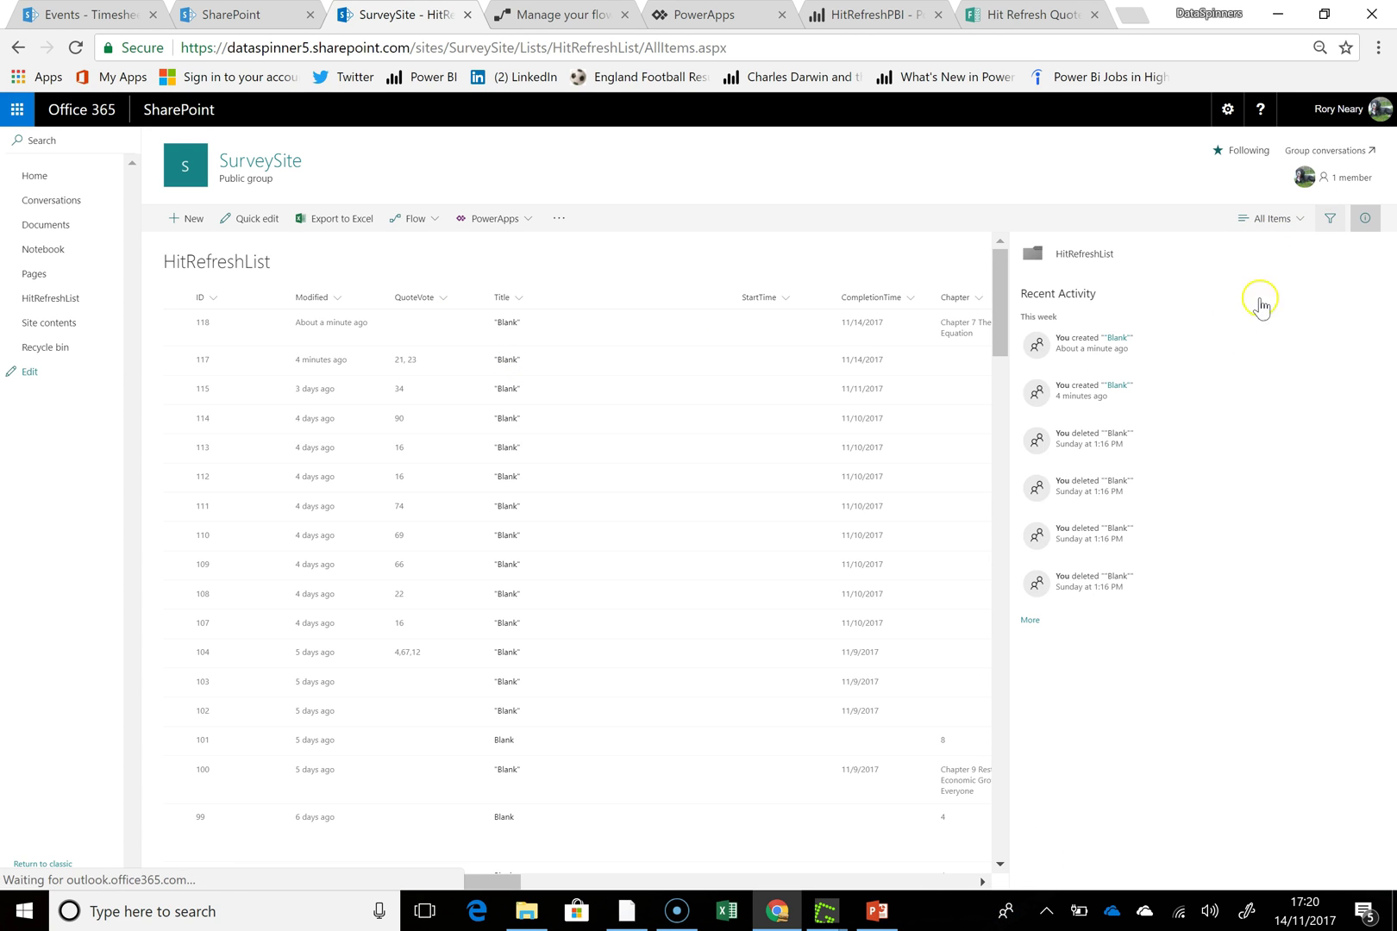
left_click(1364, 218)
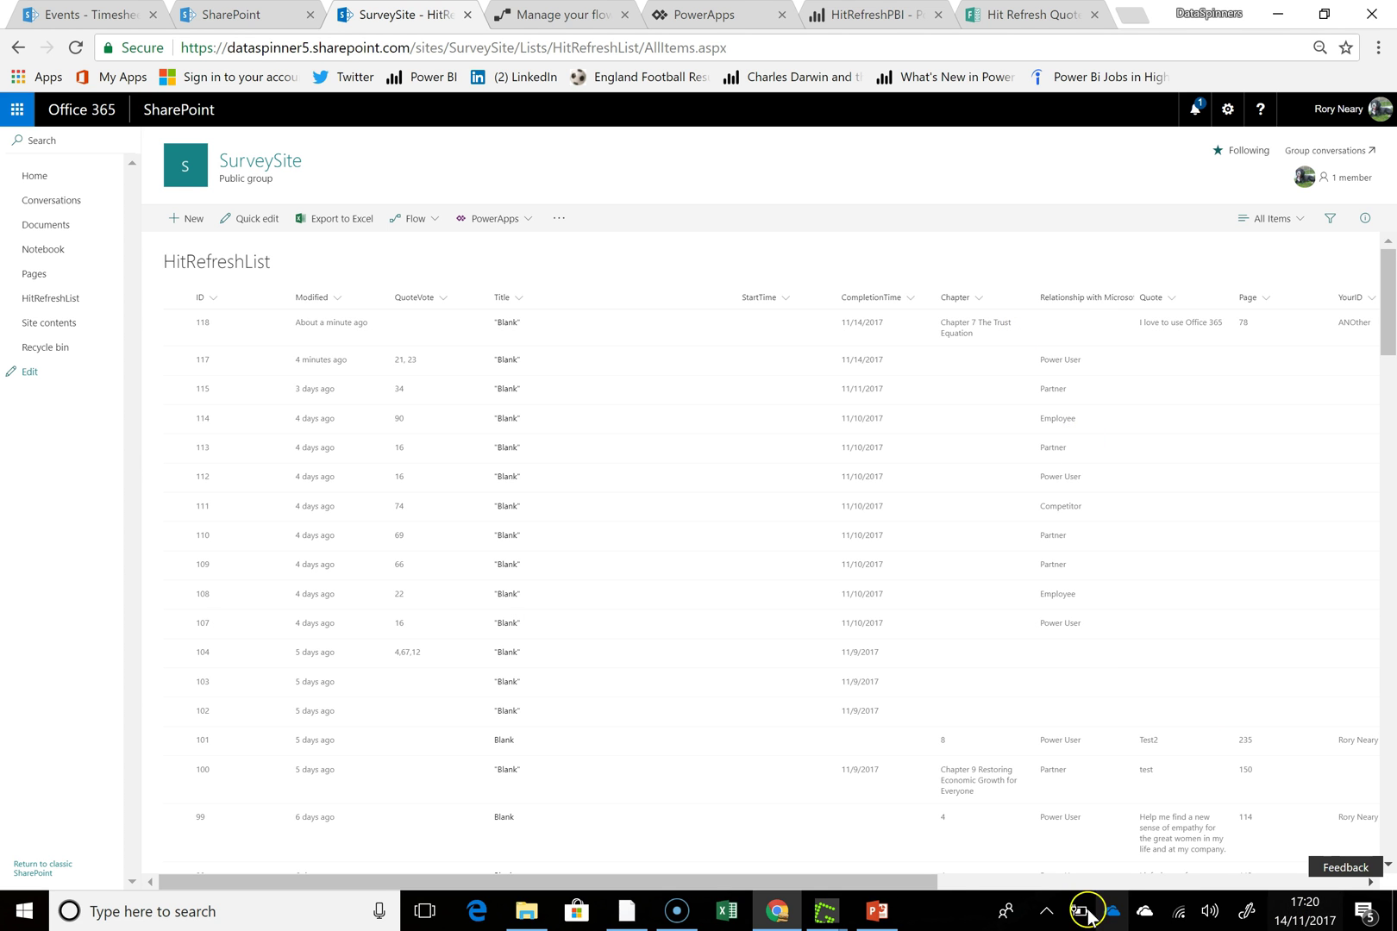
left_click_drag(914, 882, 726, 879)
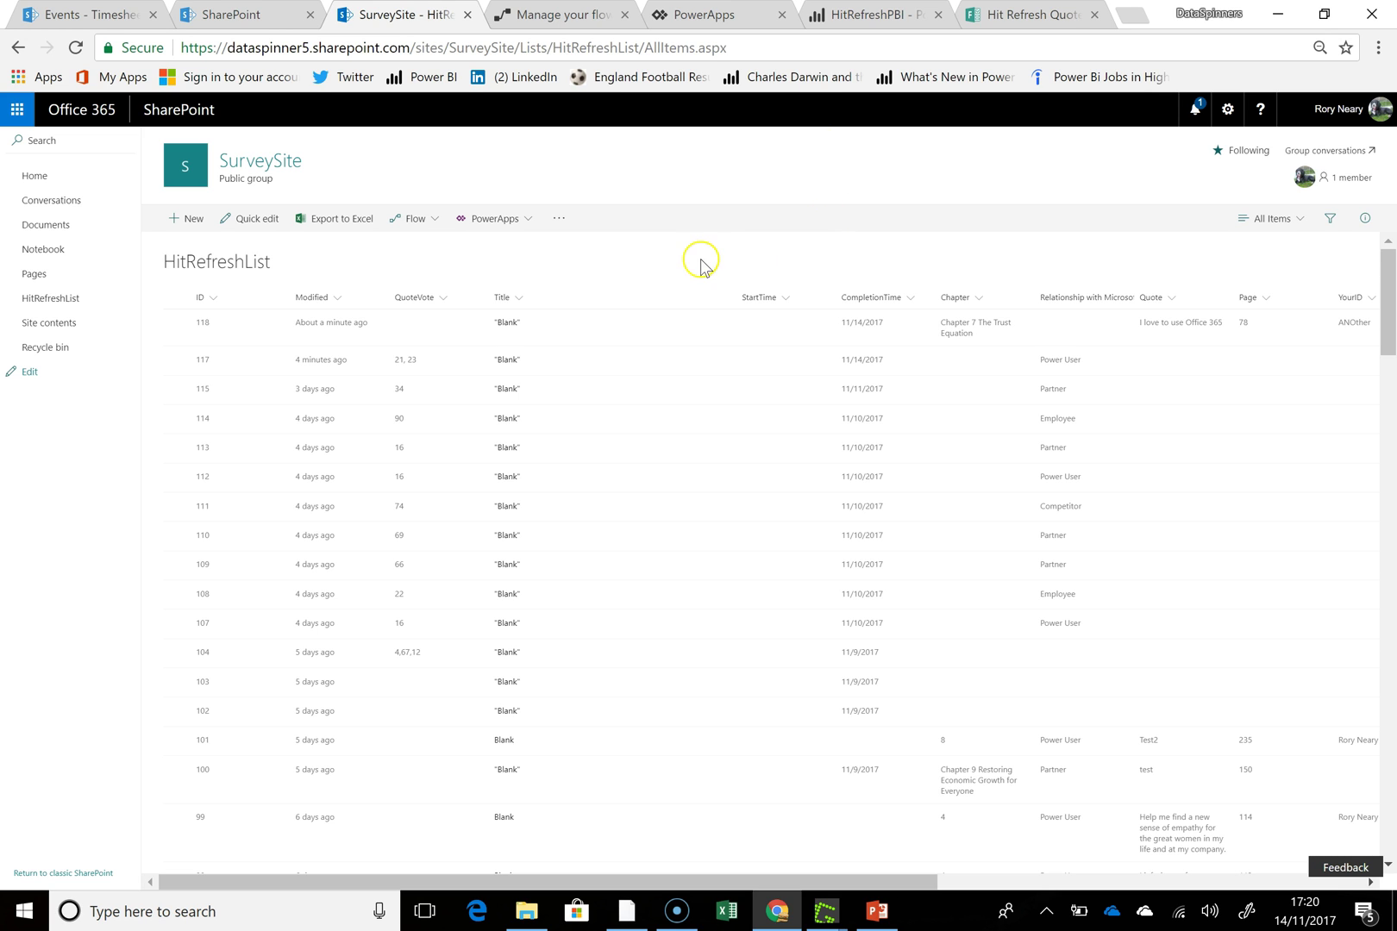
- Switch to PowerApps and open the Hit Refresh Quotes app from the available apps
left_click(702, 15)
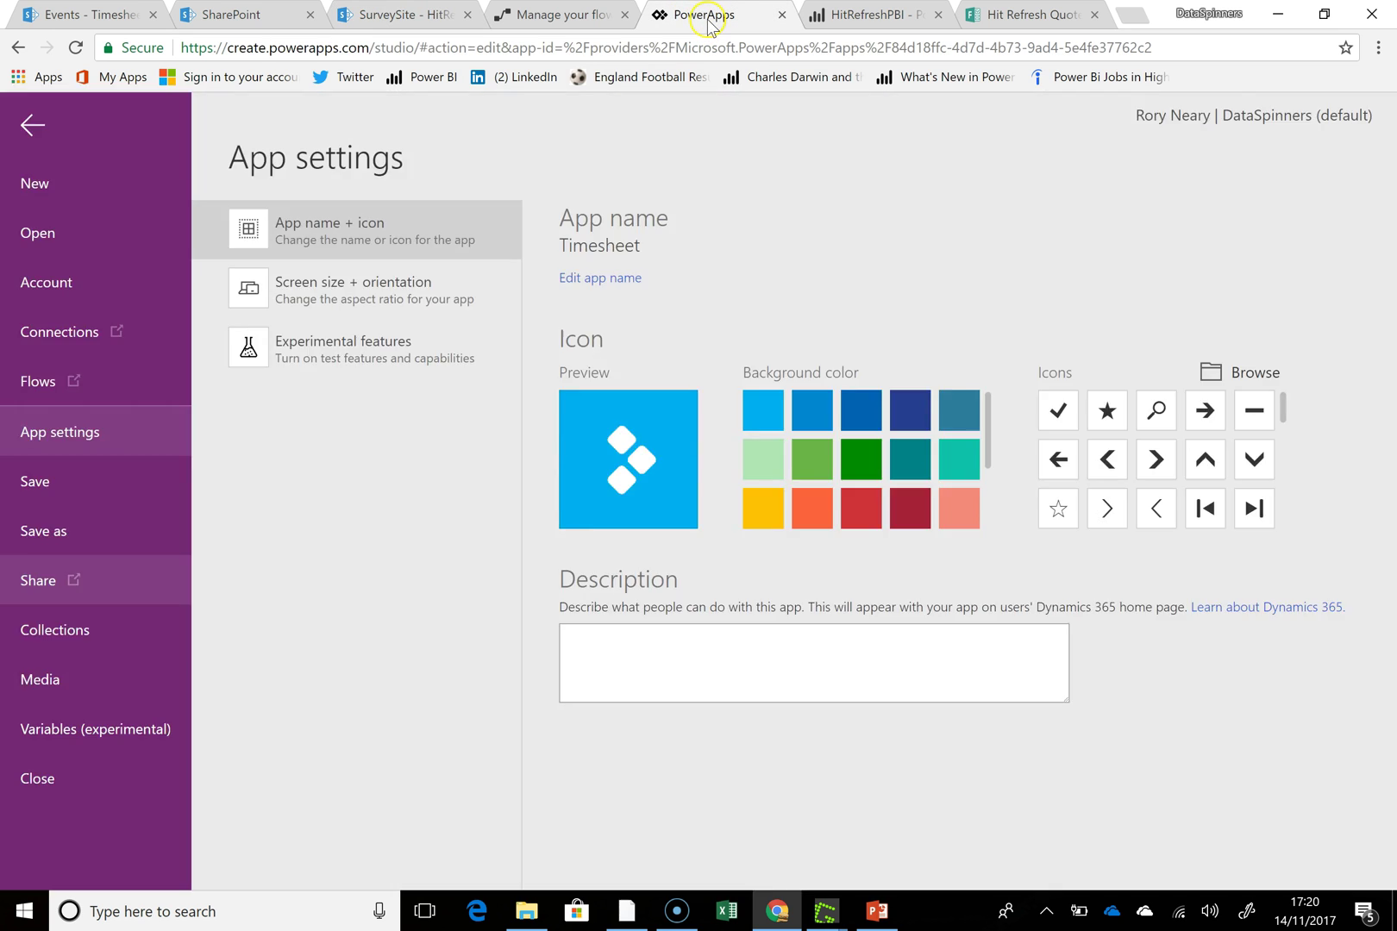
left_click(851, 554)
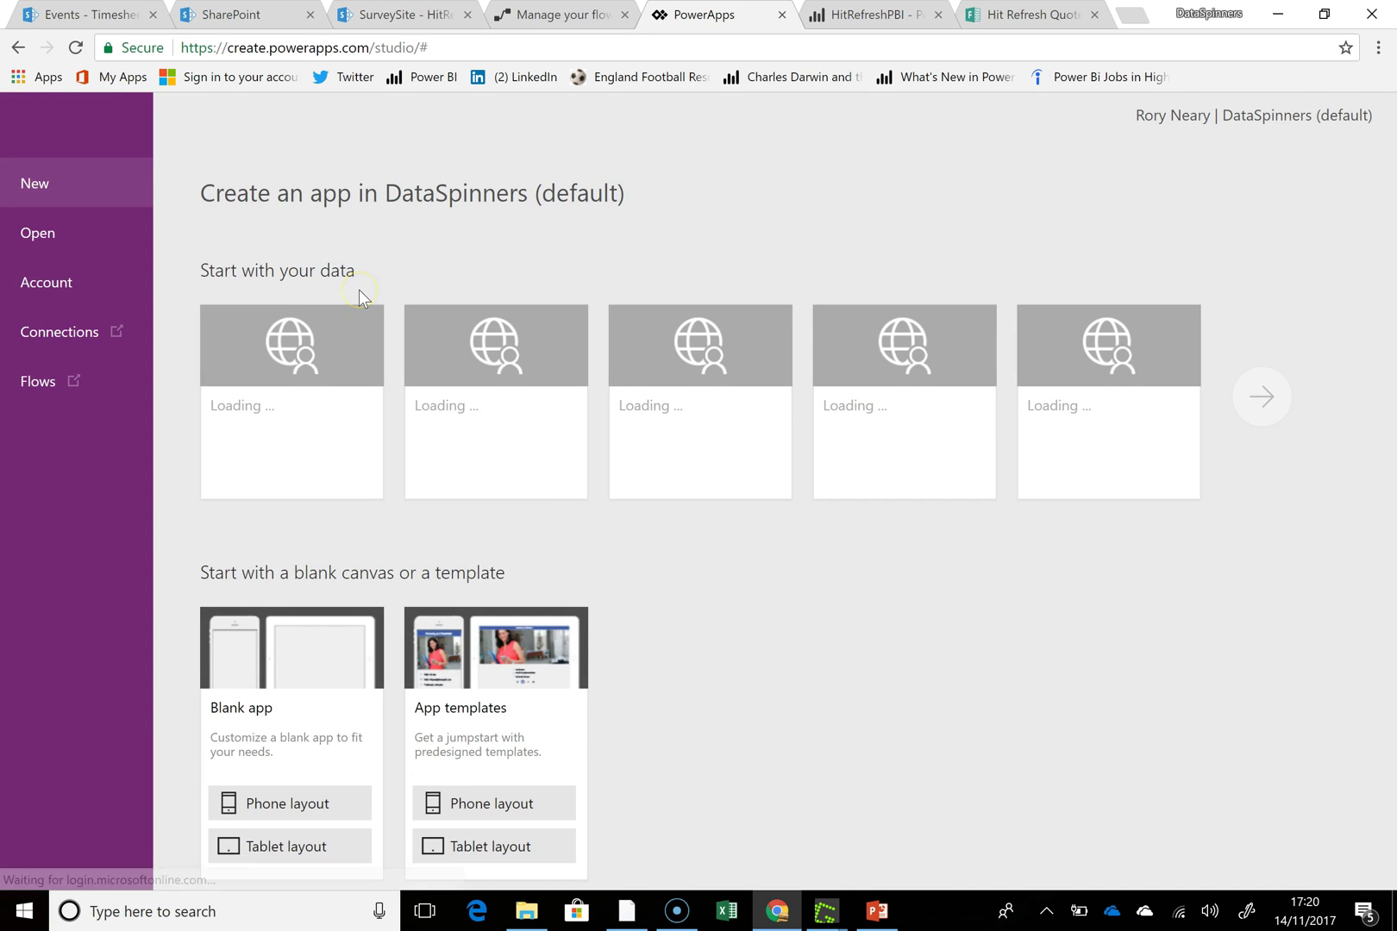
left_click(363, 294)
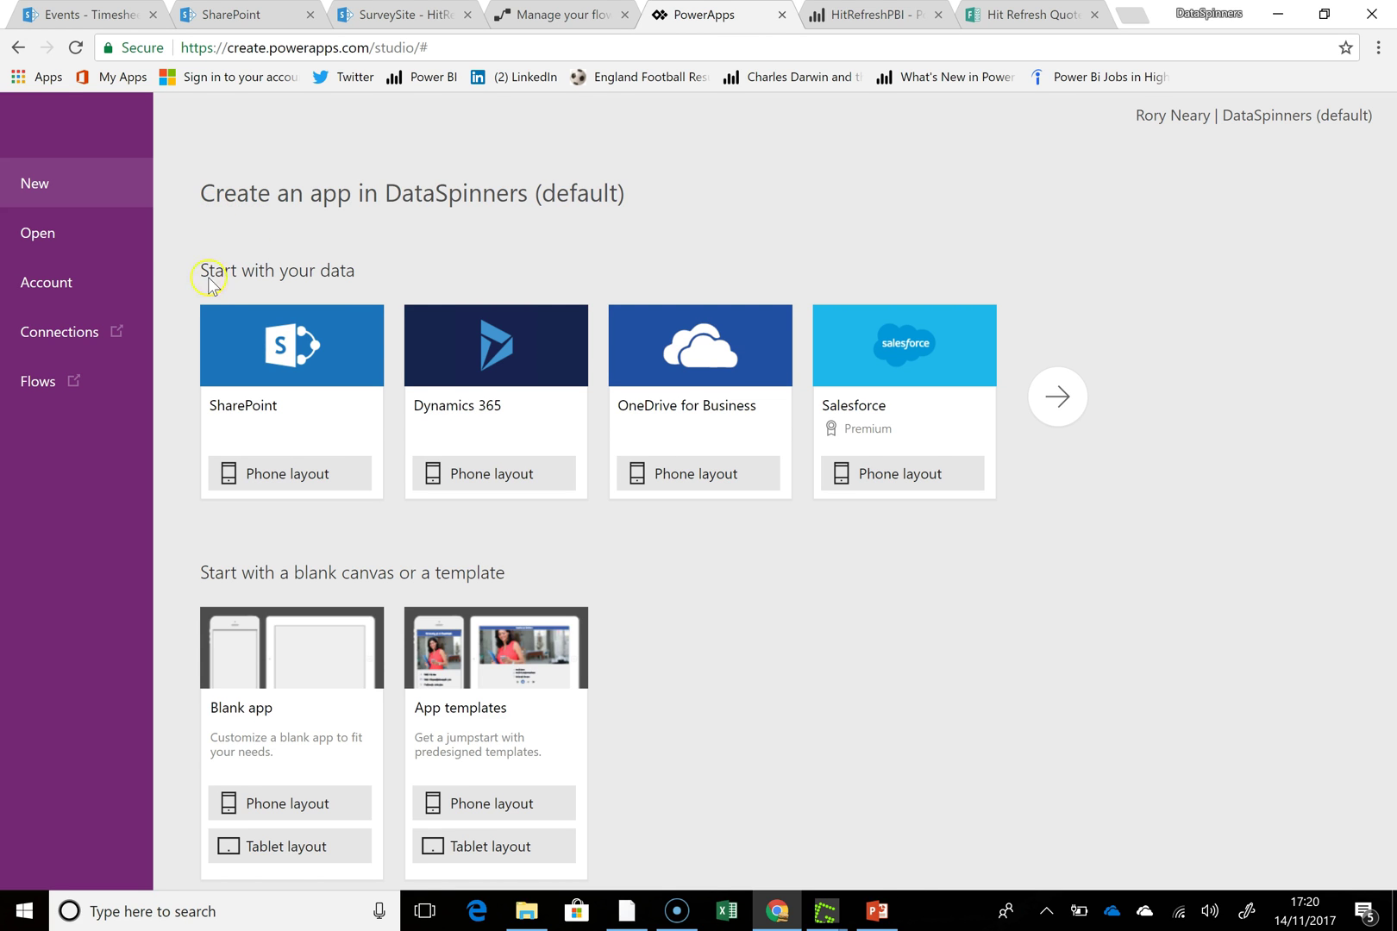
left_click(67, 233)
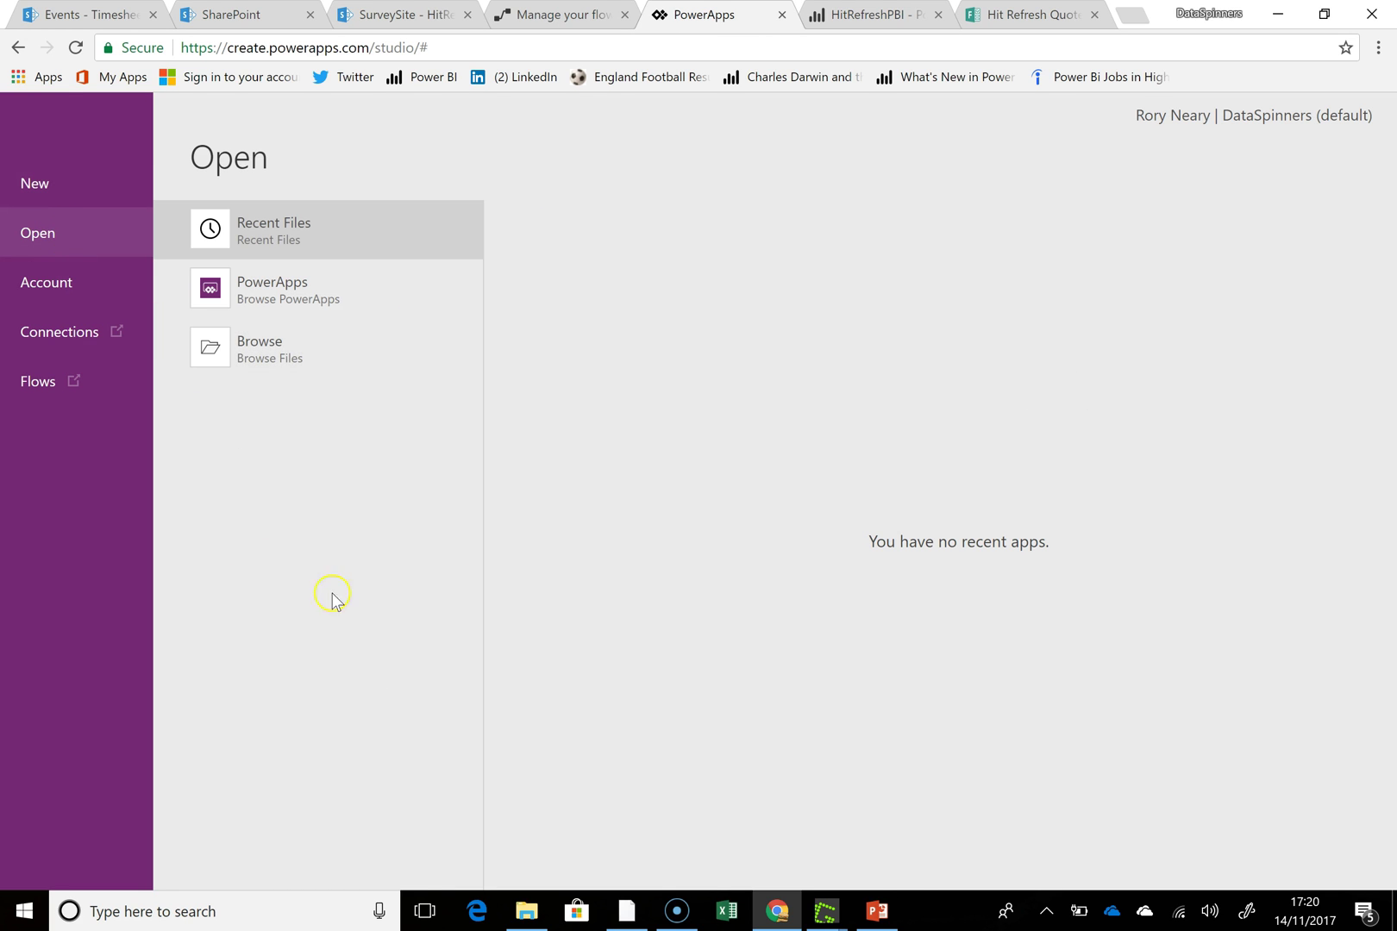
left_click(296, 293)
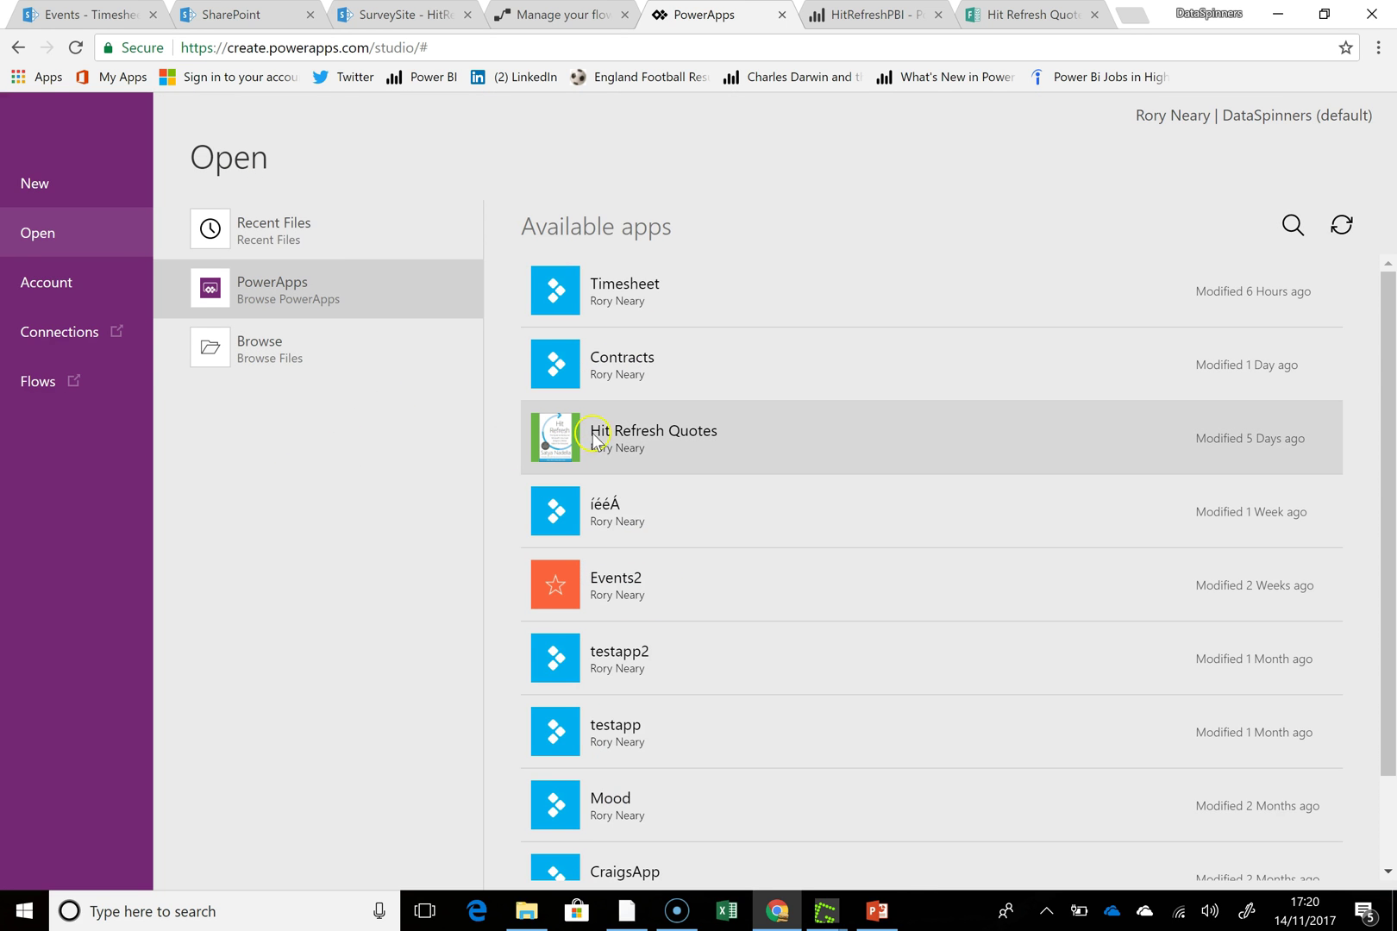
left_click(632, 445)
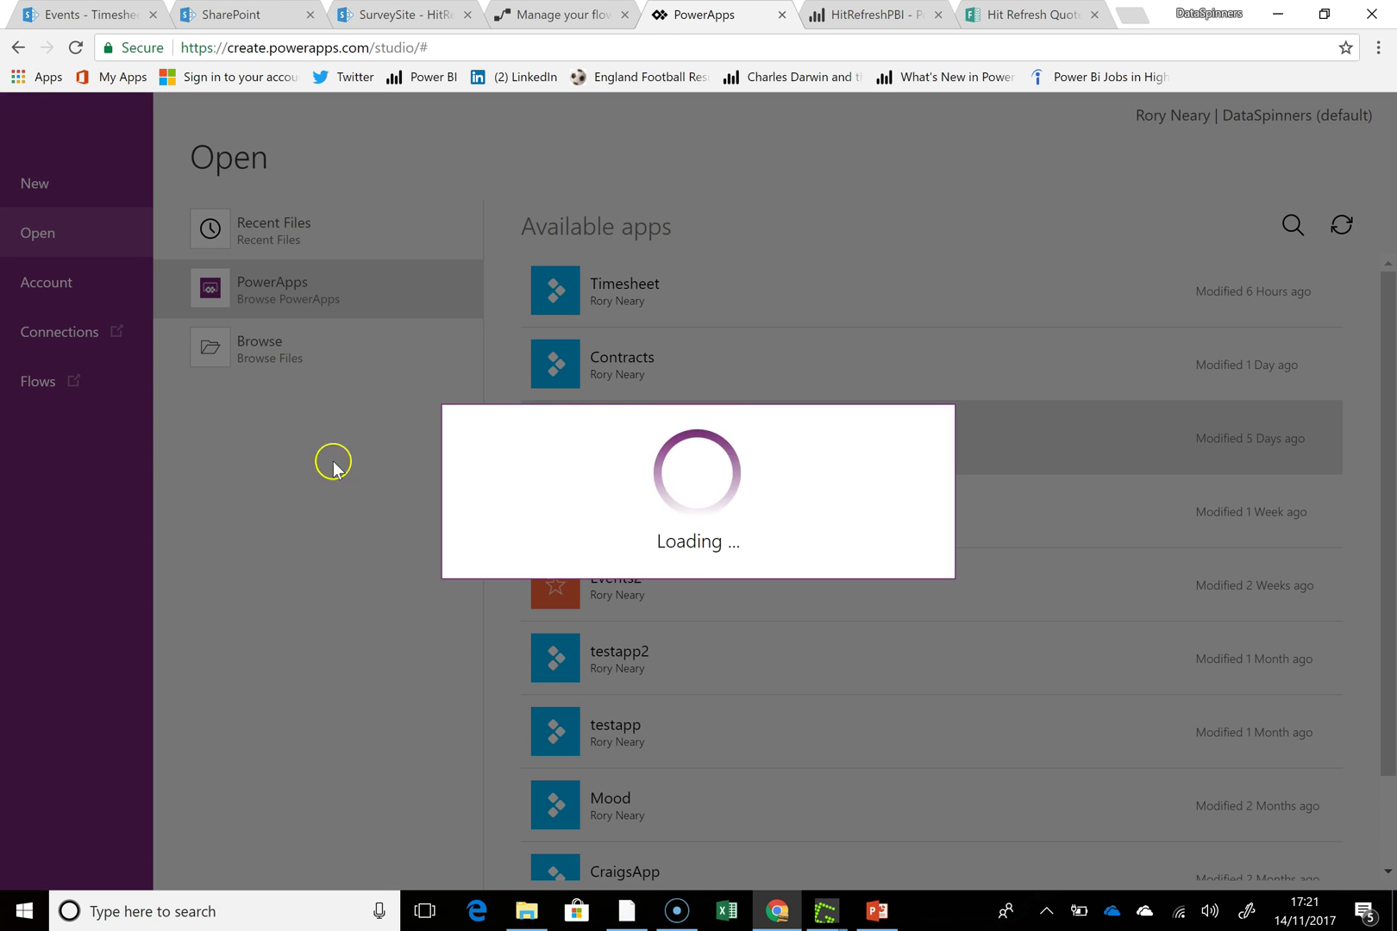
left_click(212, 508)
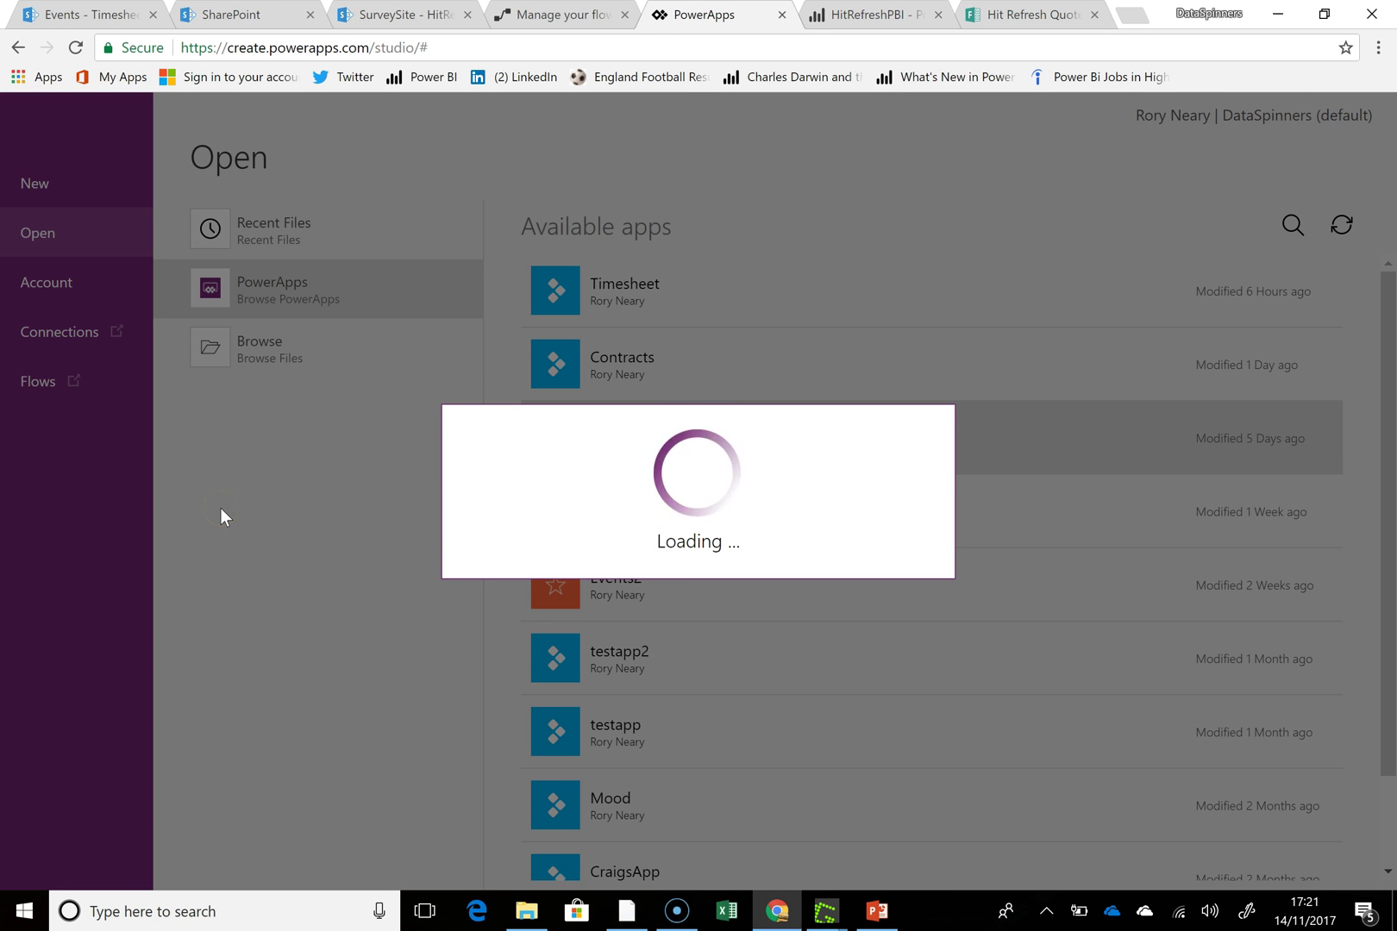
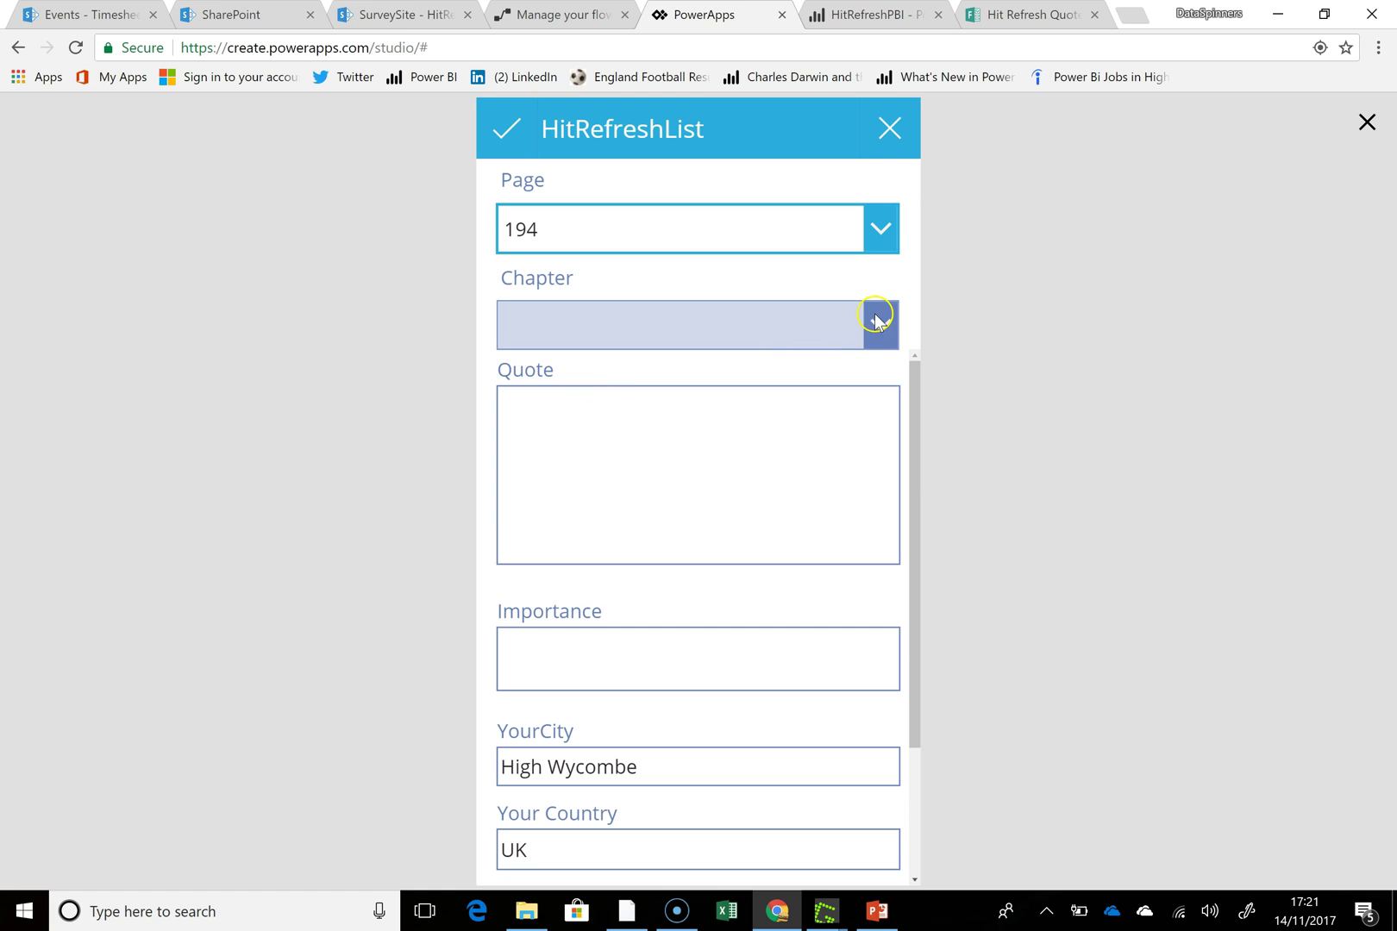
- Set the chapter to 8, the quote to "The quick brown fox jumped over the lazy dog" and the importance to "Not that important"
scroll(560, 565, "down", 1)
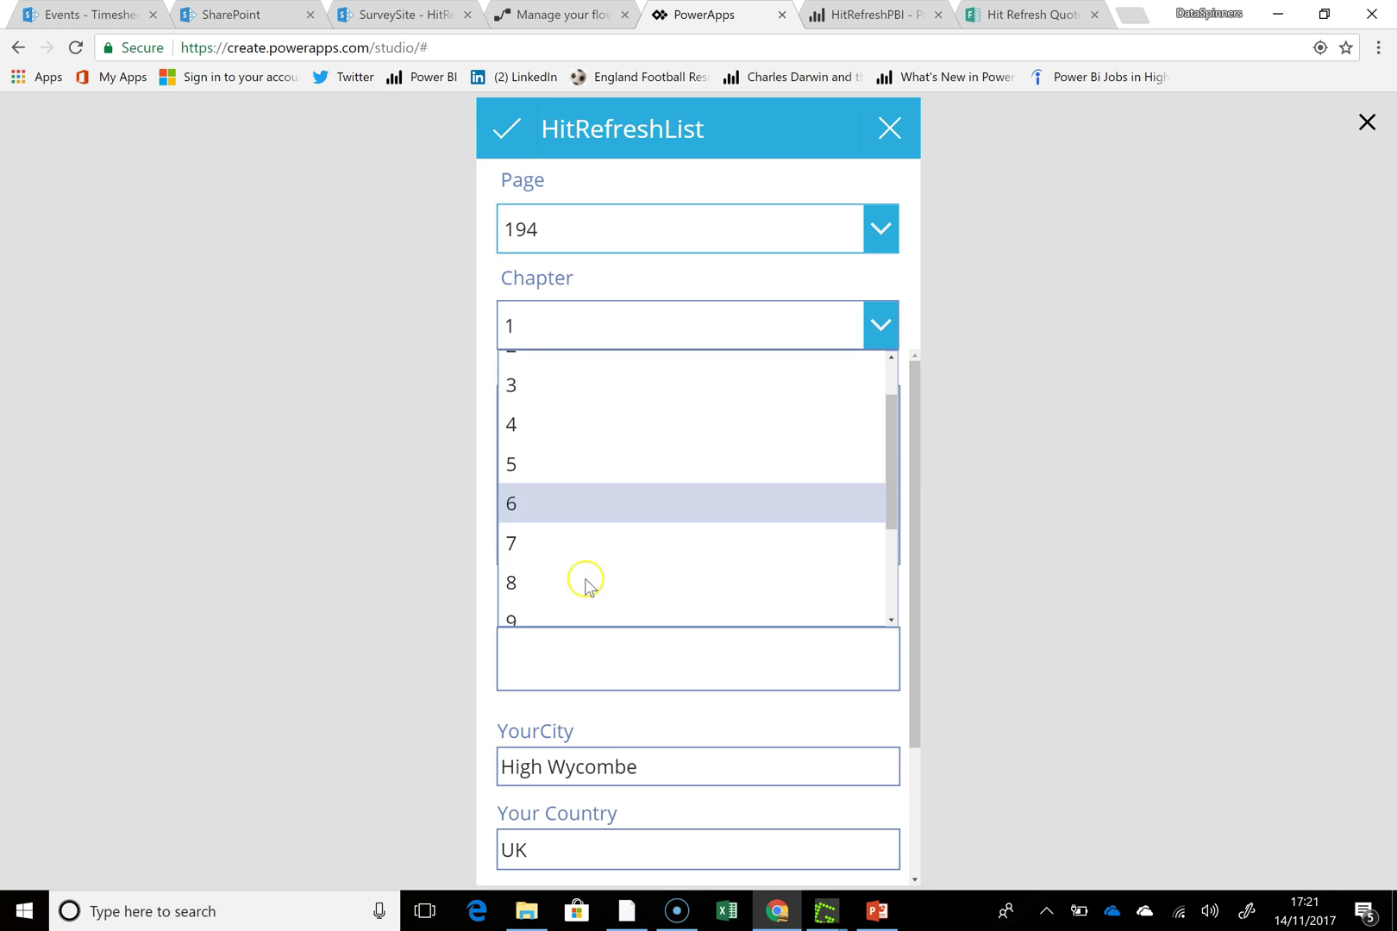
left_click(577, 582)
left_click(588, 423)
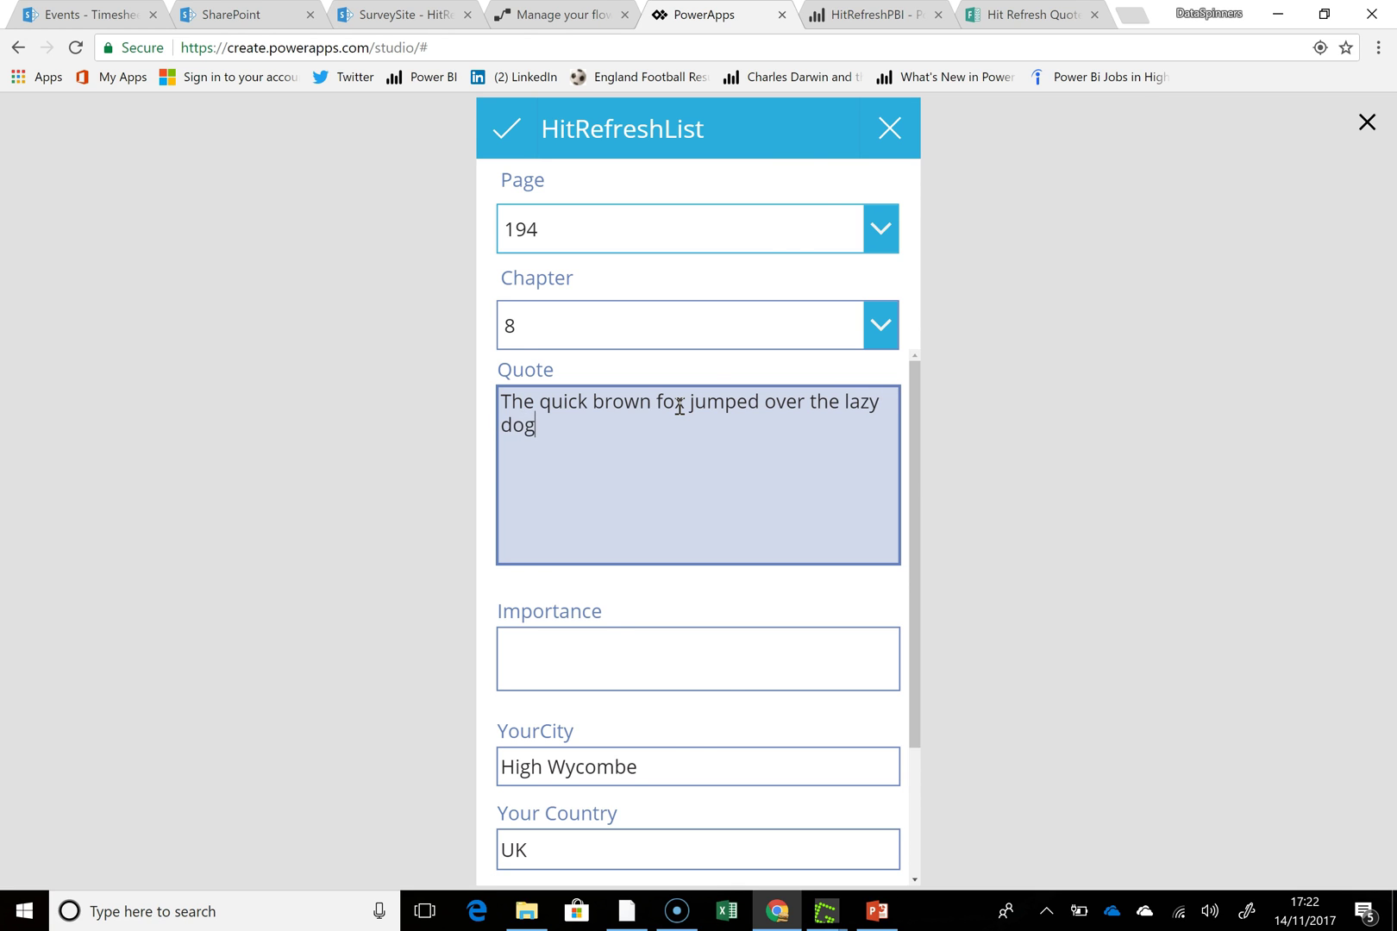
left_click(656, 638)
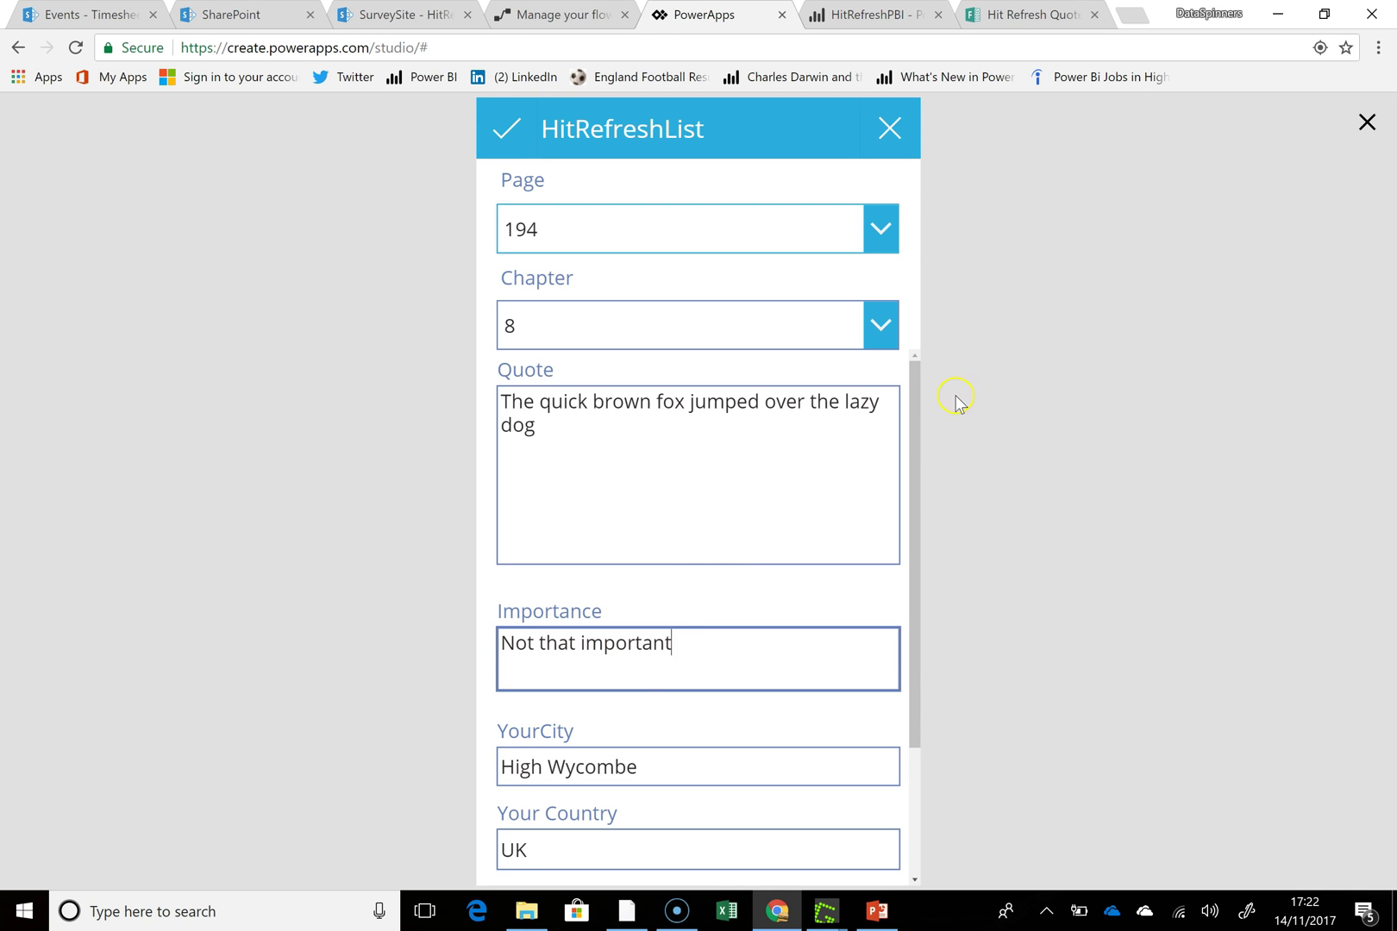
- Review the city, country, latitude and longitude fields of the new quote record and submit it
scroll(921, 482, "down", 2)
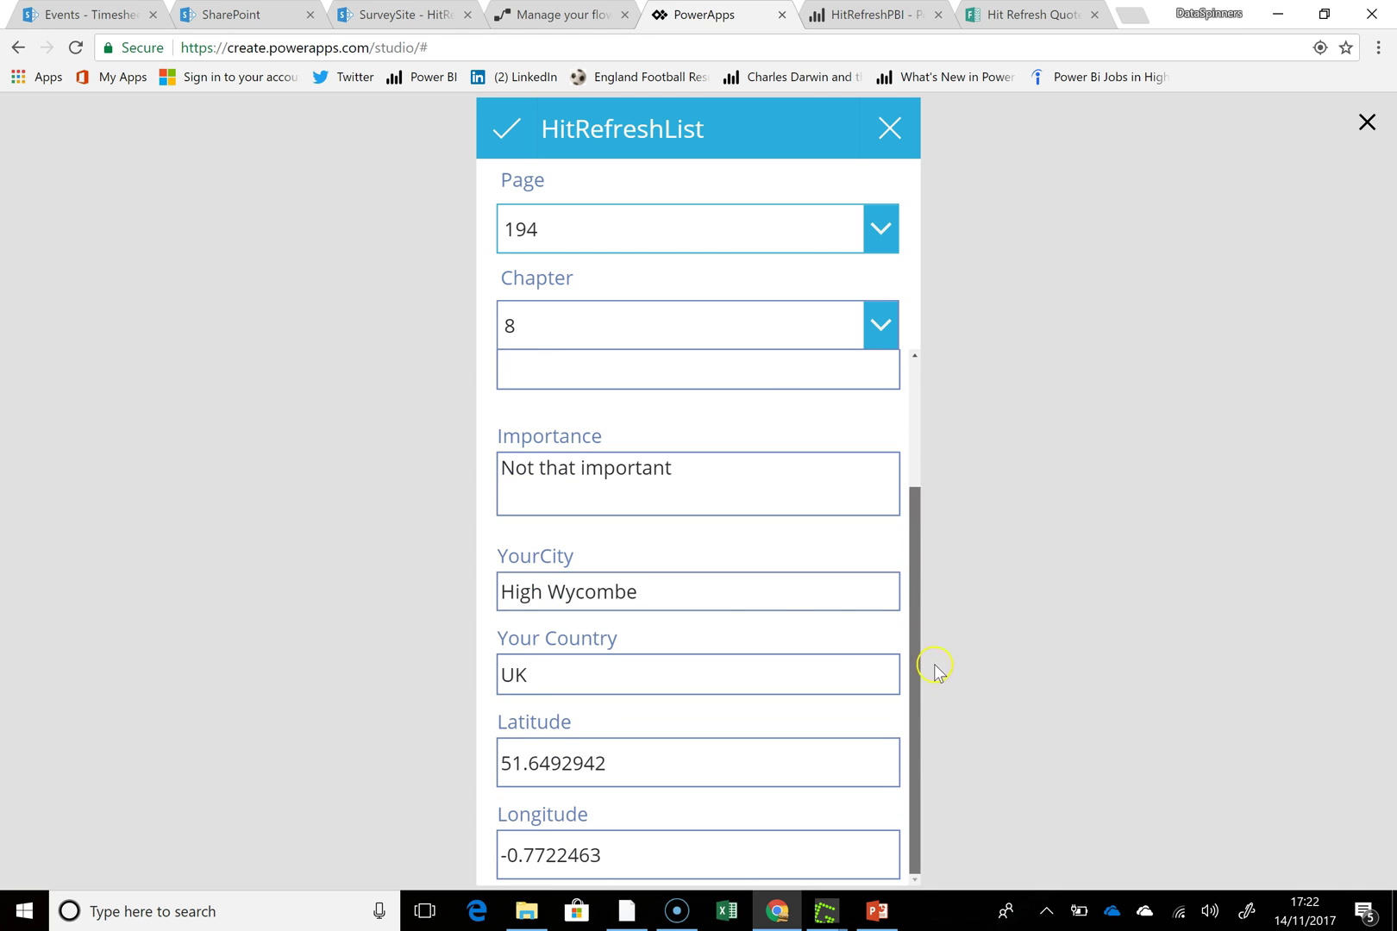
left_click(576, 667)
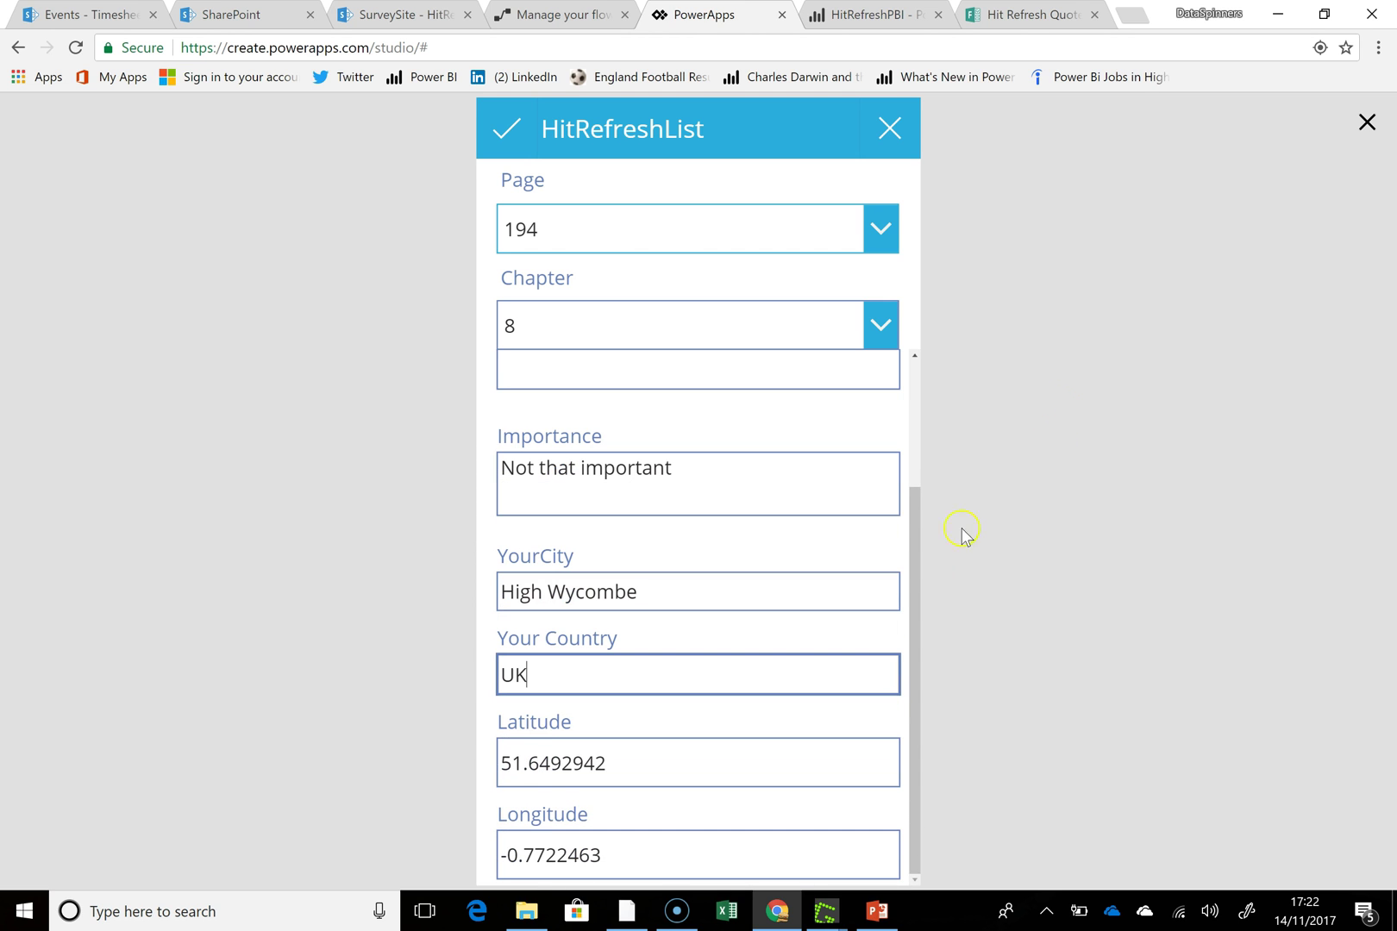
left_click_drag(919, 556, 911, 415)
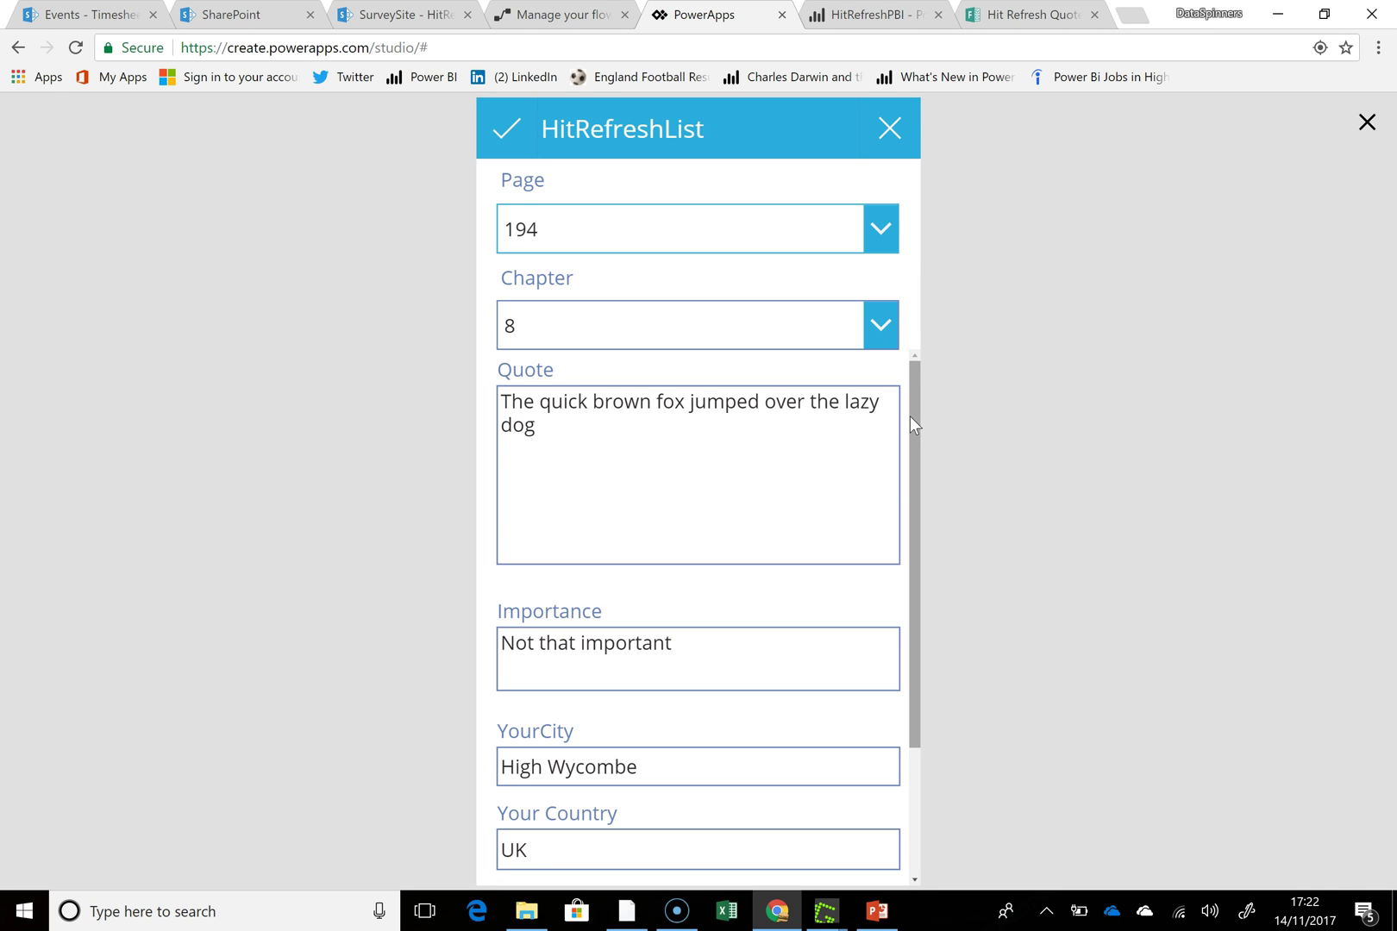
left_click(912, 420)
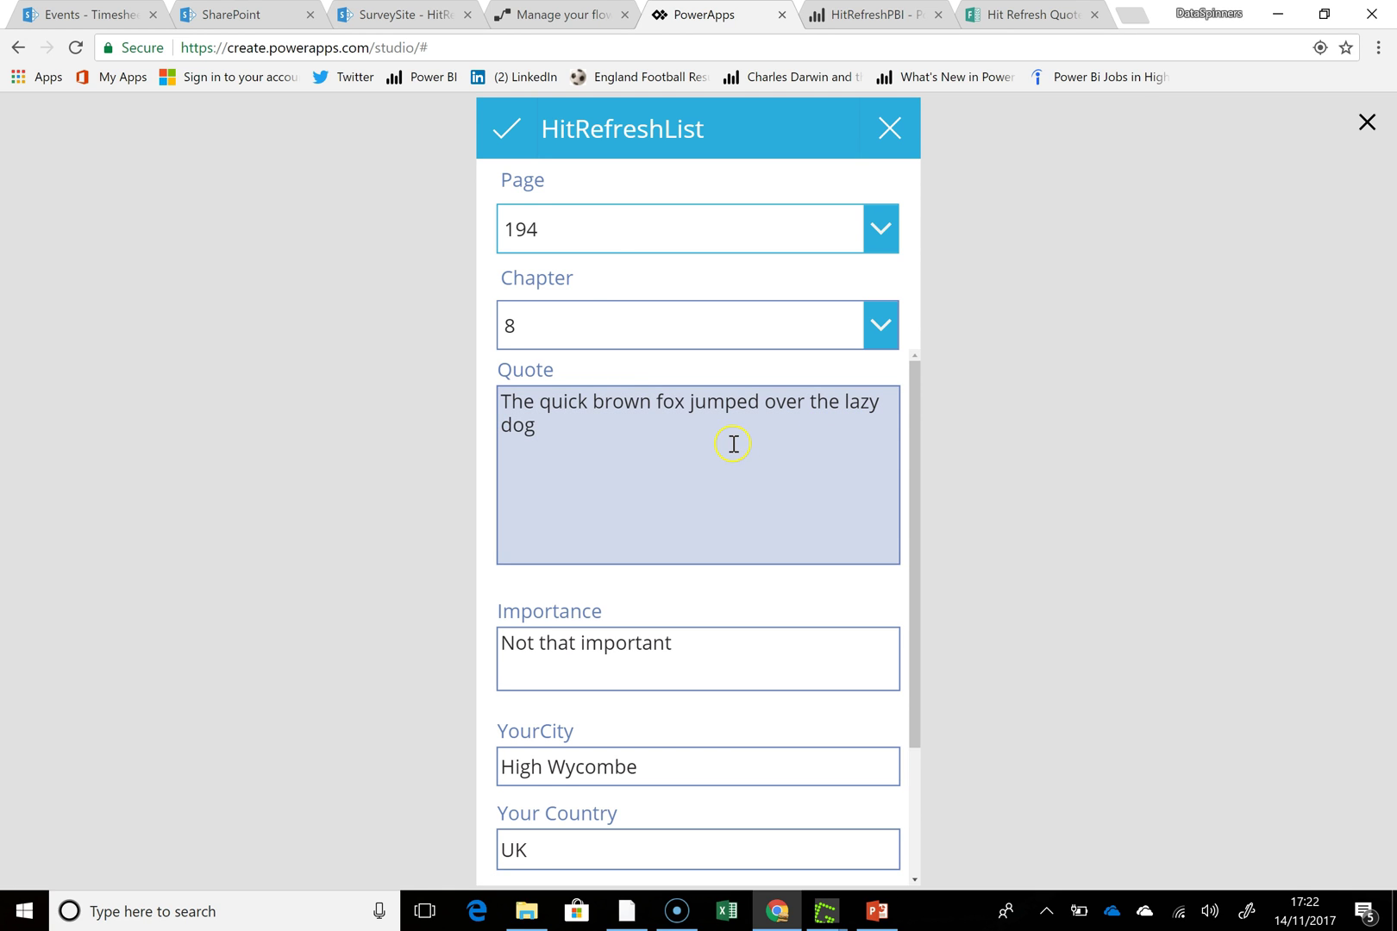
left_click(507, 129)
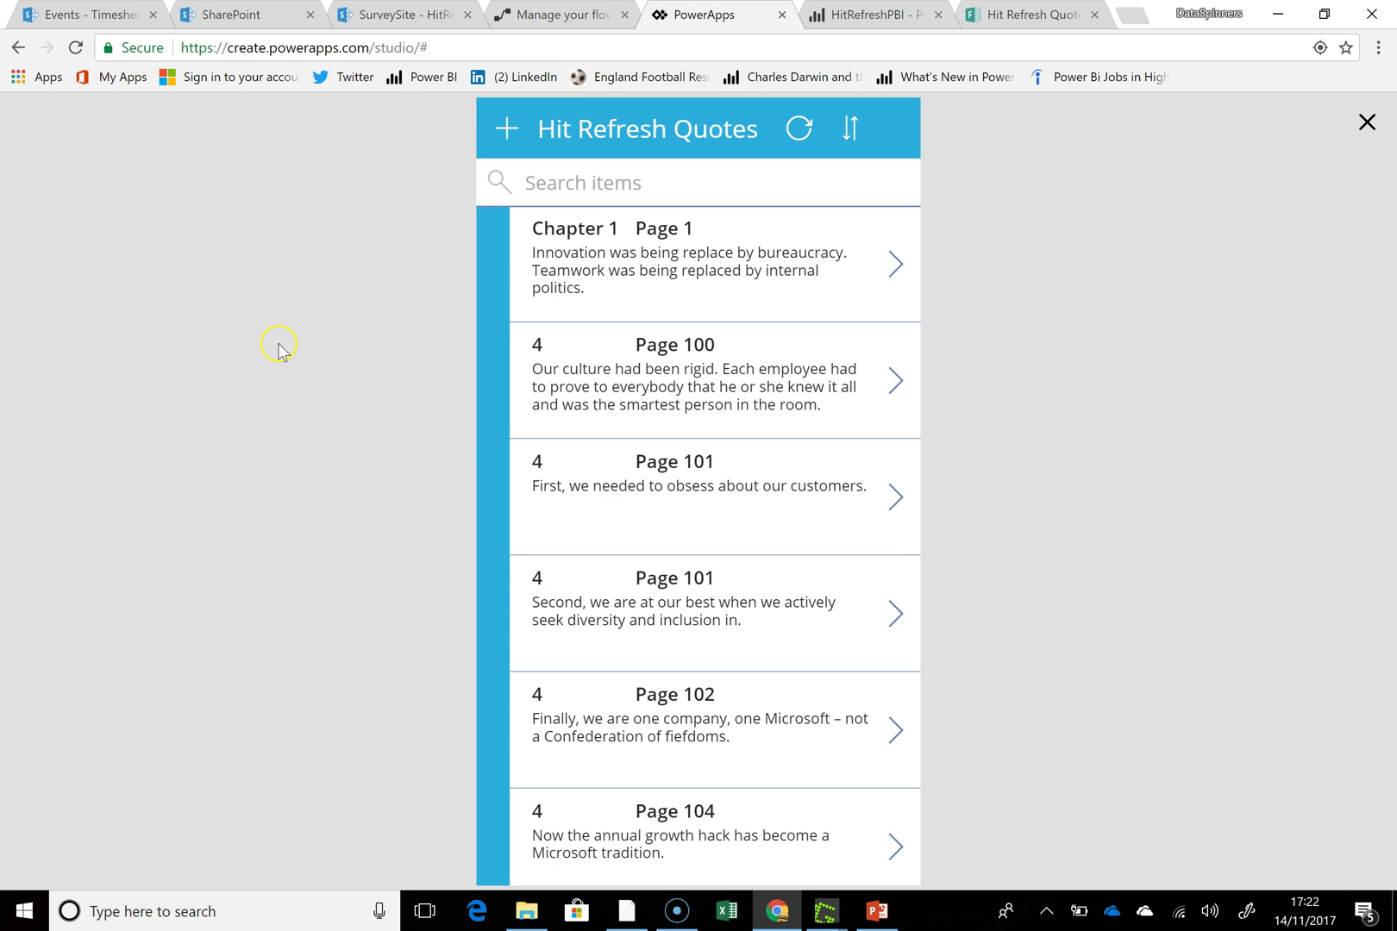
- Return to HitRefreshList in SharePoint and reload it to check for the quote submitted through the app
left_click(237, 22)
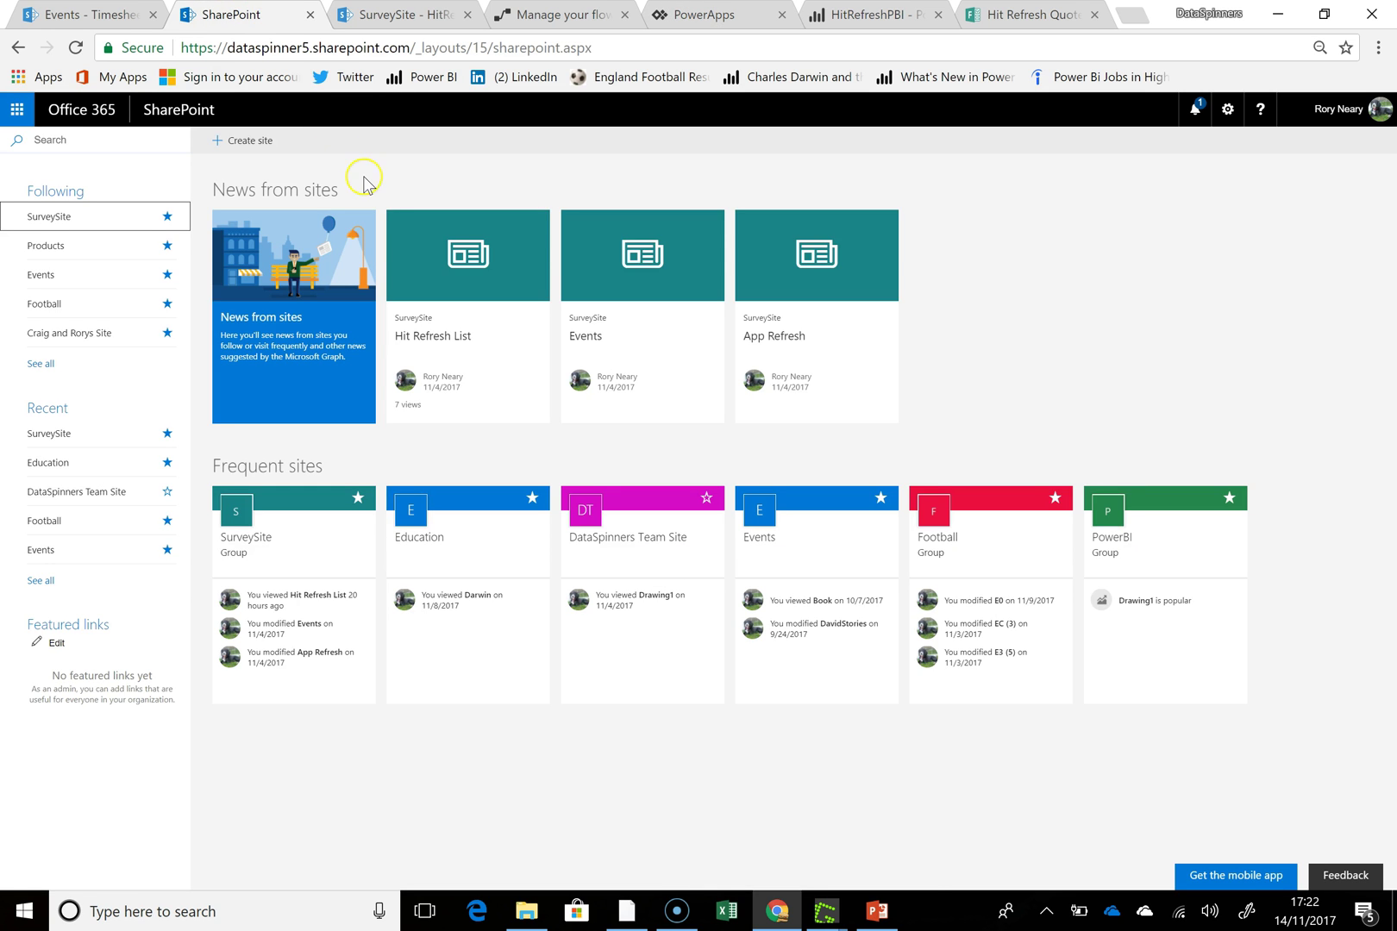
left_click(390, 21)
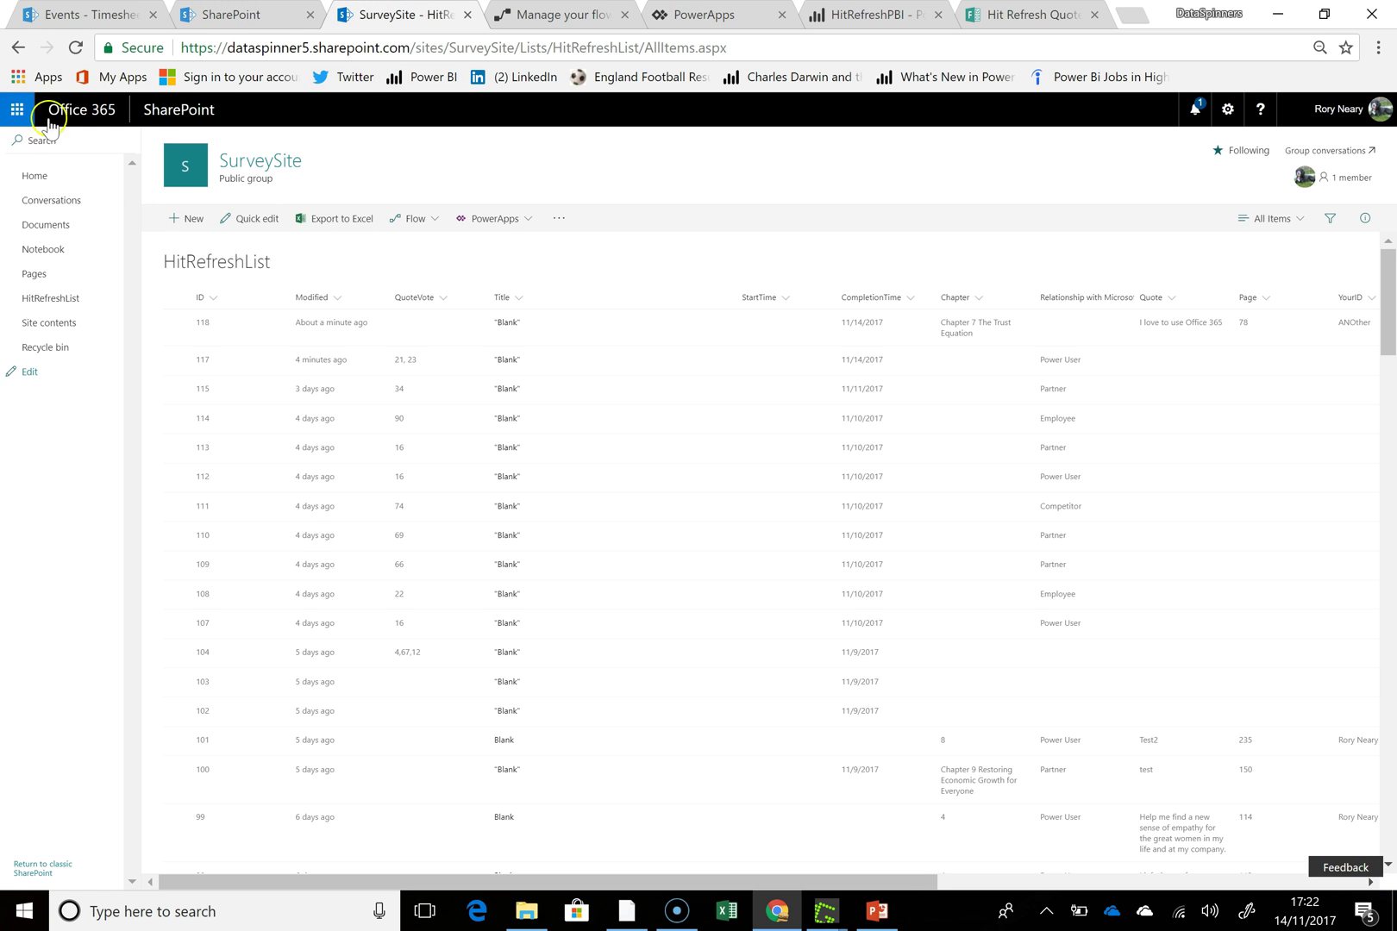
left_click(76, 48)
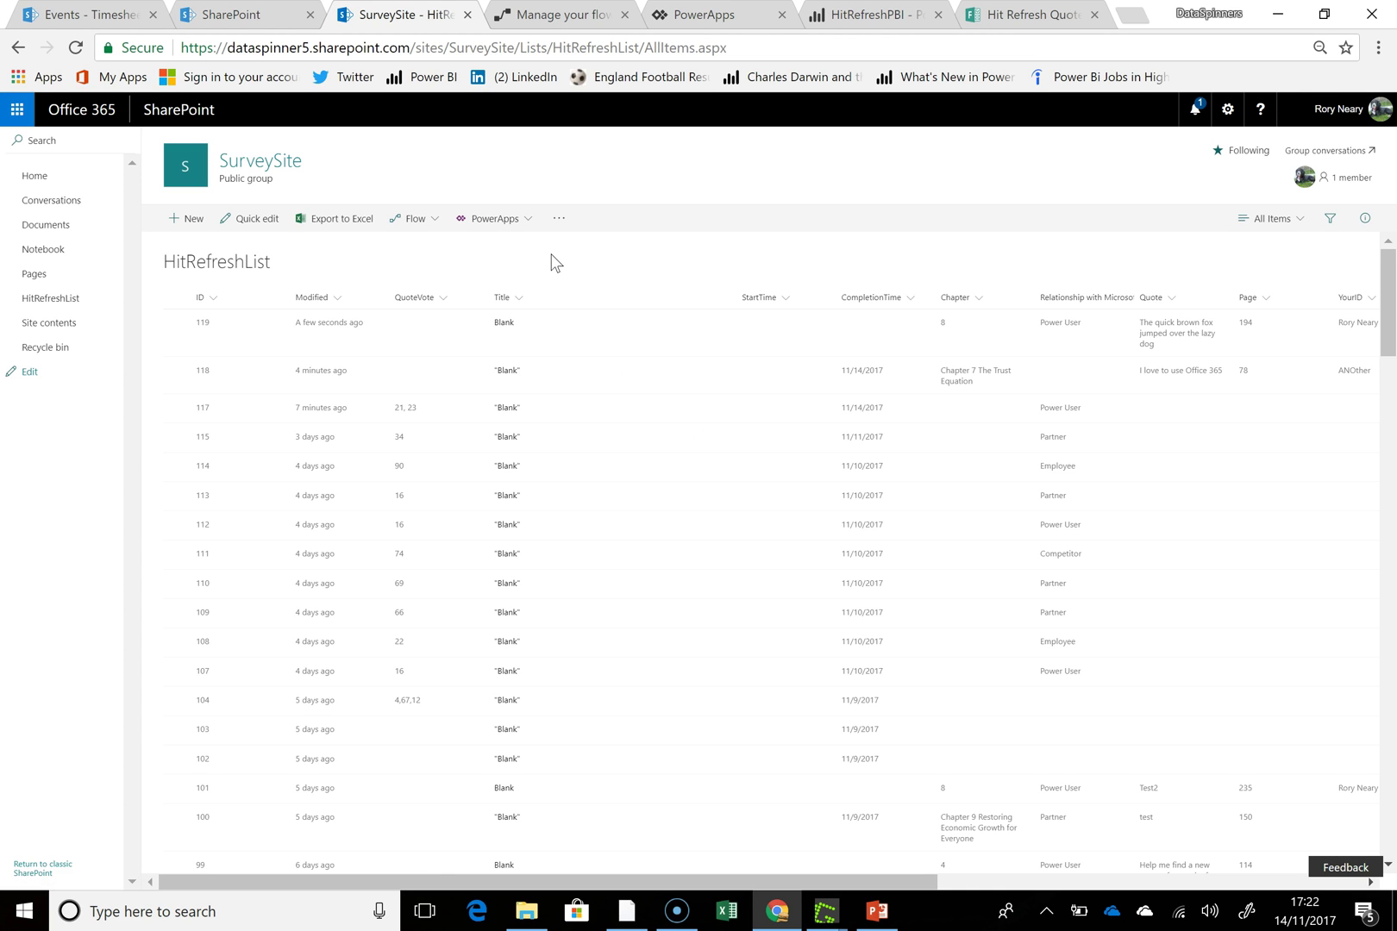
- Switch to the HitRefreshPBI report in Power BI and view the dashboard on its Quote Extracts page
left_click(872, 17)
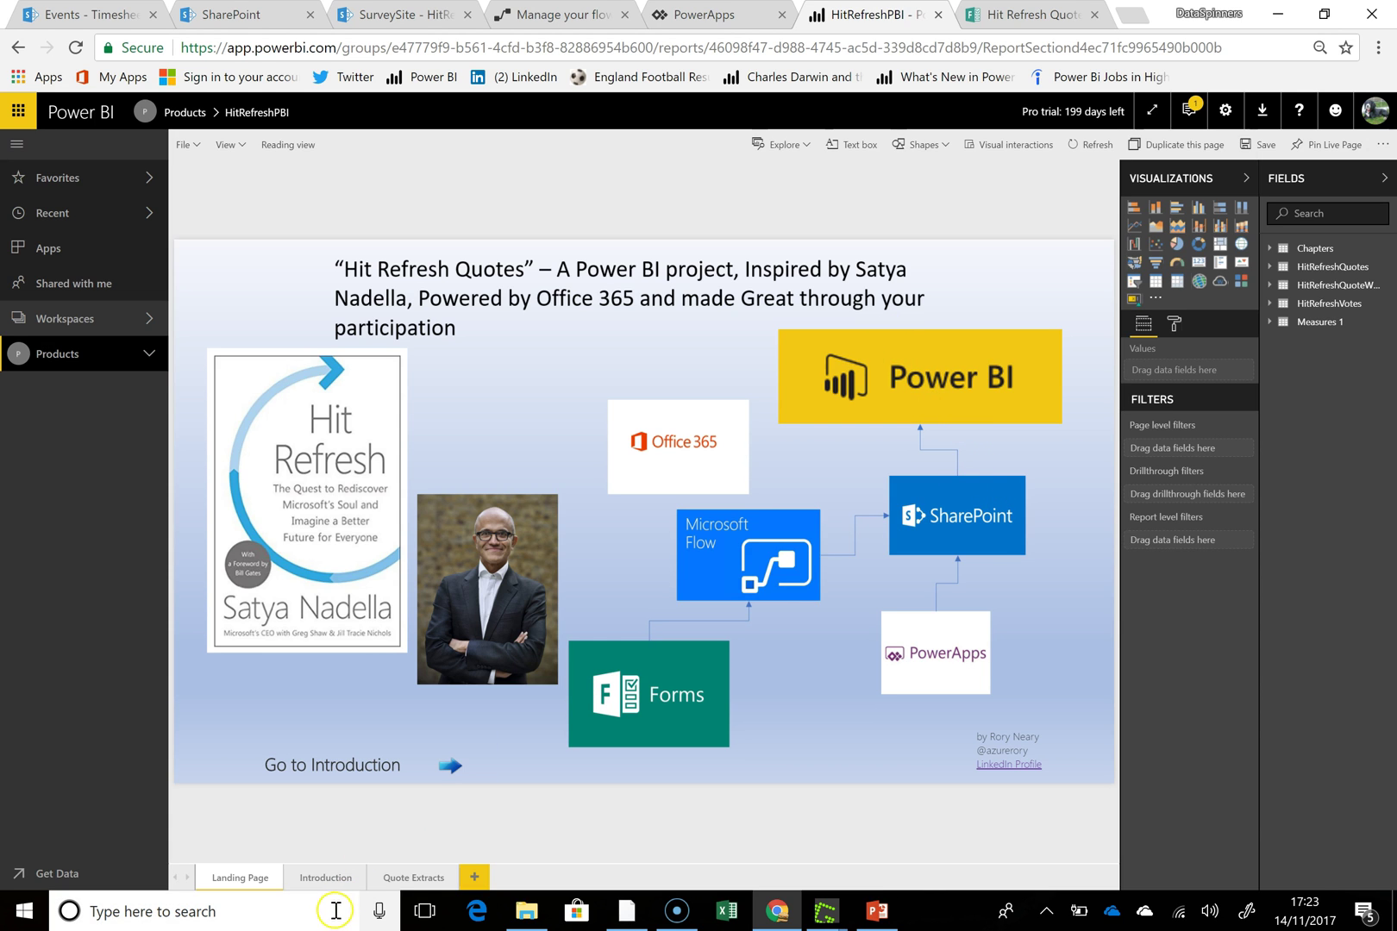
left_click(402, 877)
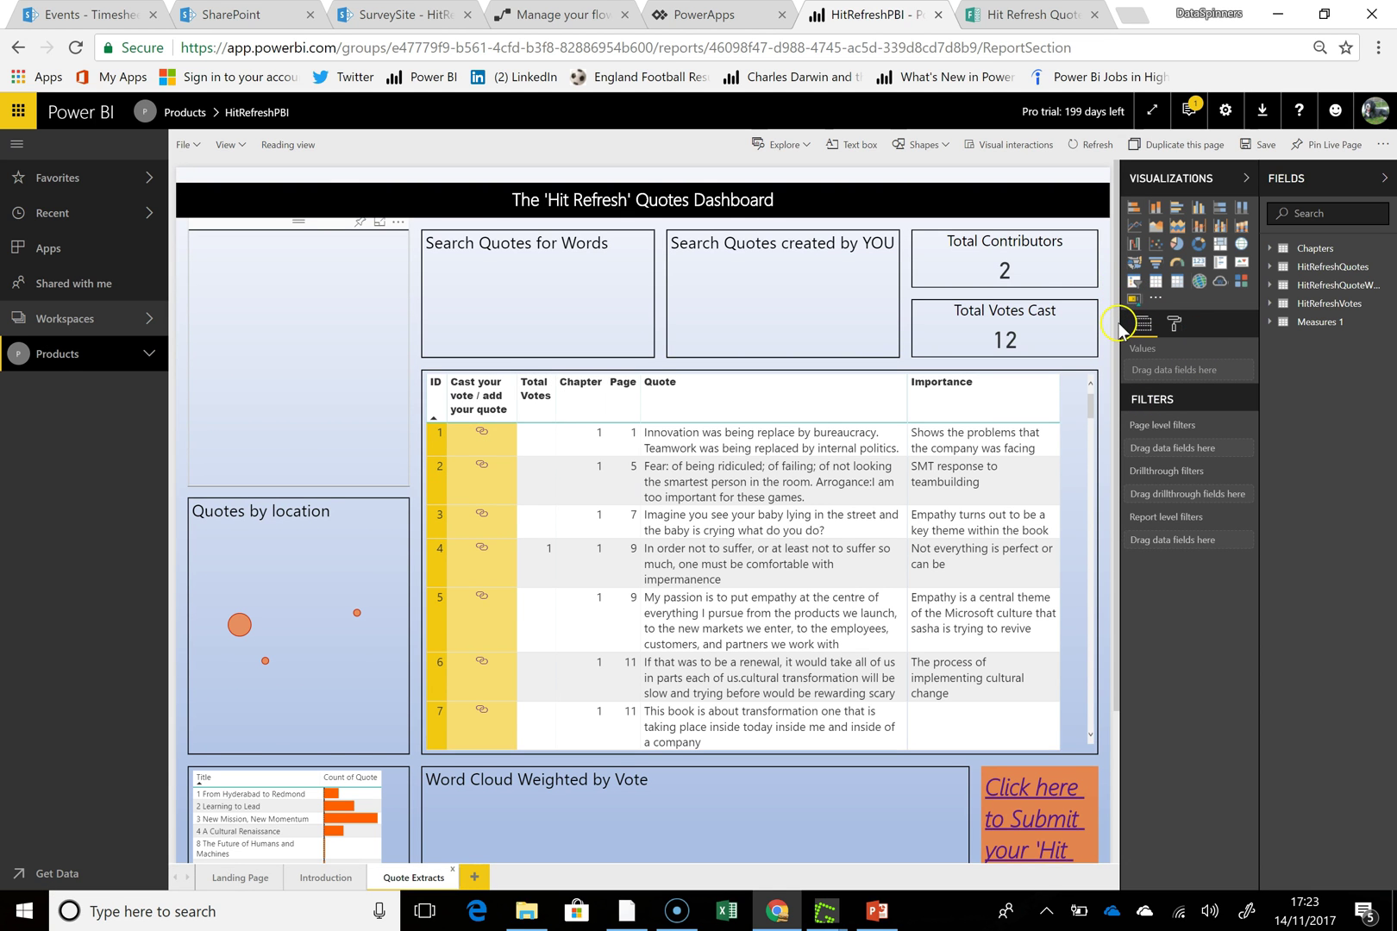
scroll(1120, 345, "down", 1)
scroll(1119, 345, "down", 1)
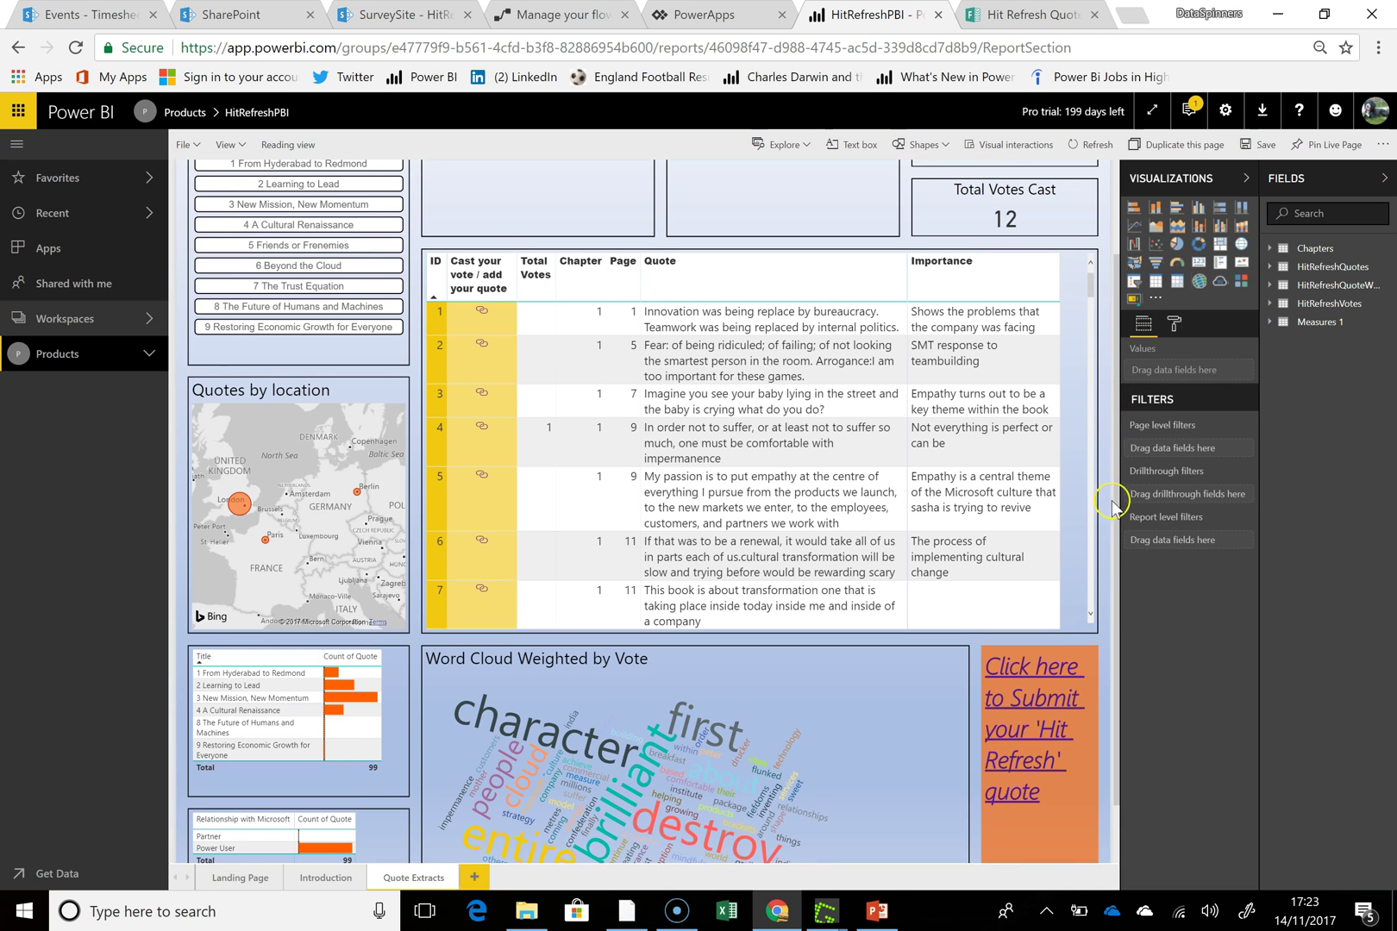
- Filter the dashboard by the word "character" in the vote-weighted word cloud, clearing the selection once and reapplying it
left_click(604, 748)
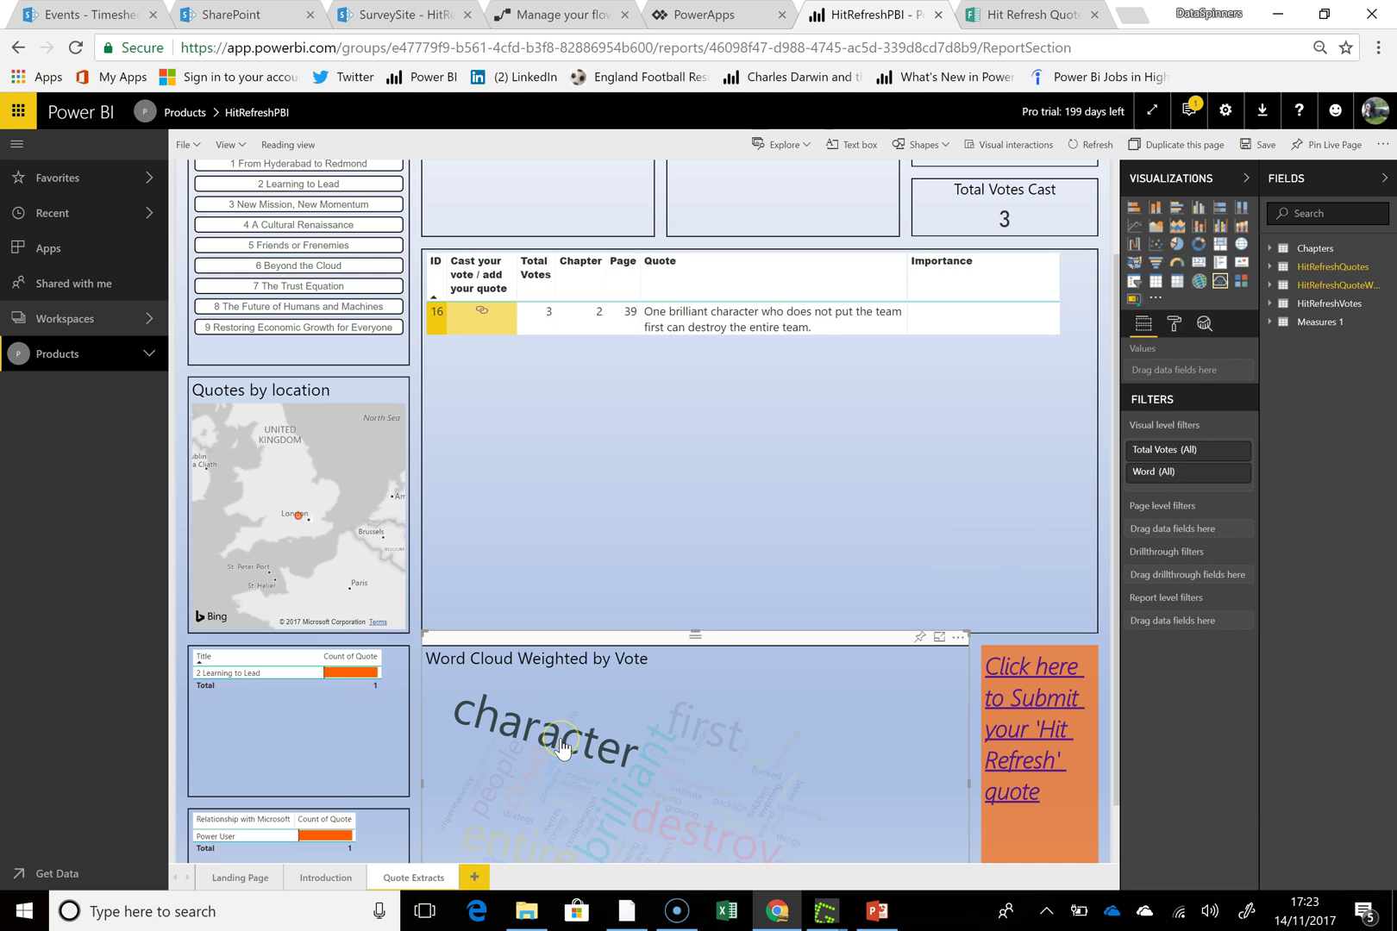
left_click(608, 718)
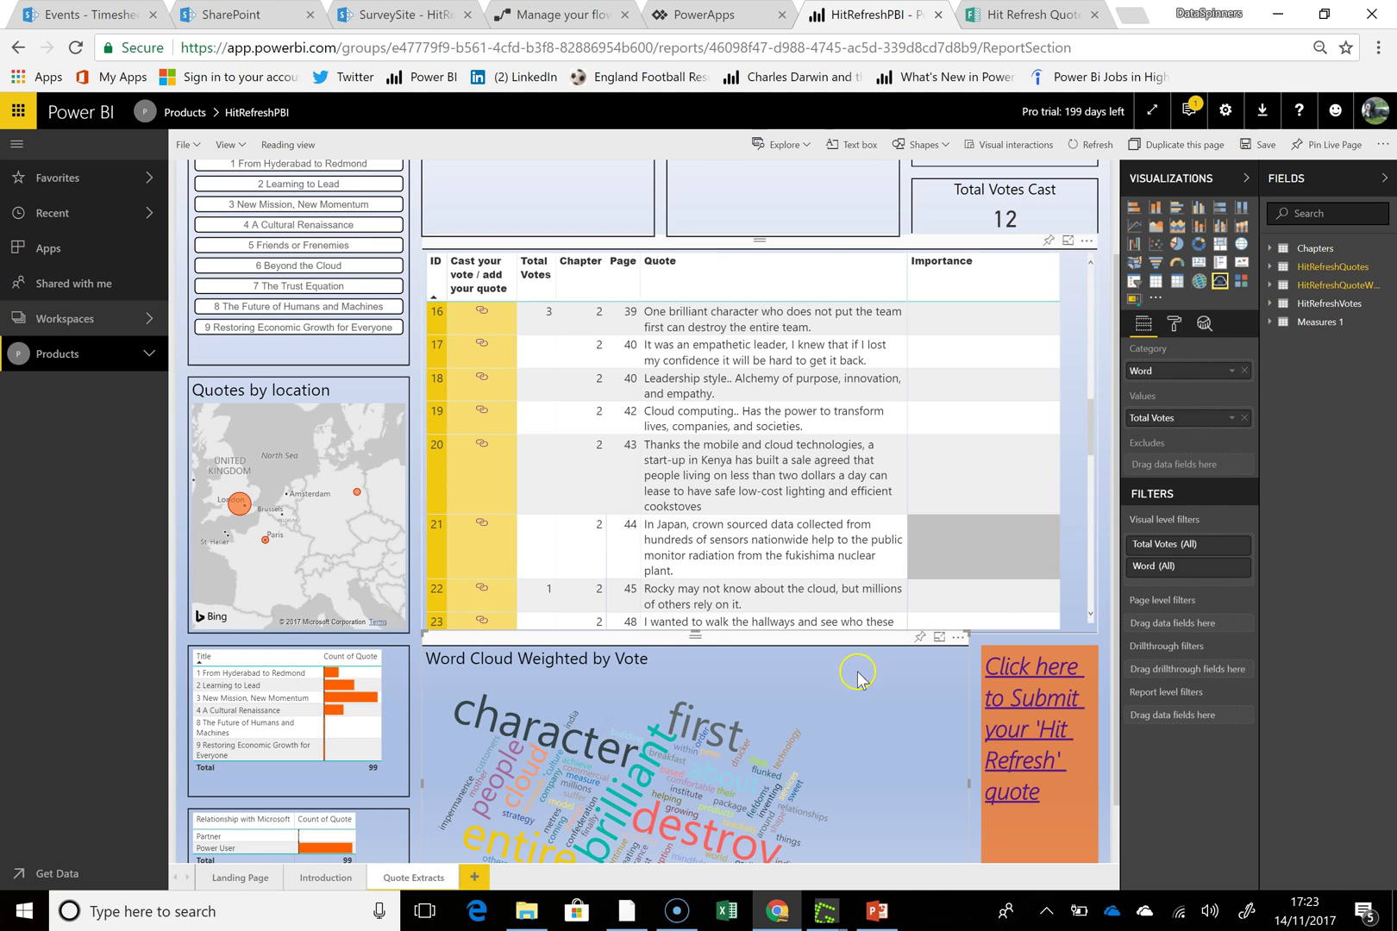
left_click(581, 743)
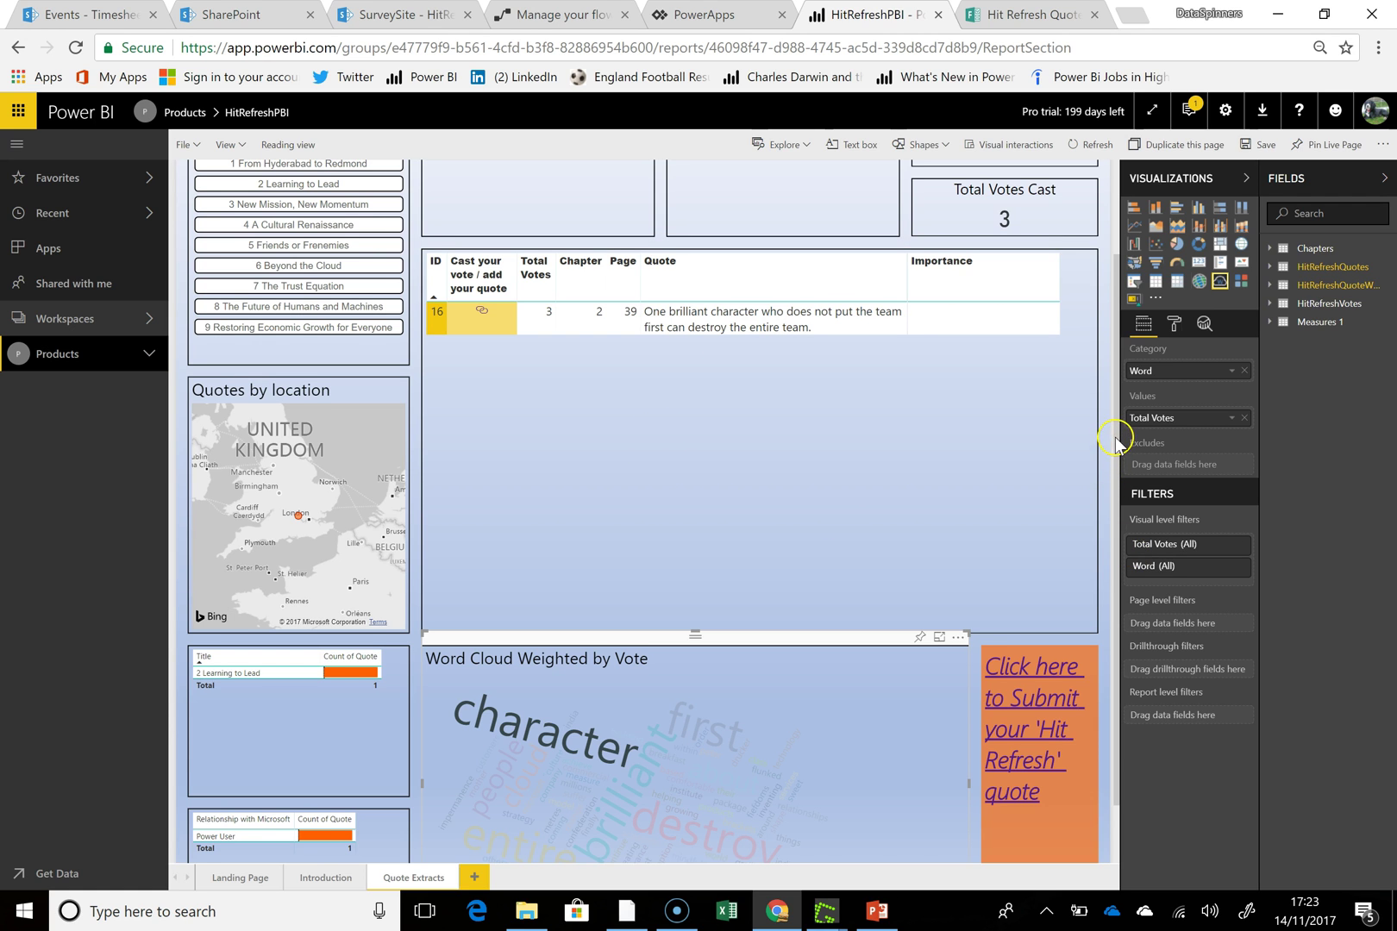
scroll(1116, 440, "down", 1)
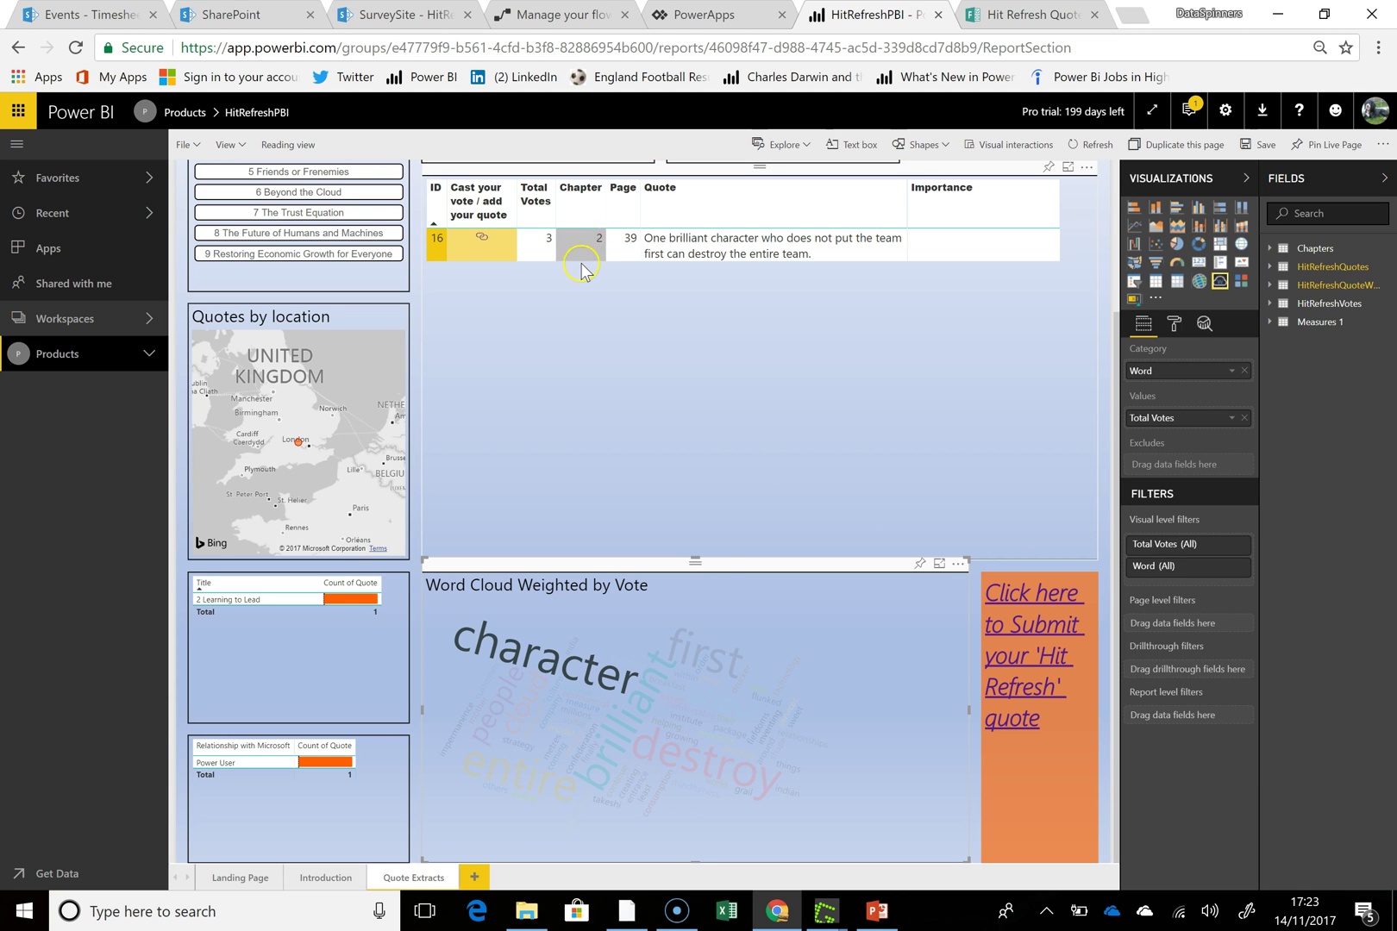
- Clear the word cloud's "character" selection and start an immediate refresh of the HitRefreshPBI dataset in the Products workspace
left_click(546, 661)
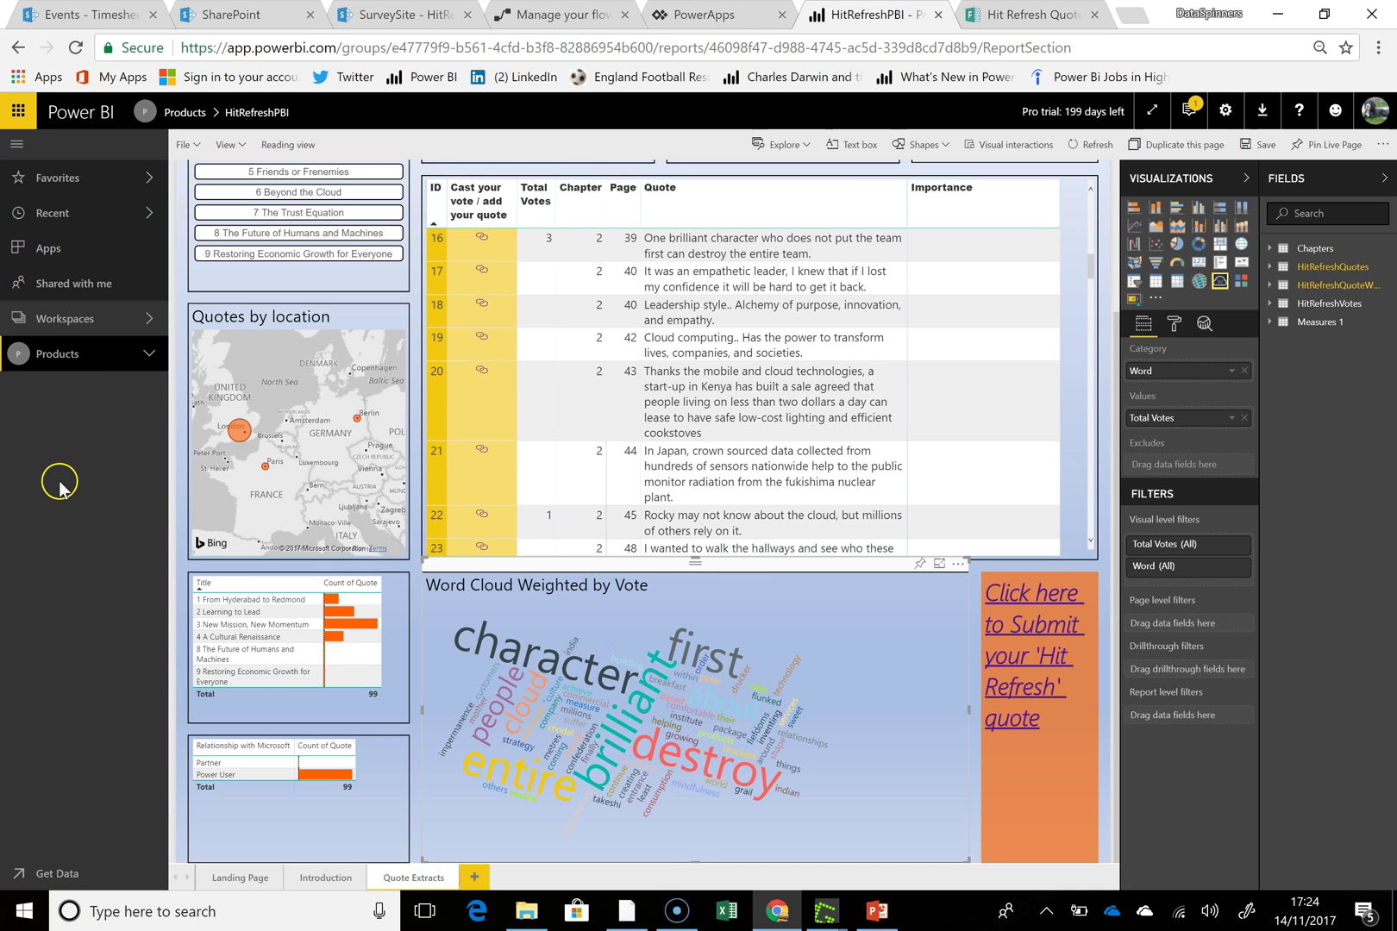
left_click(148, 320)
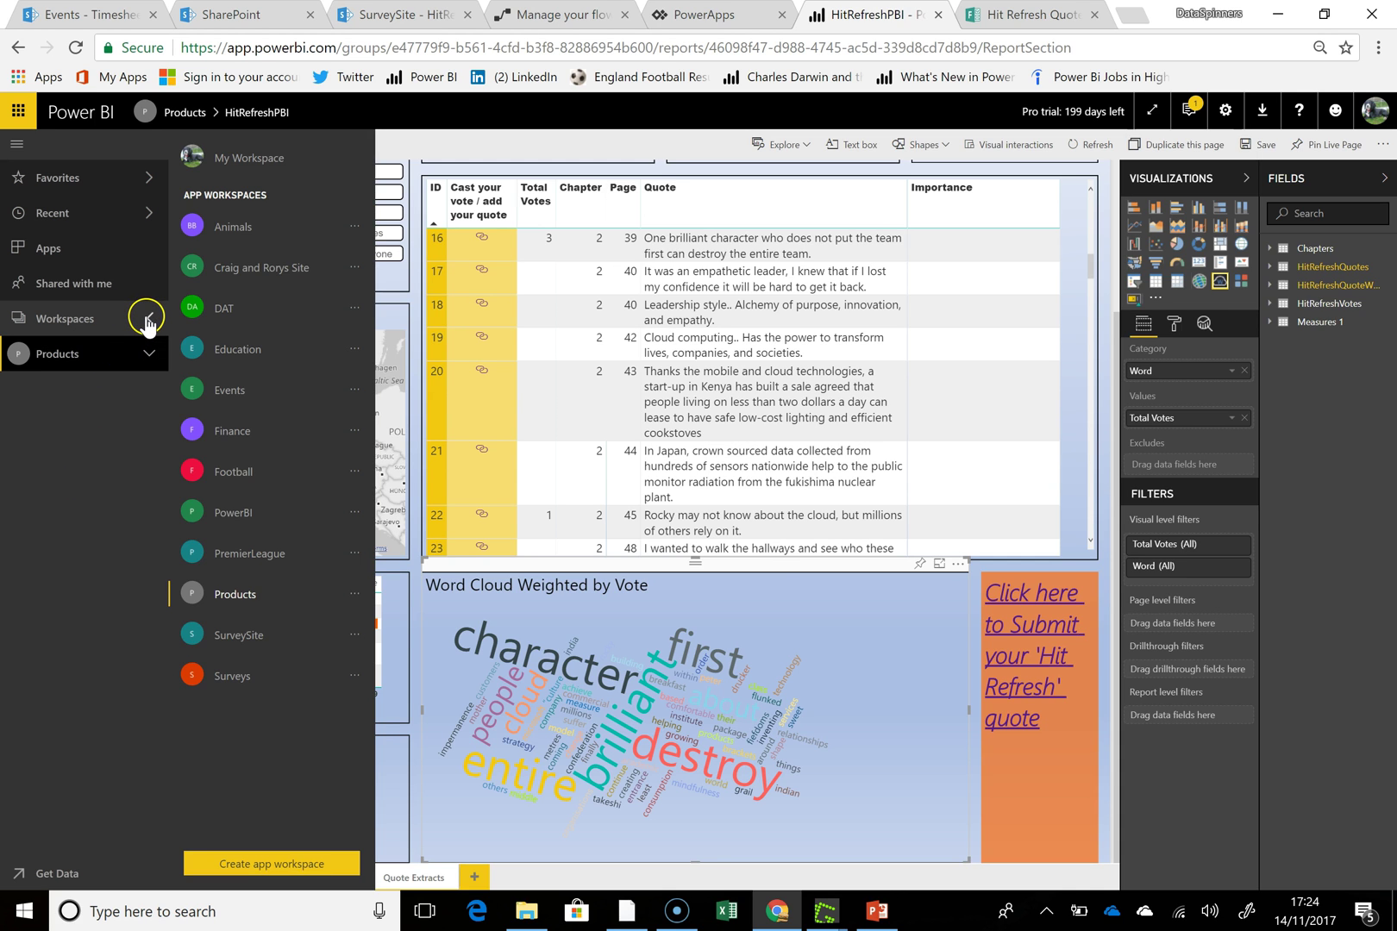
left_click(147, 321)
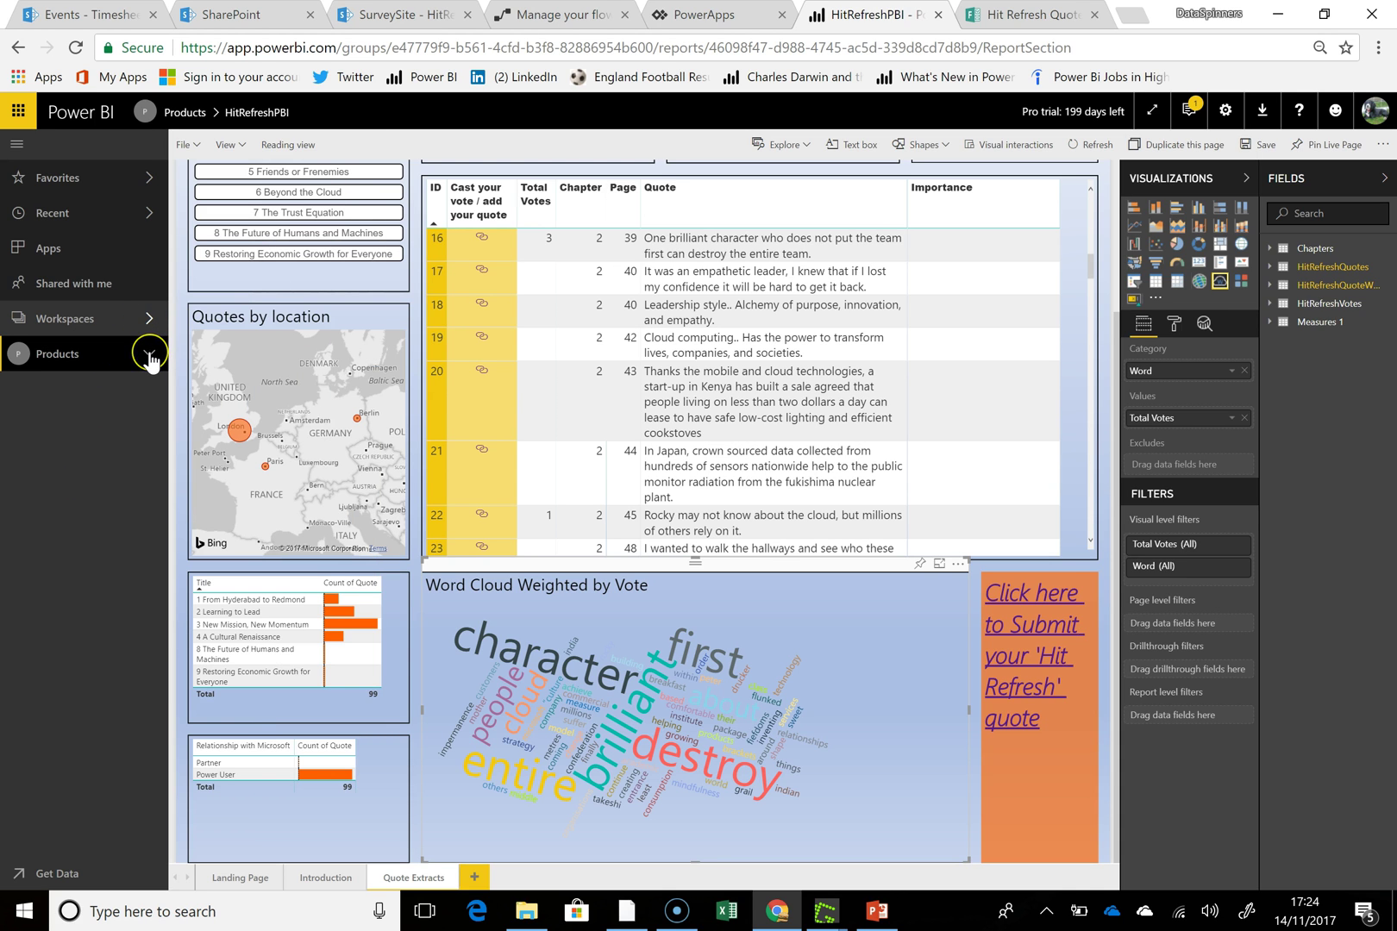
left_click(150, 355)
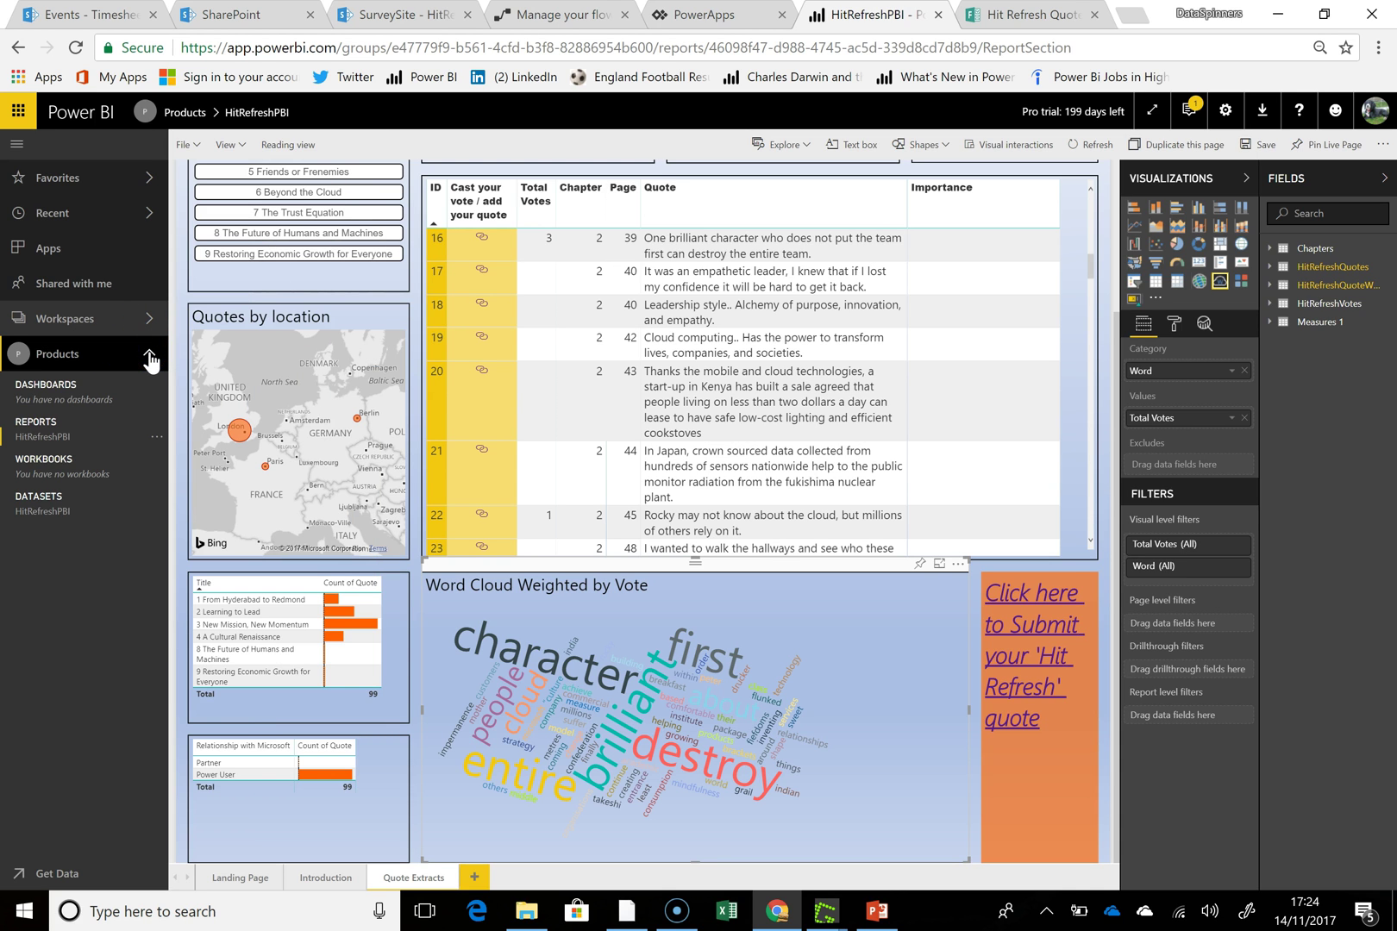
left_click(155, 511)
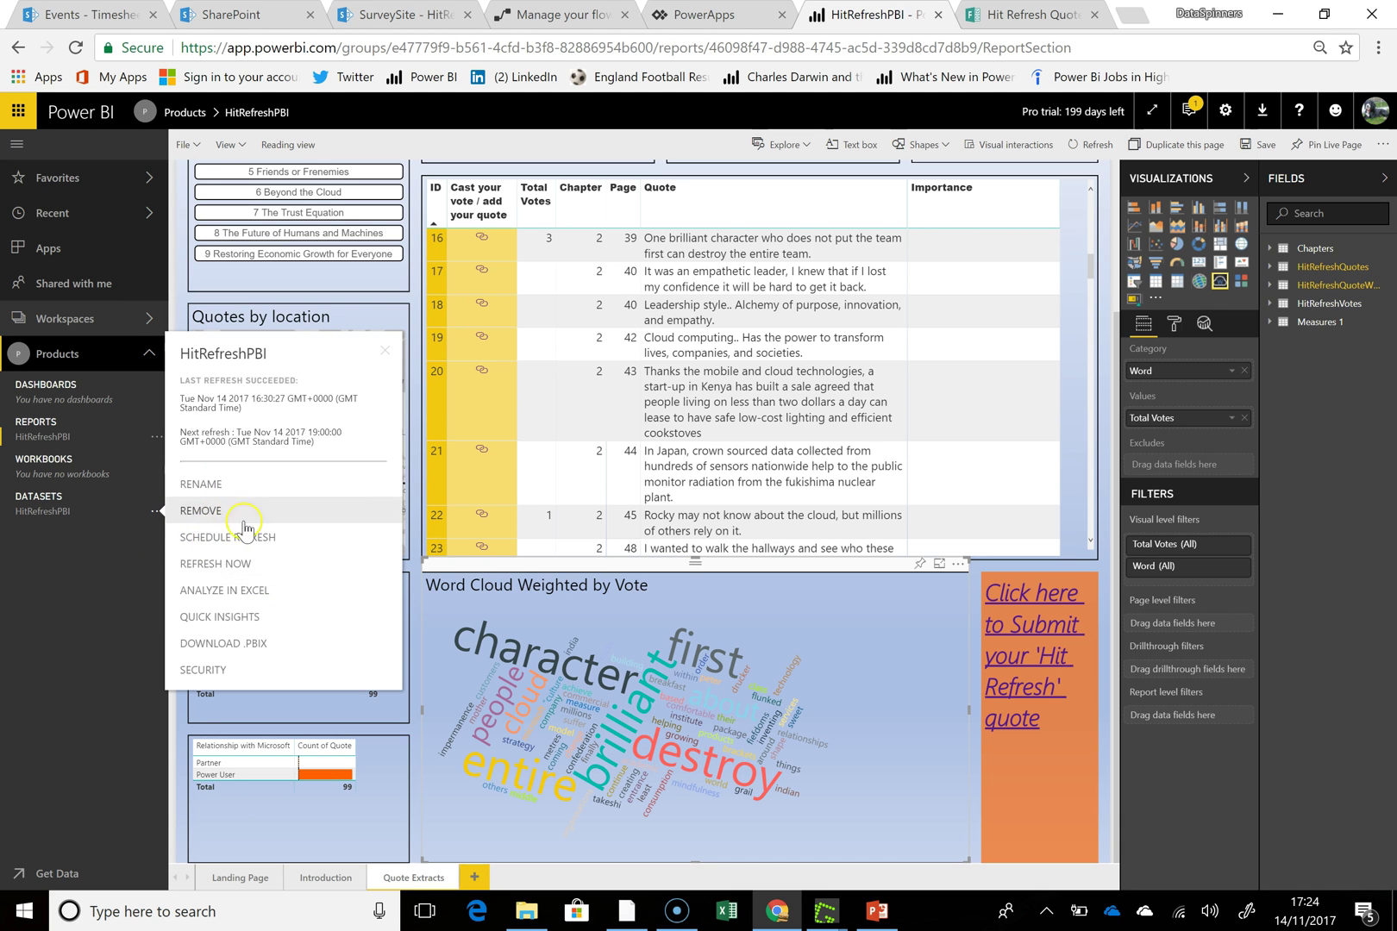
left_click(240, 564)
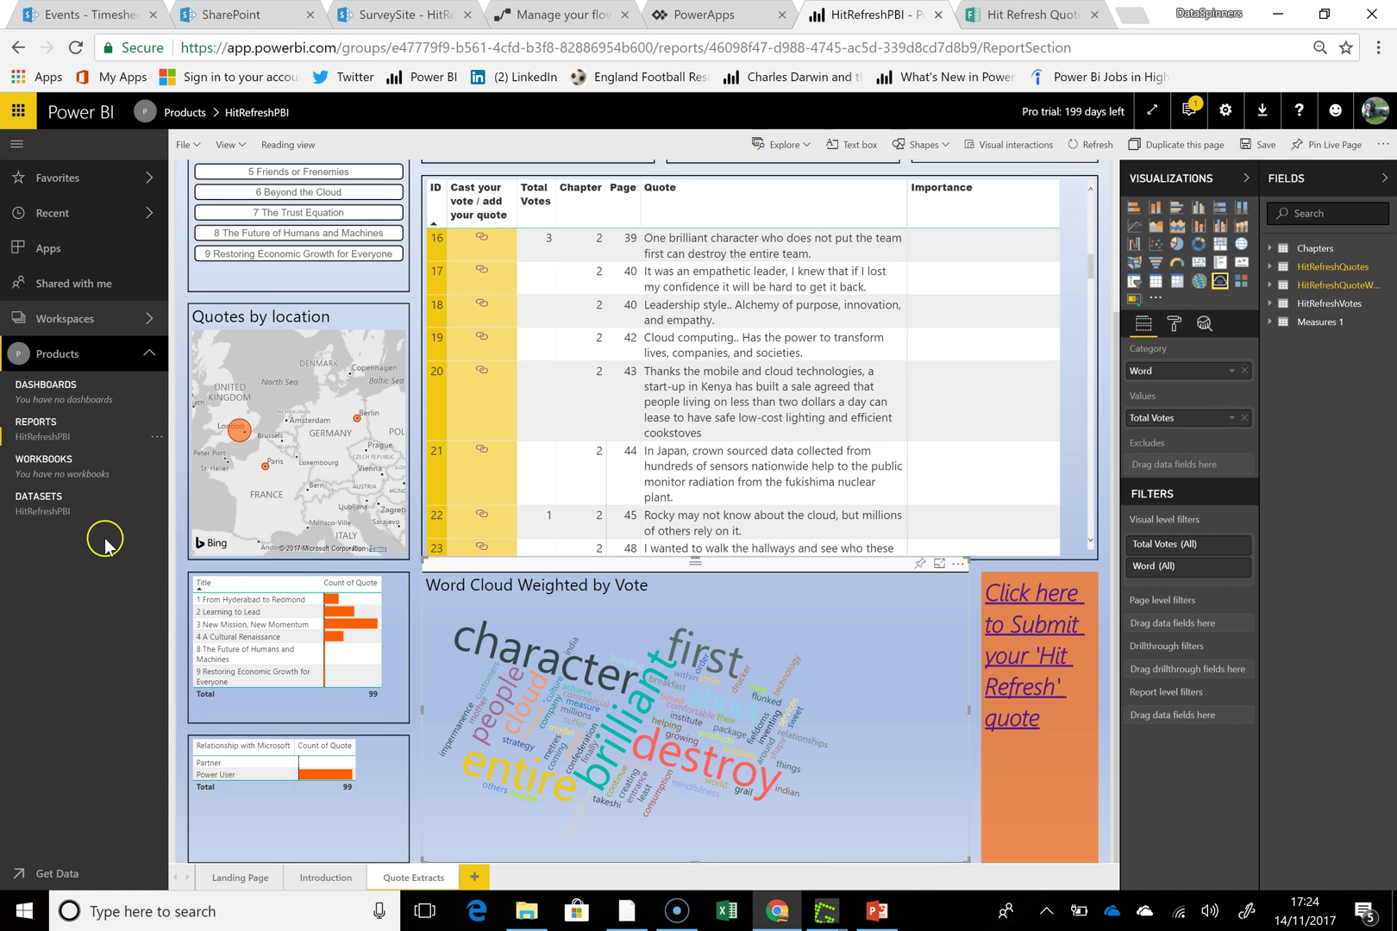
- Open the scheduled refresh settings of the HitRefreshPBI dataset without saving the changes to the report
left_click(155, 513)
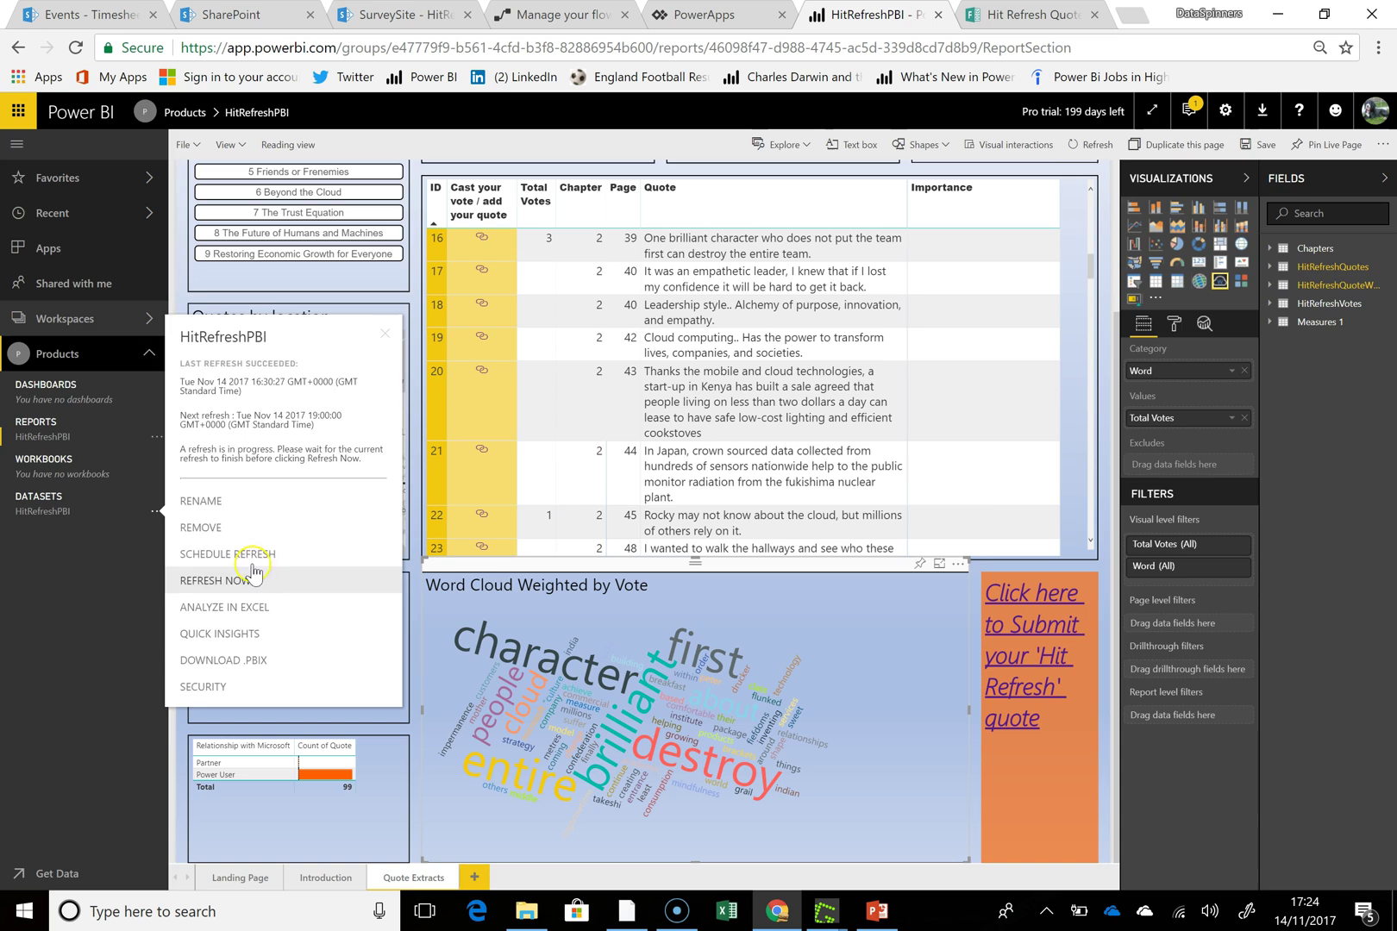
left_click(228, 554)
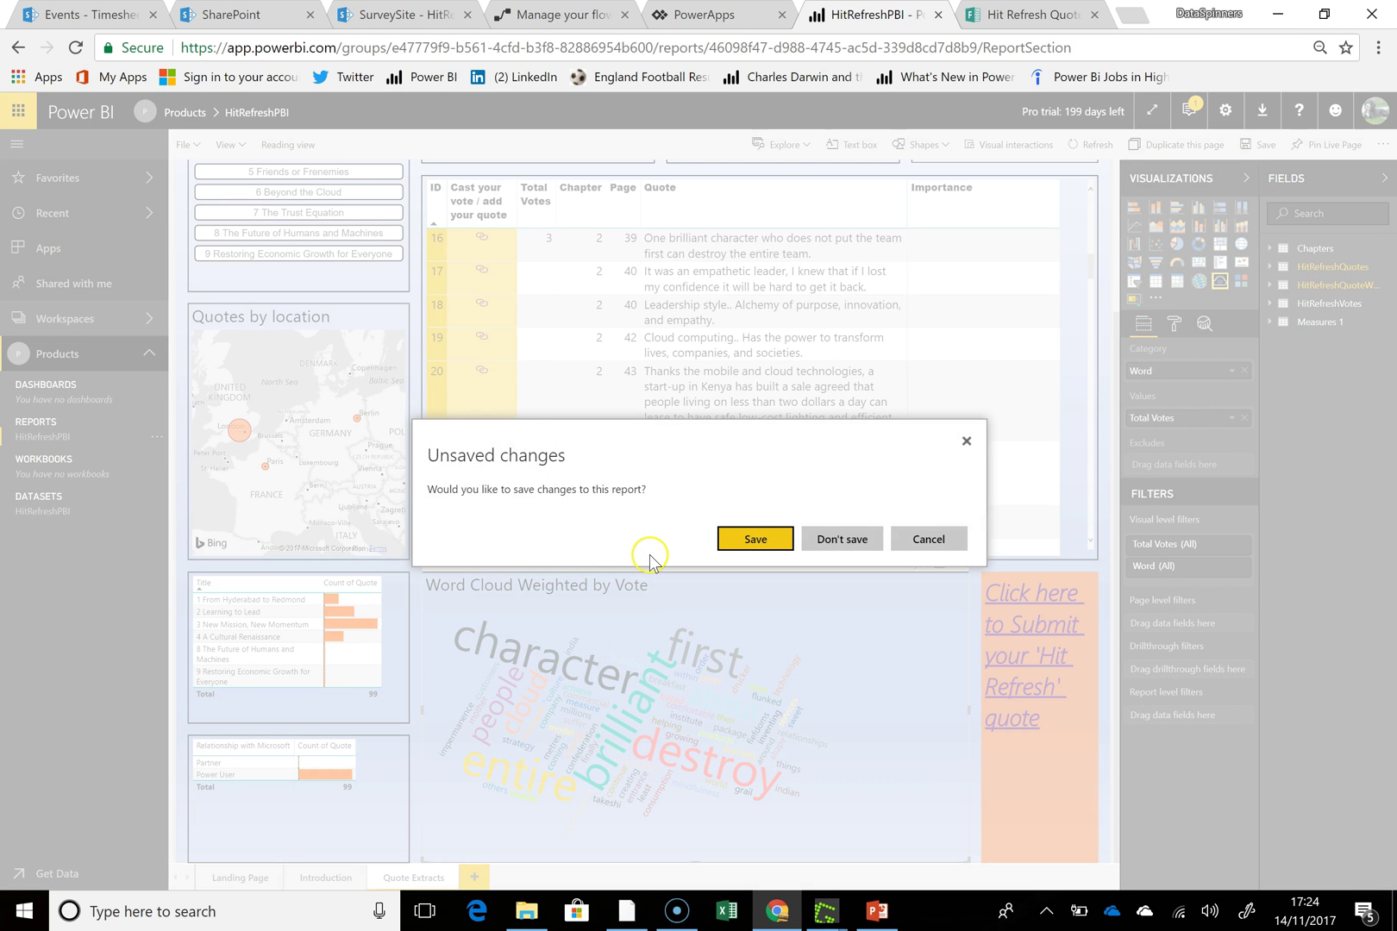
left_click(845, 542)
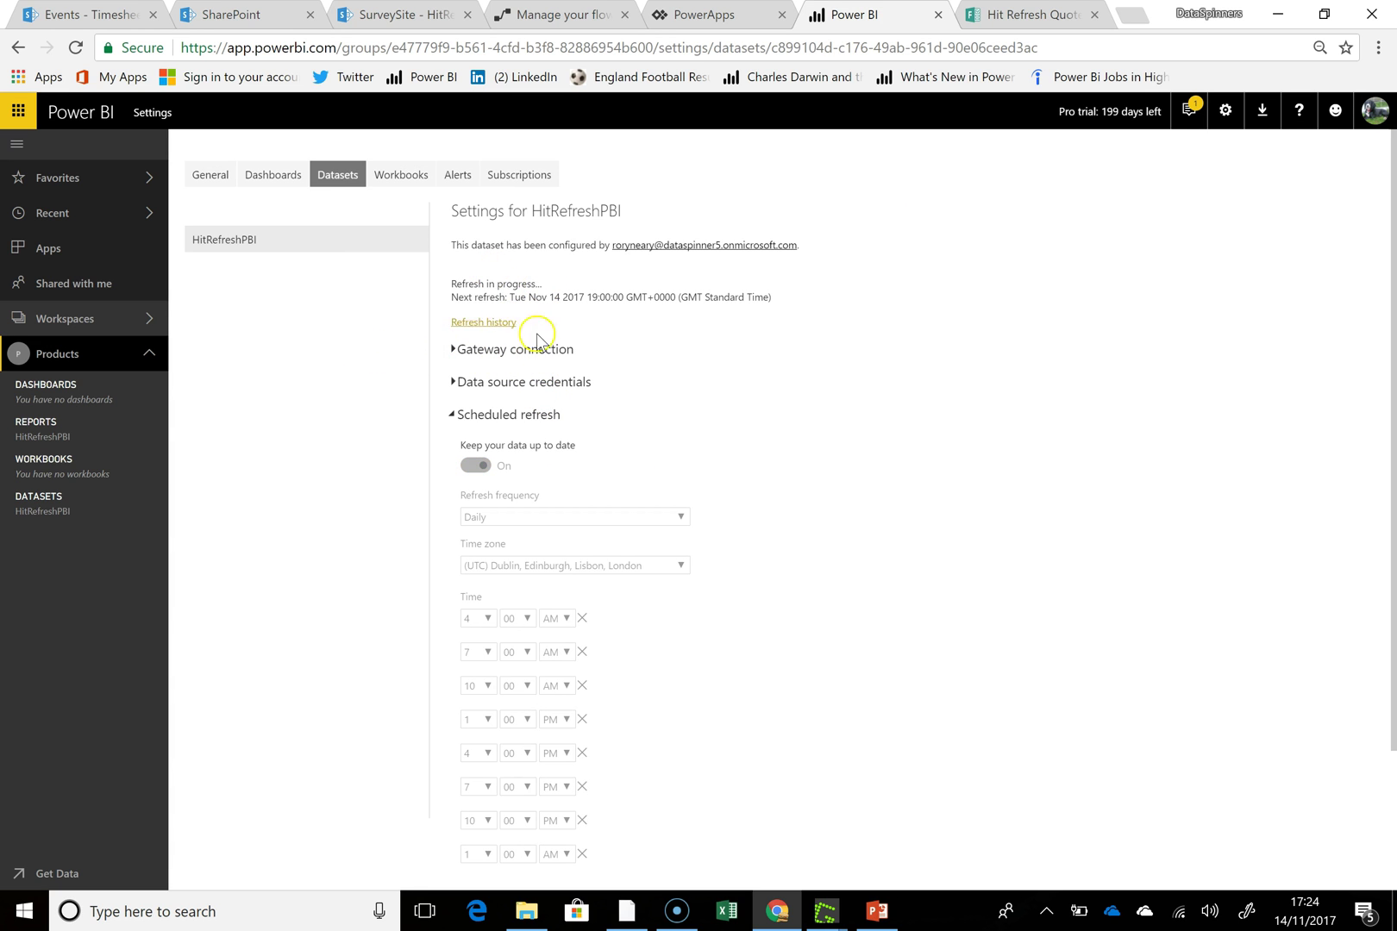
- Examine the start and end times in the dataset's refresh history, and reload the settings page to check the refresh status
left_click(483, 322)
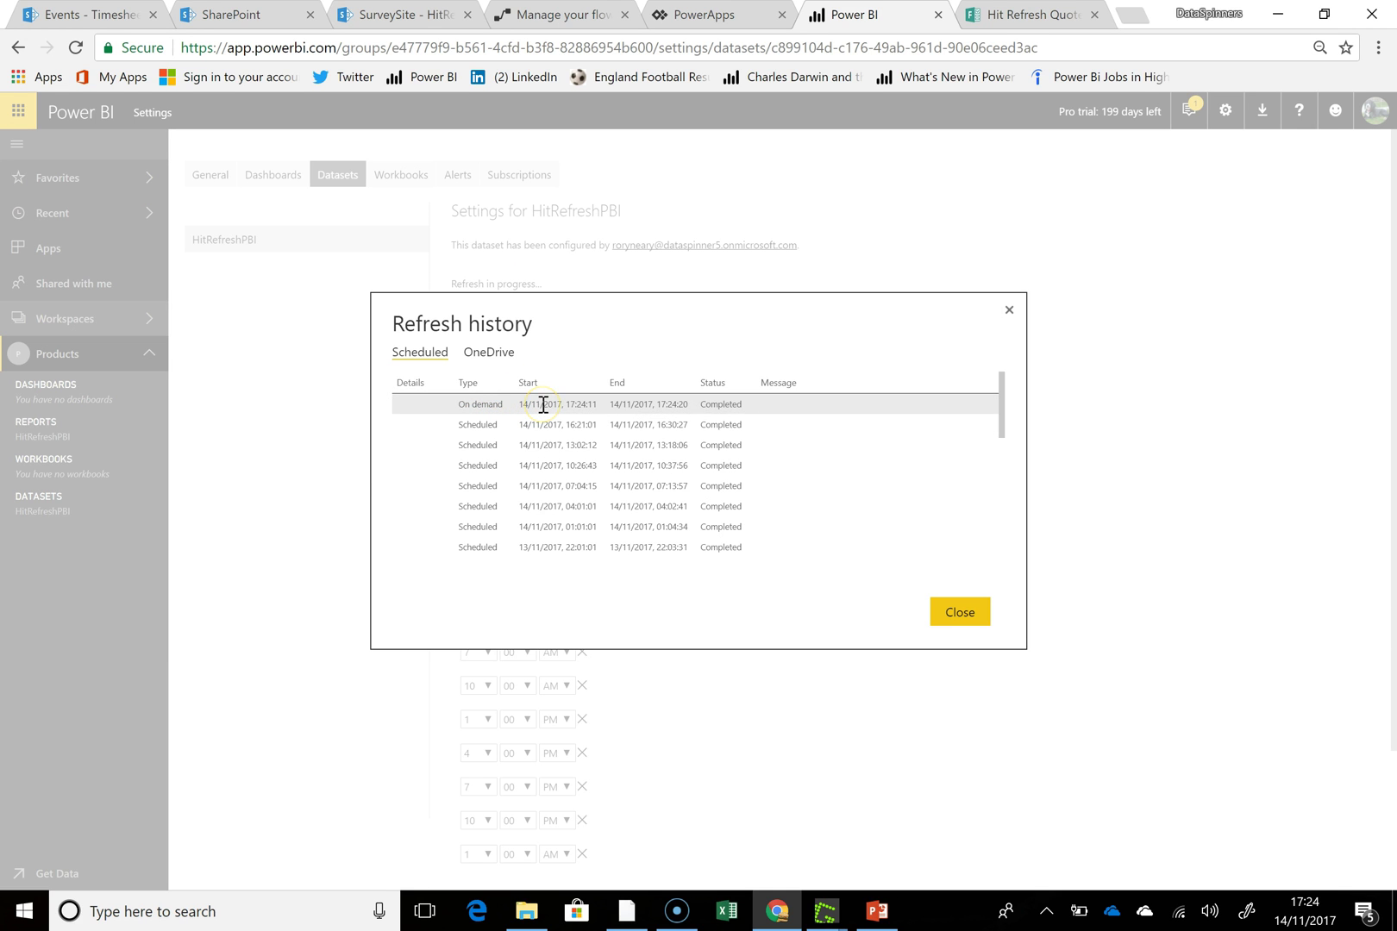
left_click(614, 414)
left_click(619, 404)
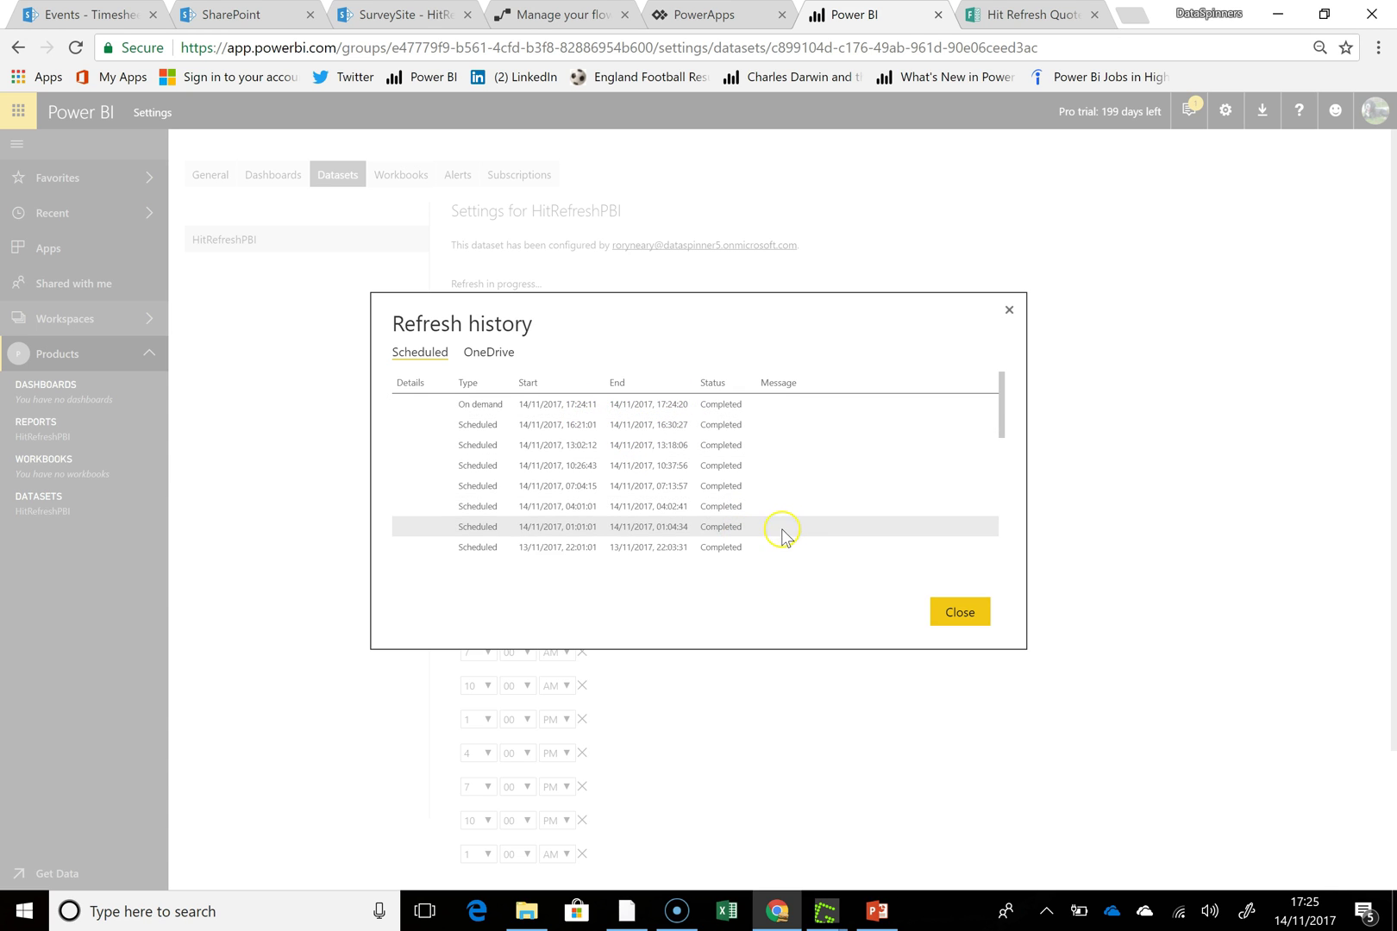
left_click(960, 613)
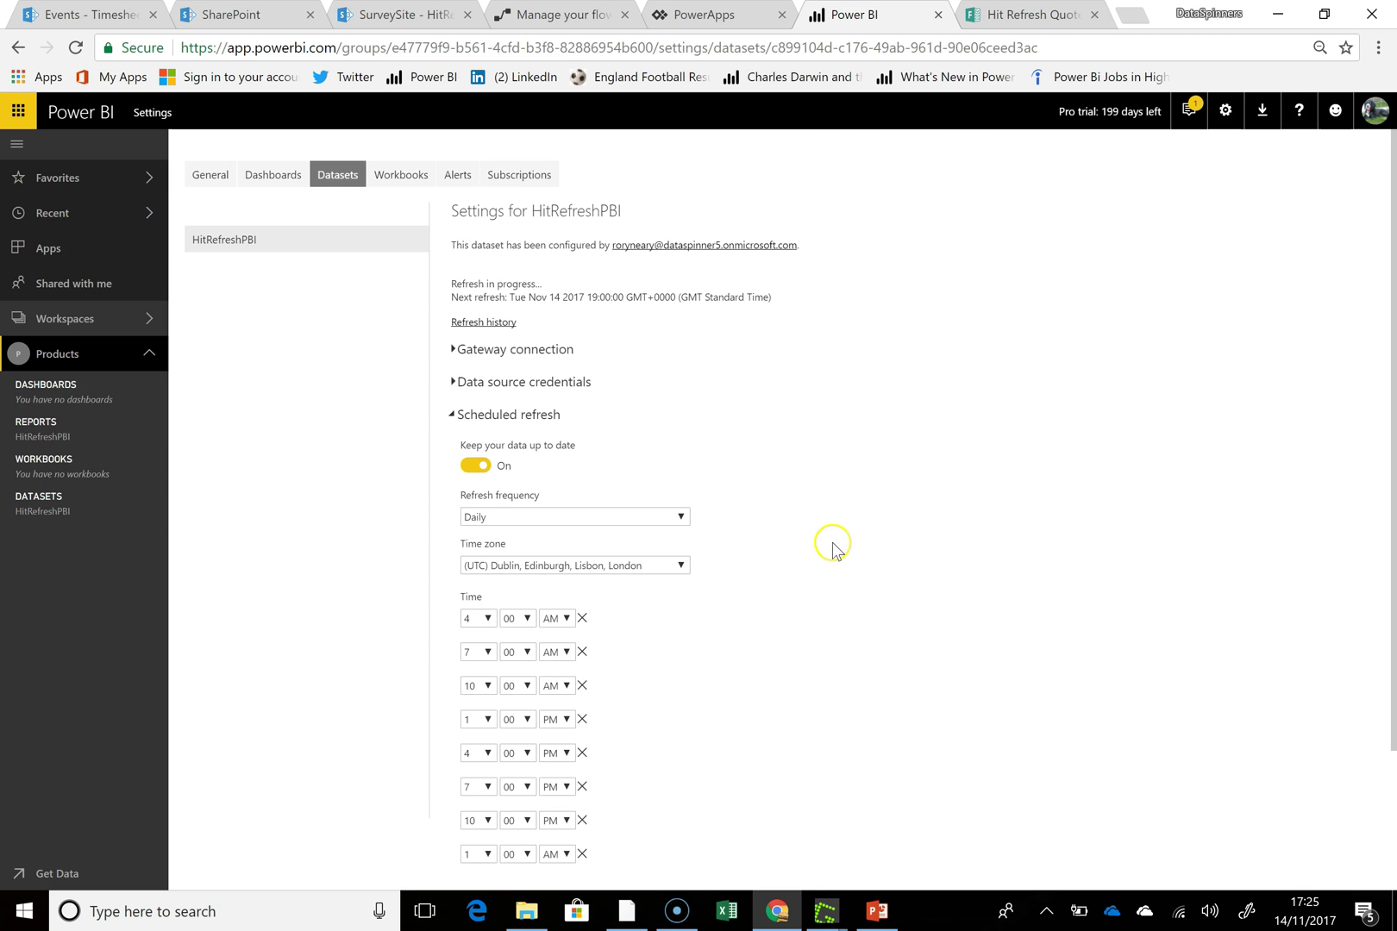
left_click(76, 49)
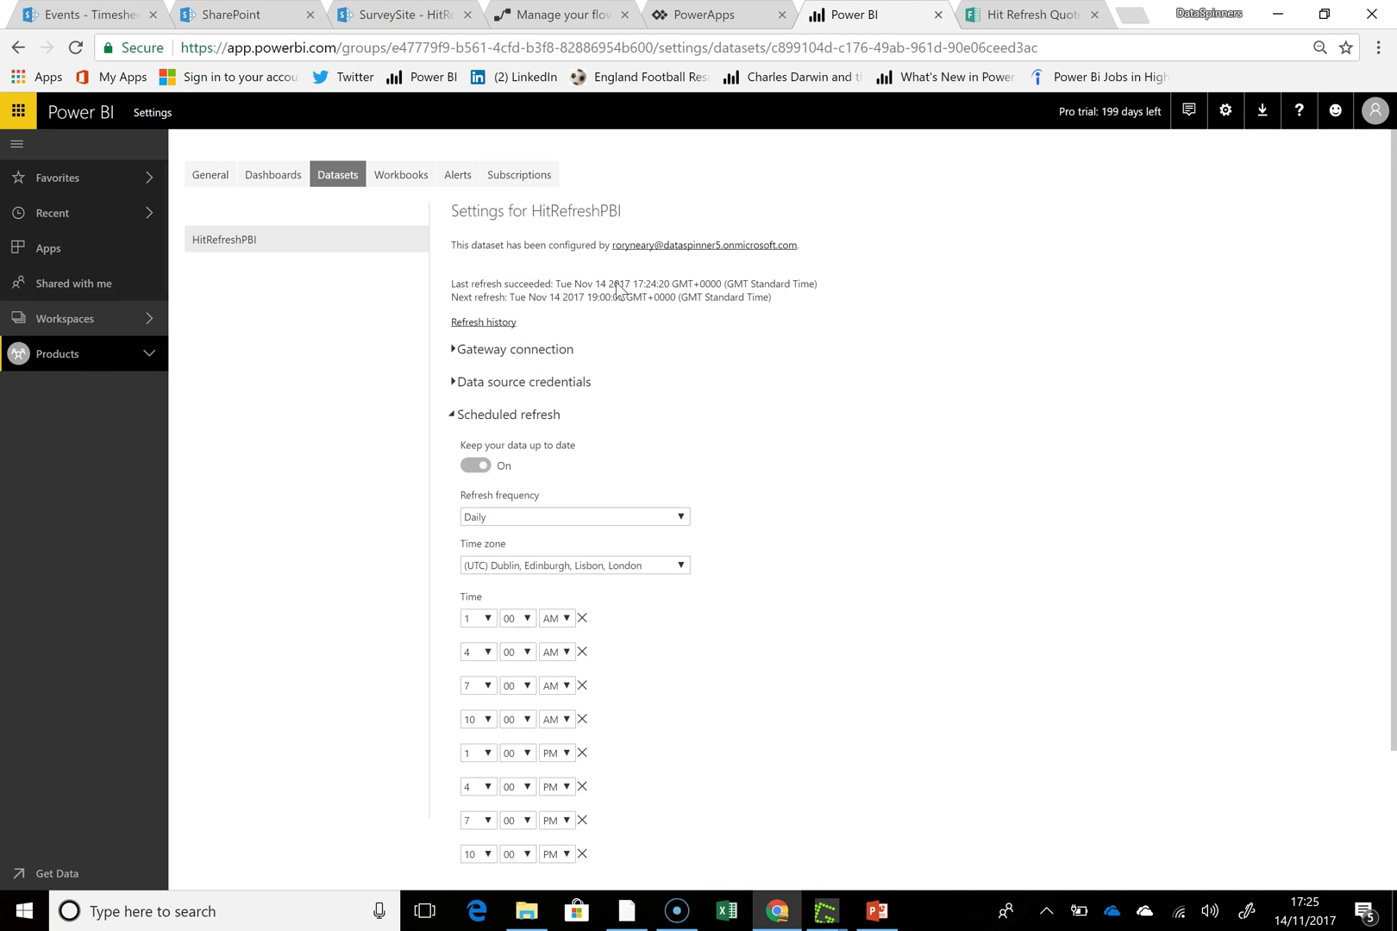
- Reopen the HitRefreshPBI report and go through its Introduction page to examine the refreshed Quote Extracts dashboard
left_click(136, 321)
left_click(149, 362)
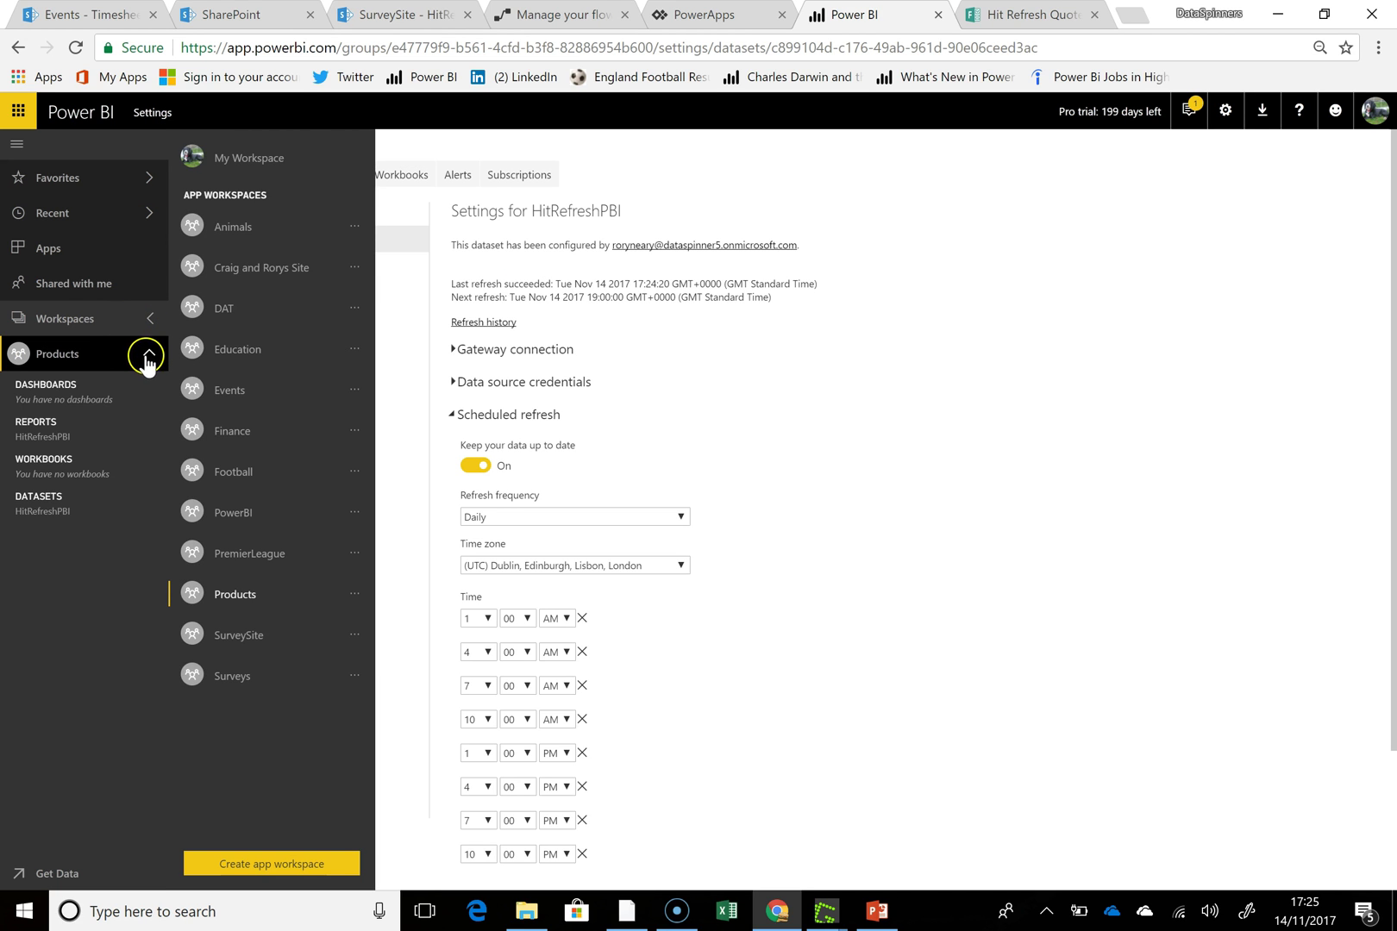
left_click(83, 438)
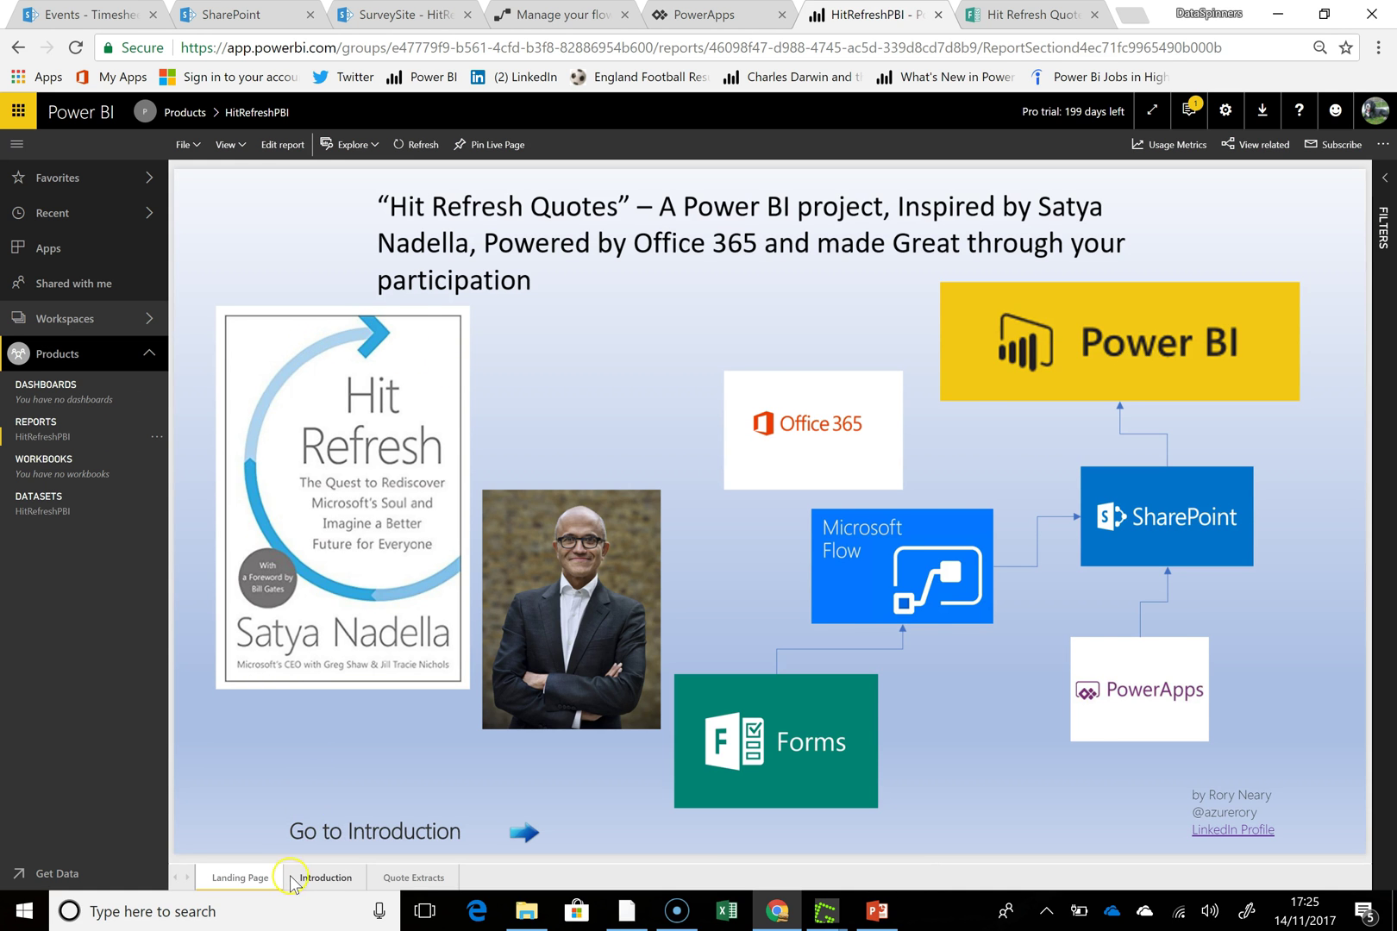
left_click(323, 878)
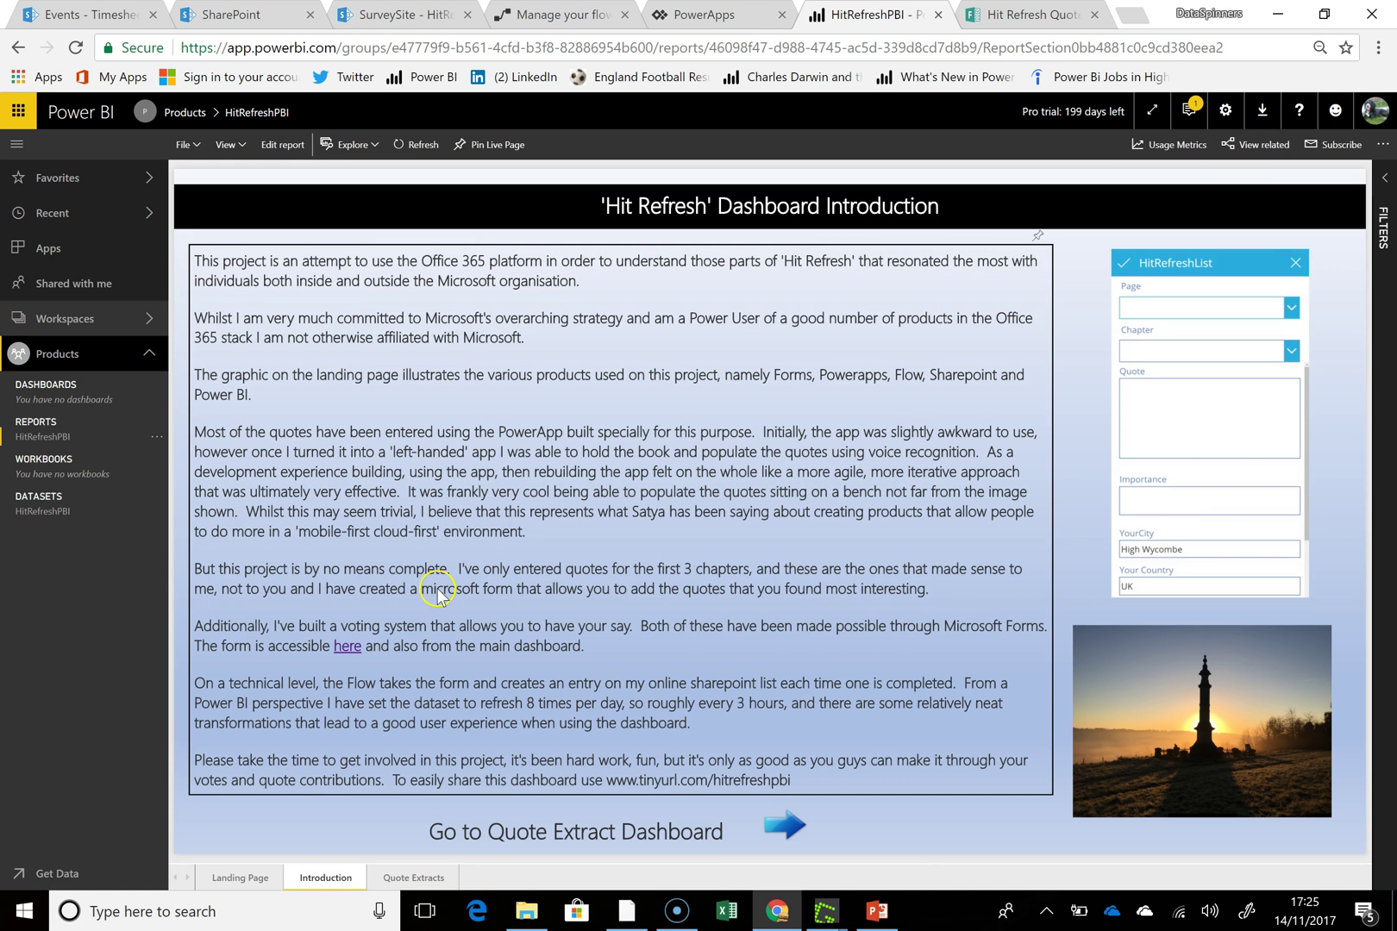
left_click(783, 828)
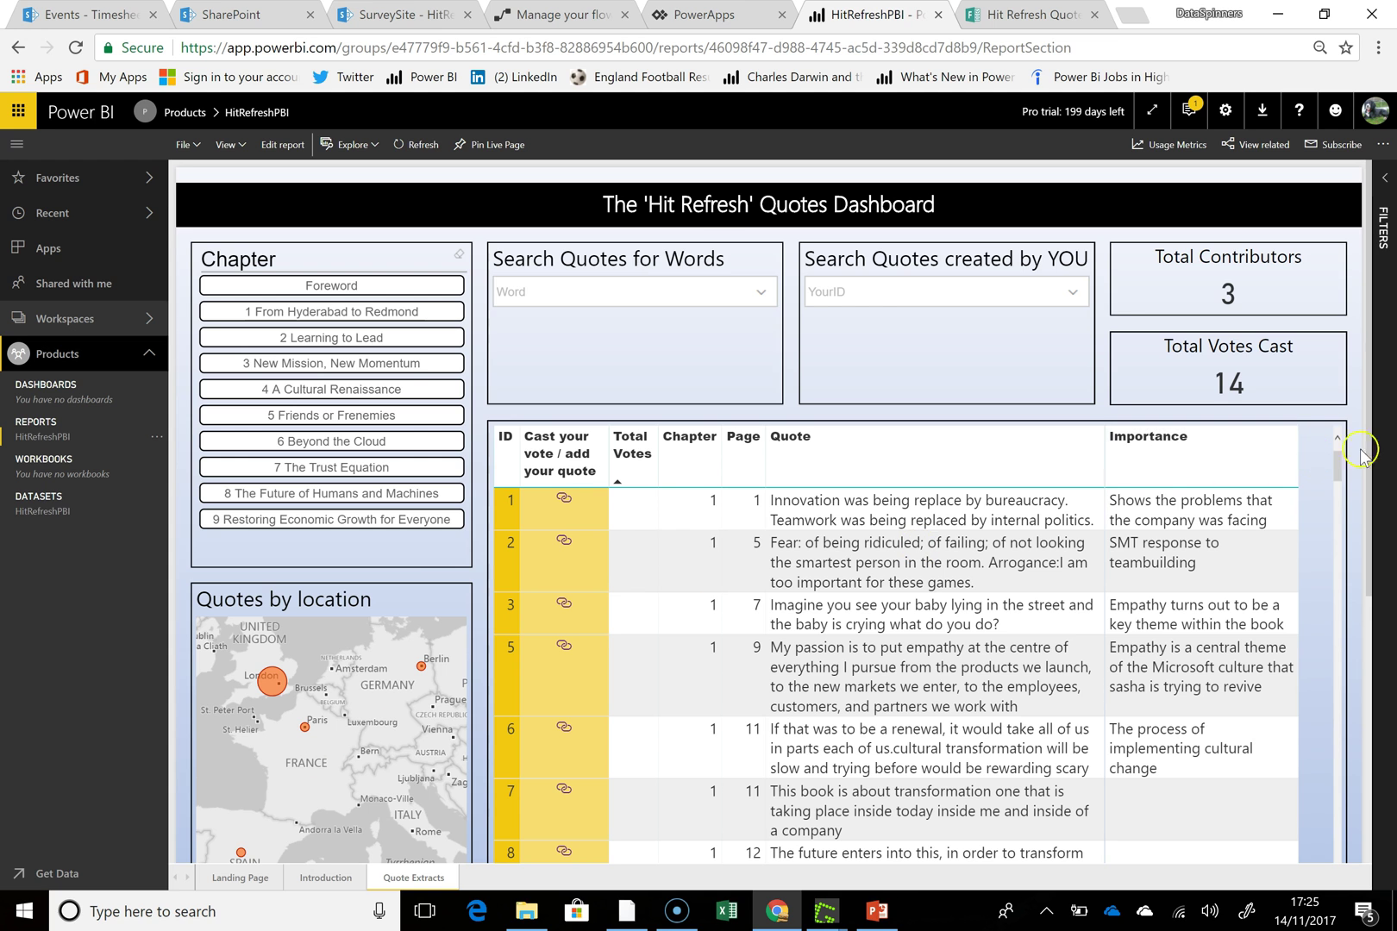
left_click_drag(1371, 406, 1375, 797)
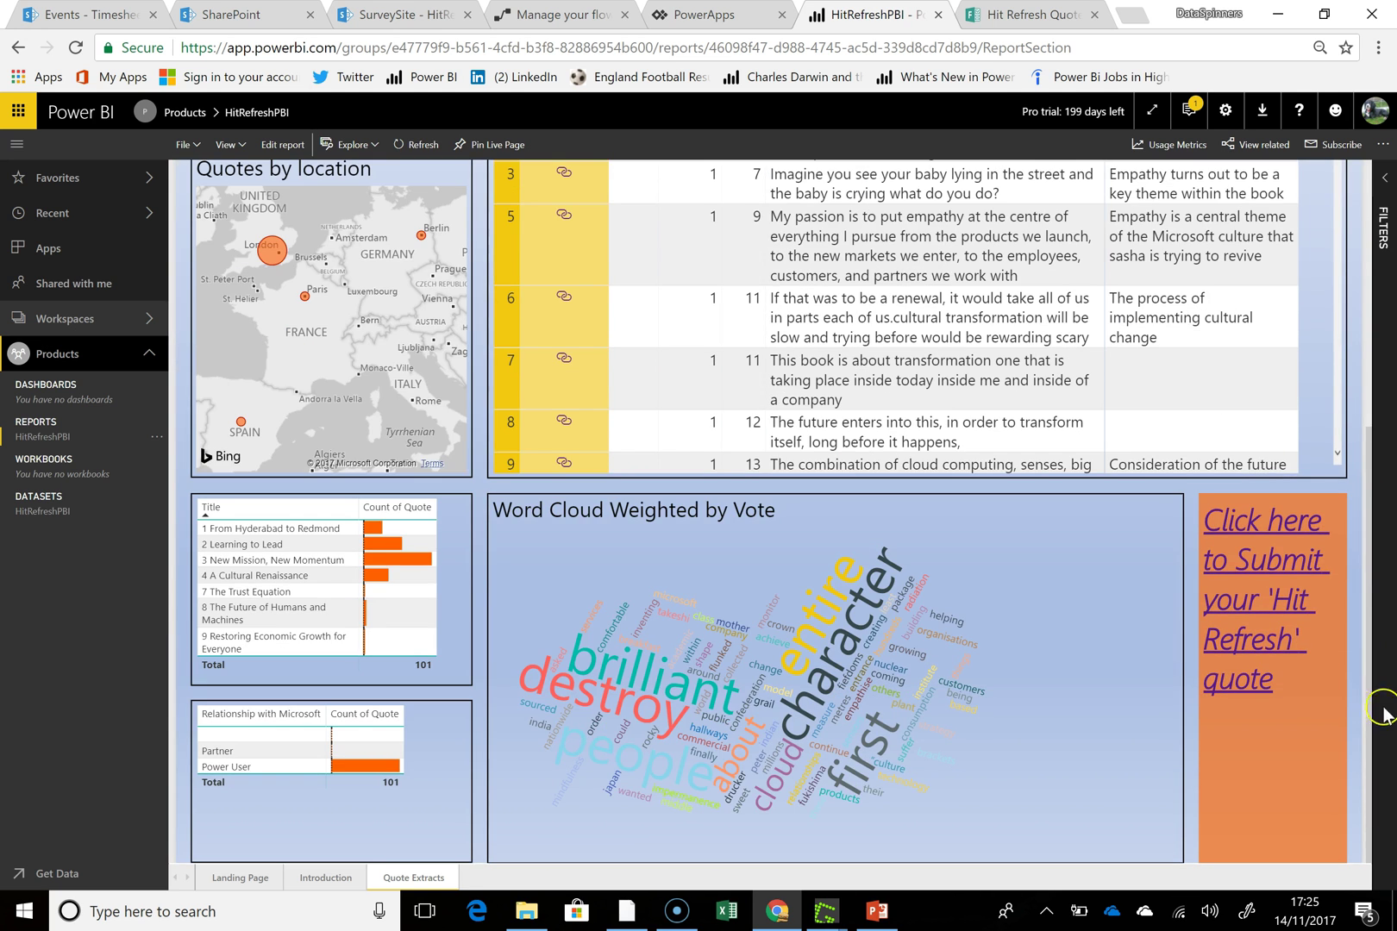
left_click(1369, 262)
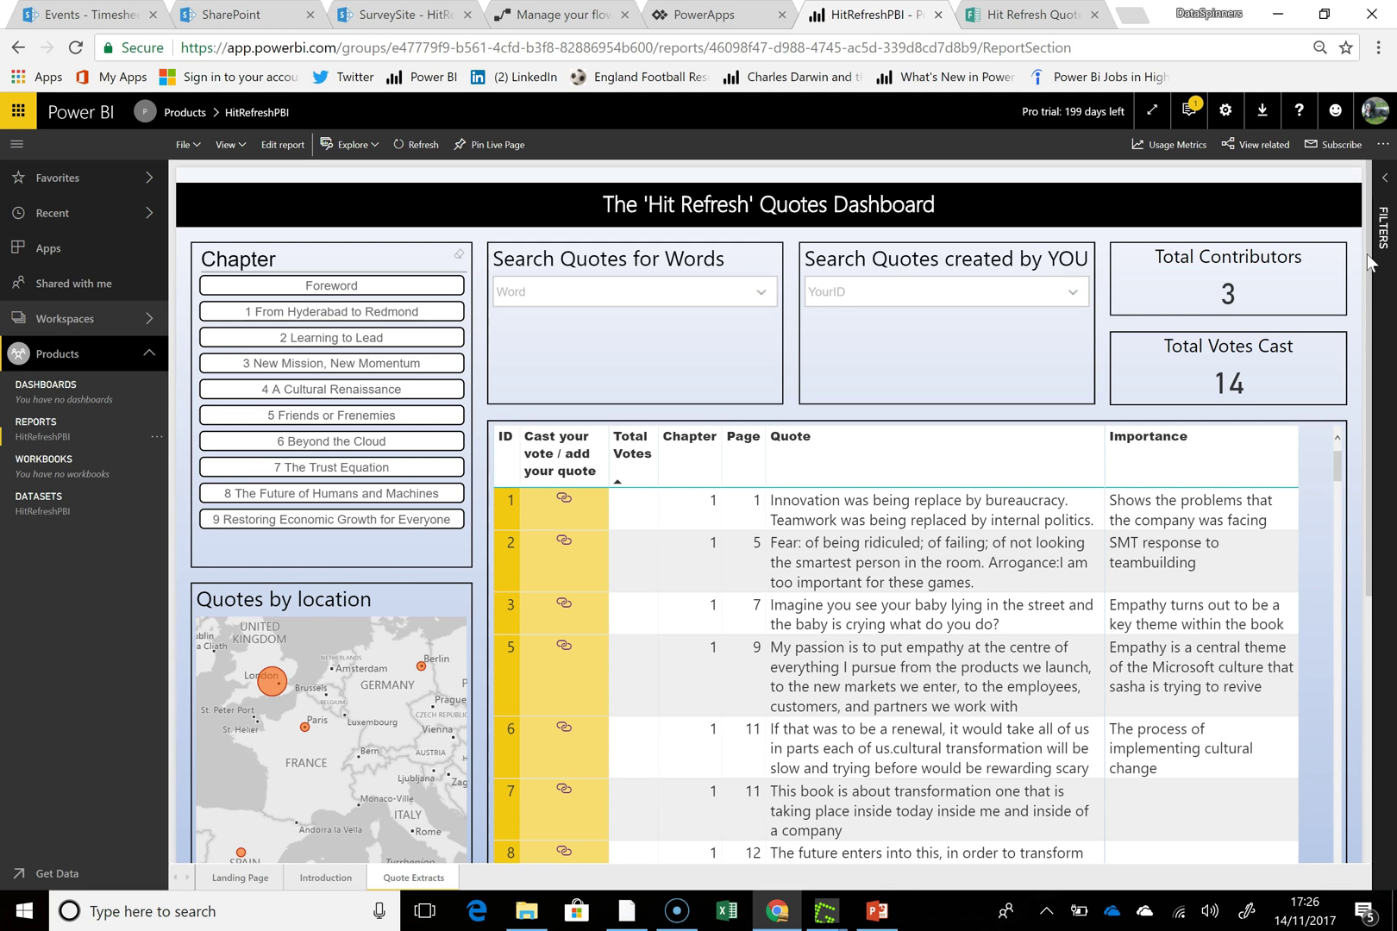
- View the dashboard filtered by the contributor's name in the search for quotes created by YOU, and clear that filter
left_click(903, 313)
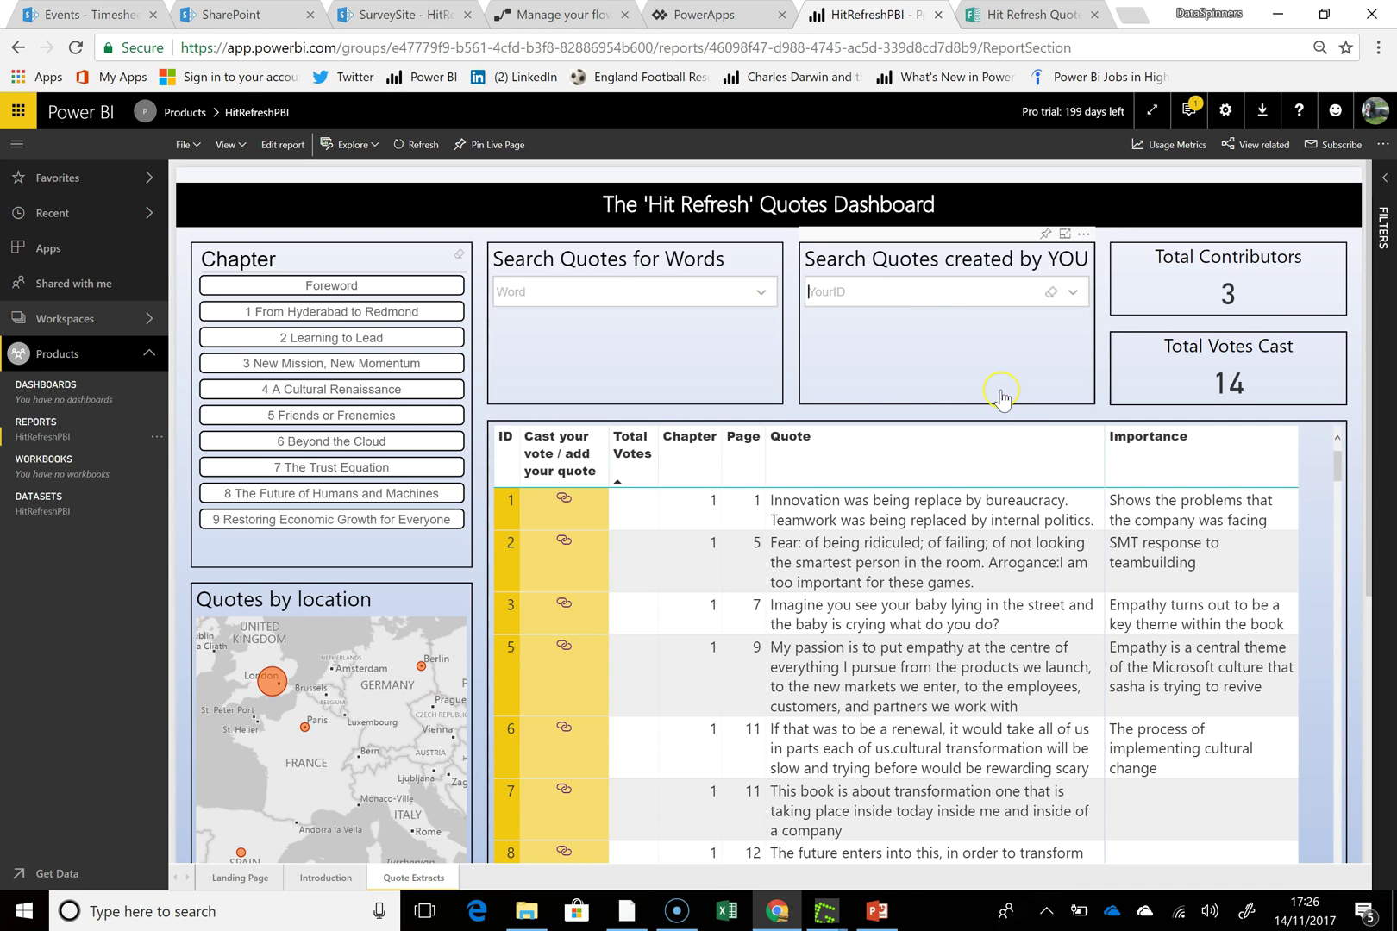
type("rony n")
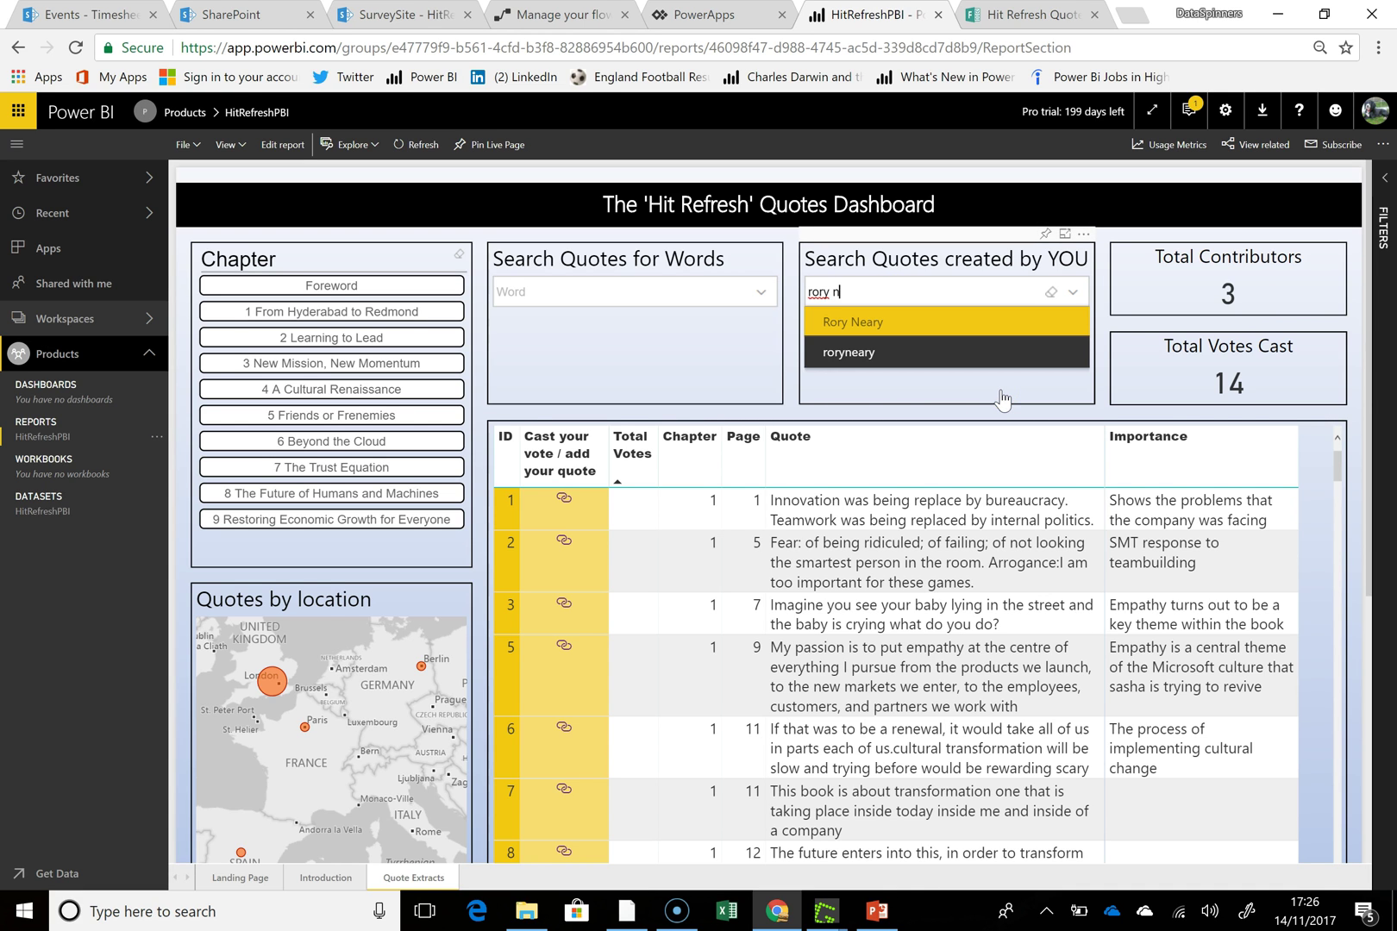
left_click(897, 321)
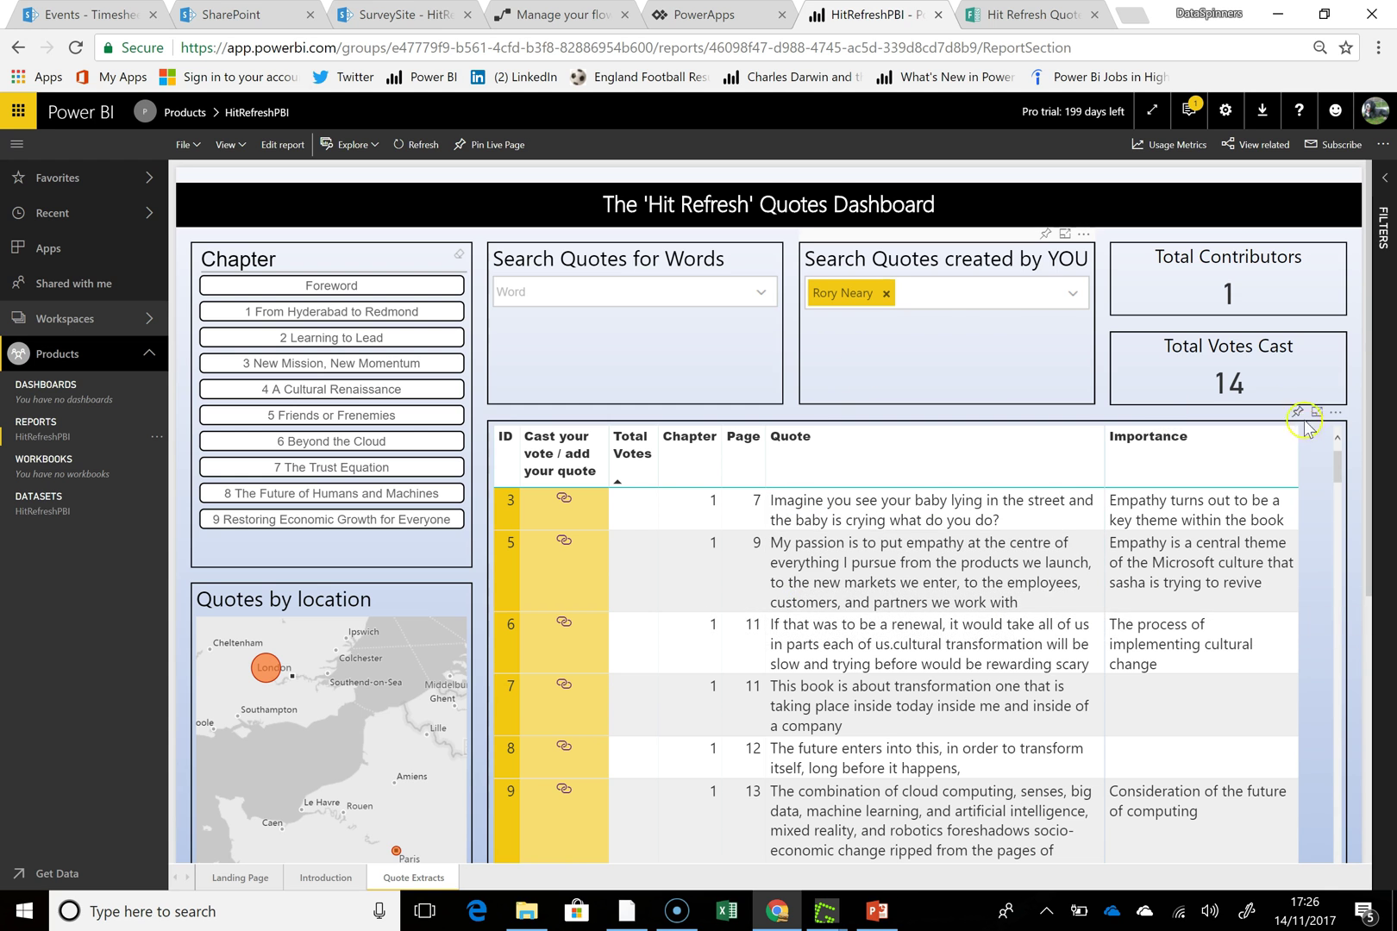
scroll(1369, 517, "down", 1)
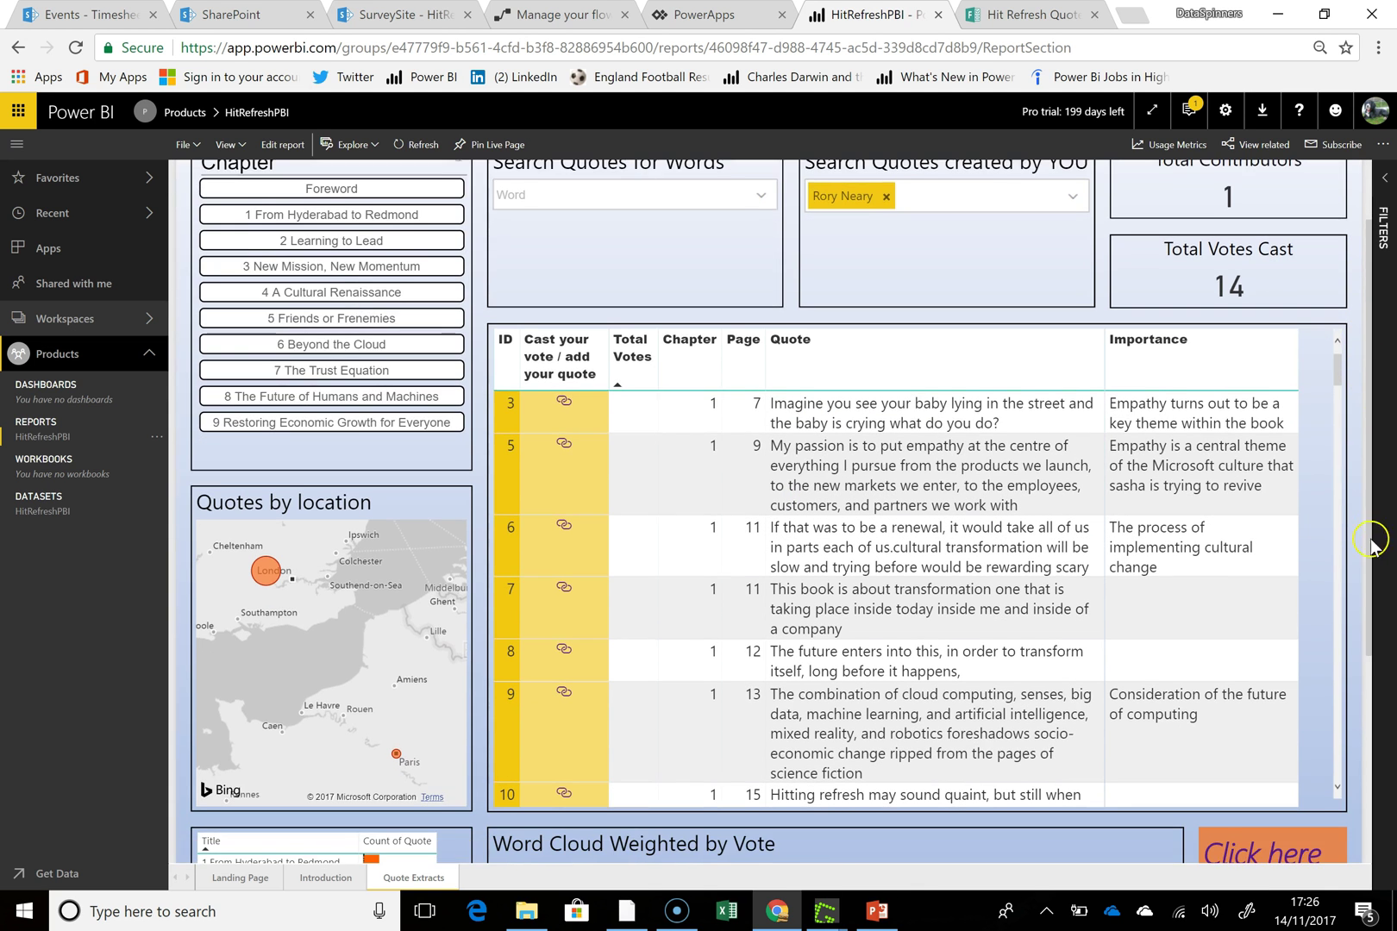
left_click_drag(1371, 541, 1378, 711)
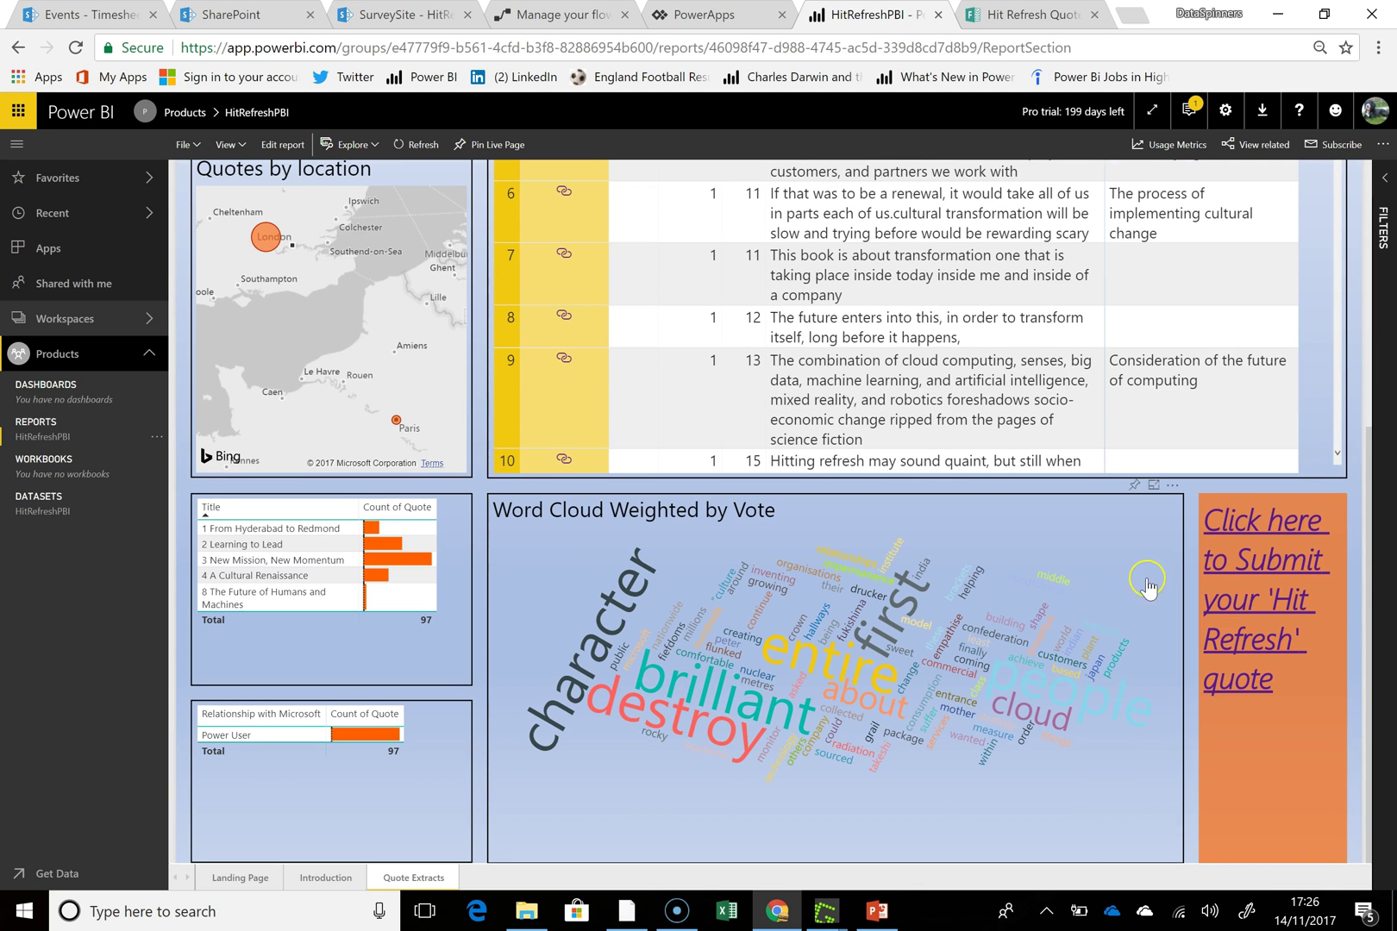
scroll(1369, 319, "up", 5)
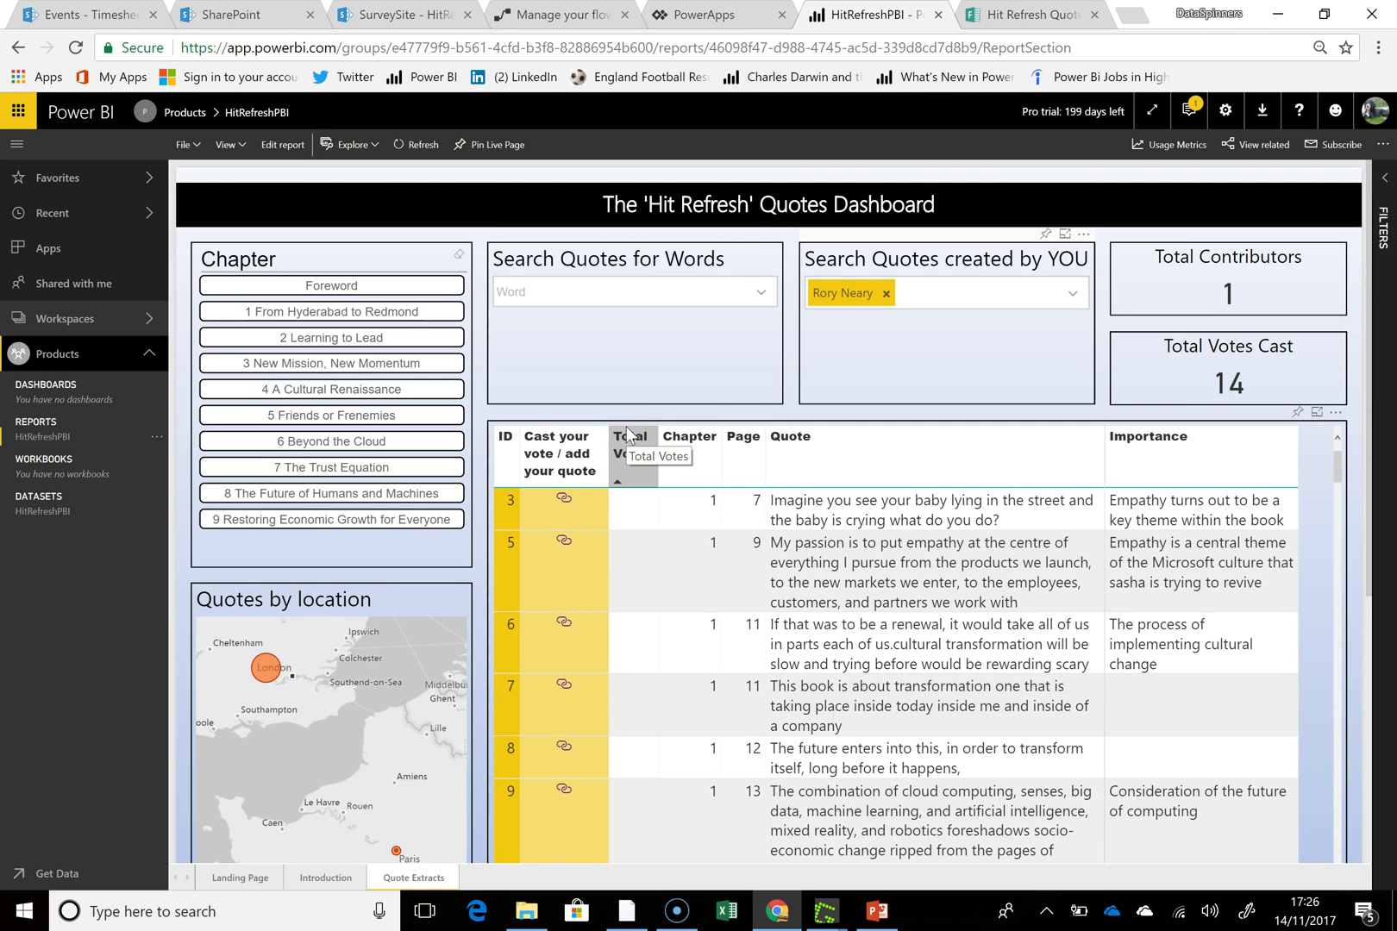
left_click(874, 289)
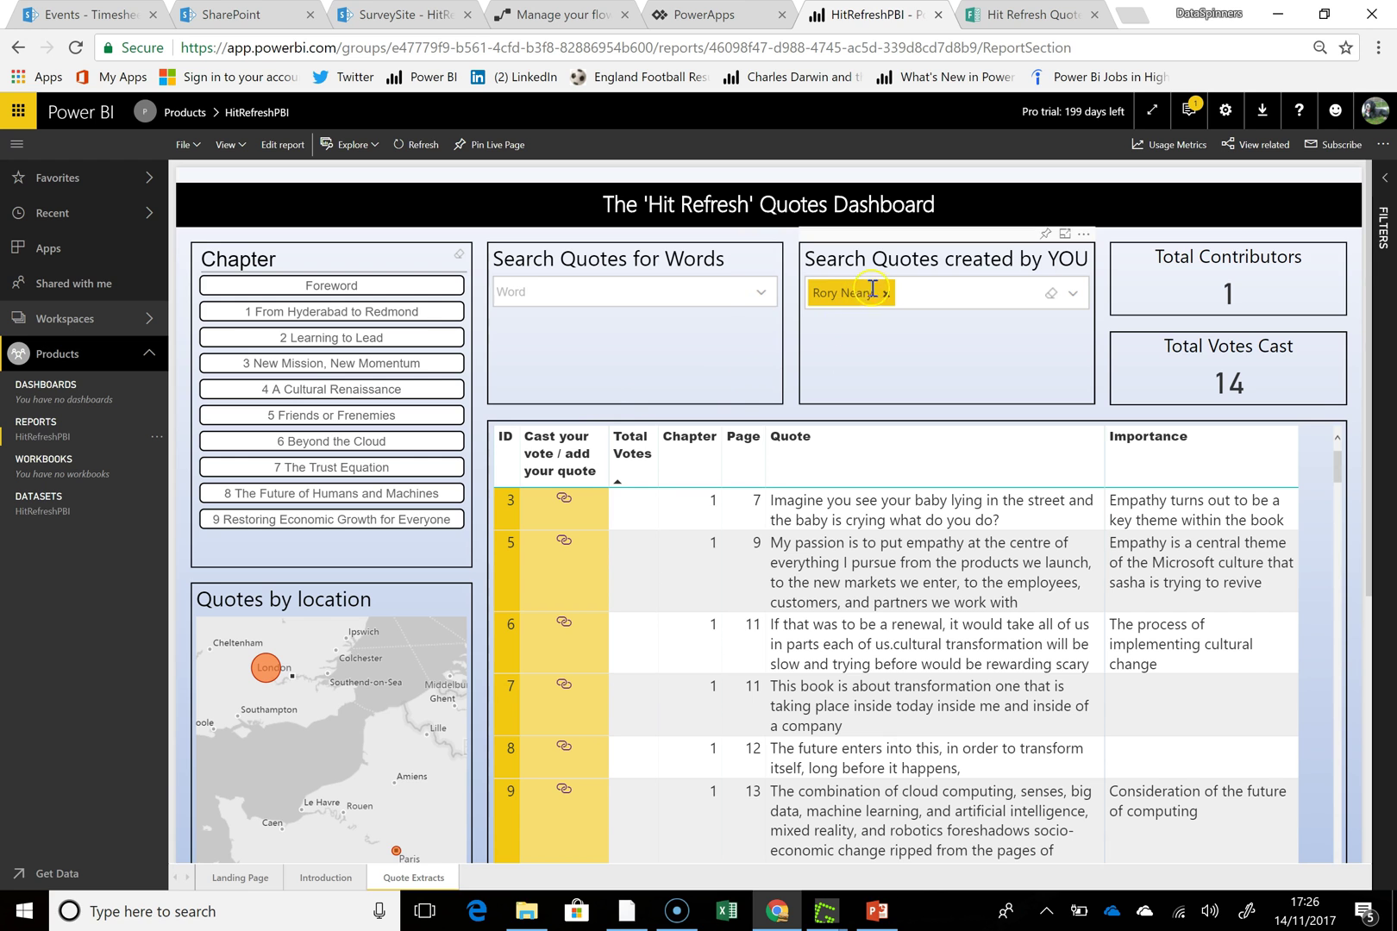
left_click(886, 294)
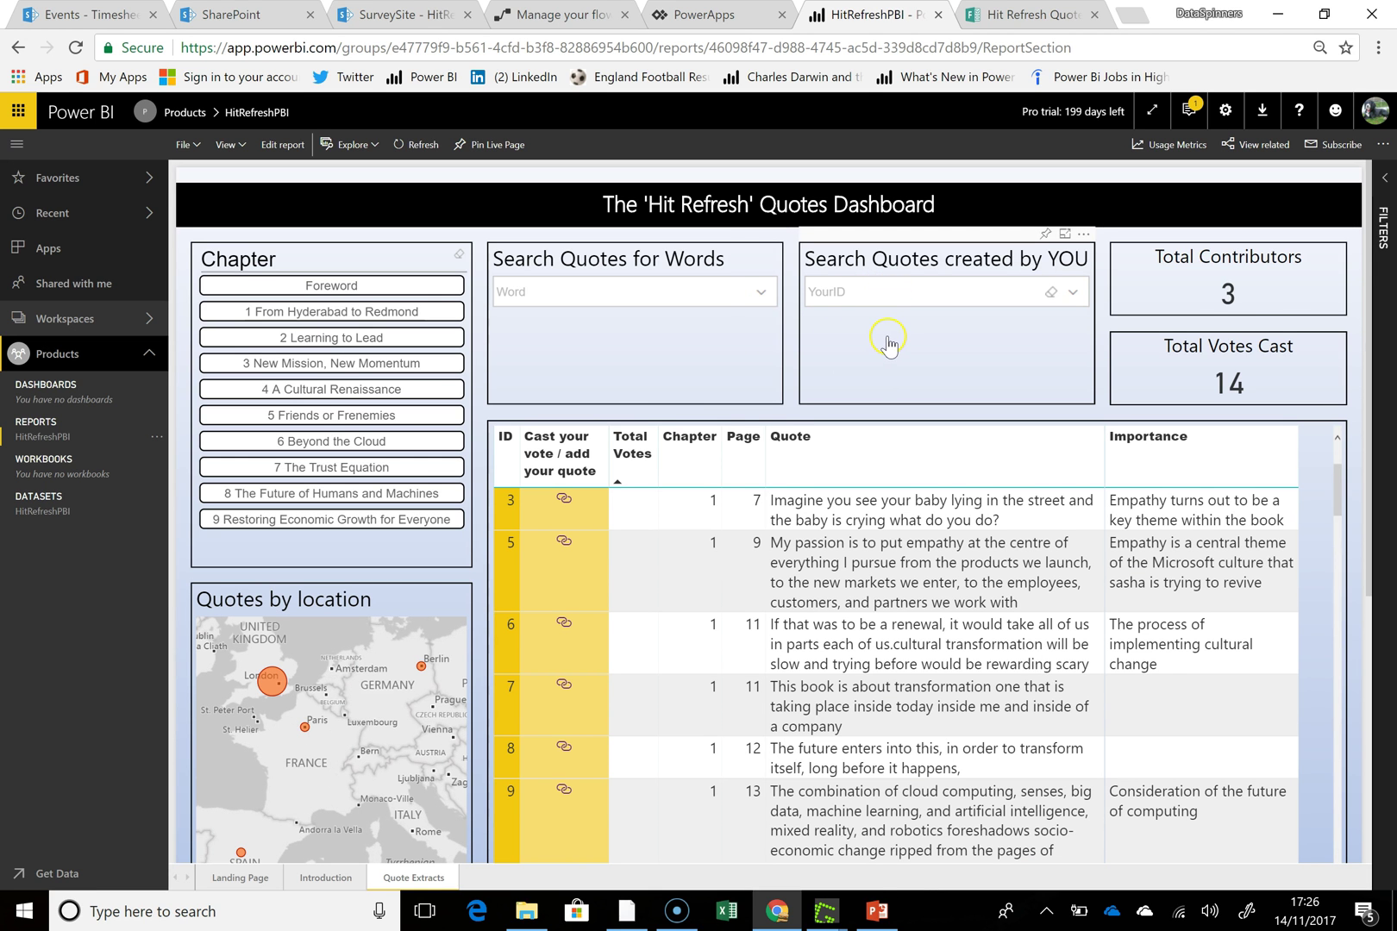